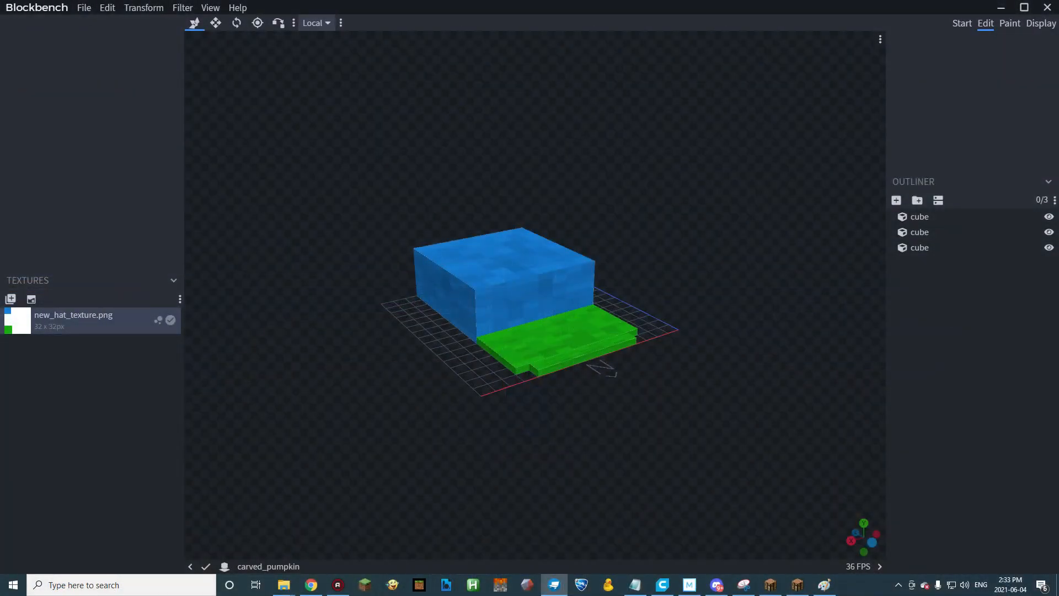
# Rename the logo image in the hat_textures folder to member.
pyautogui.moveTo(1058, 105); pyautogui.dragTo(634, 70)
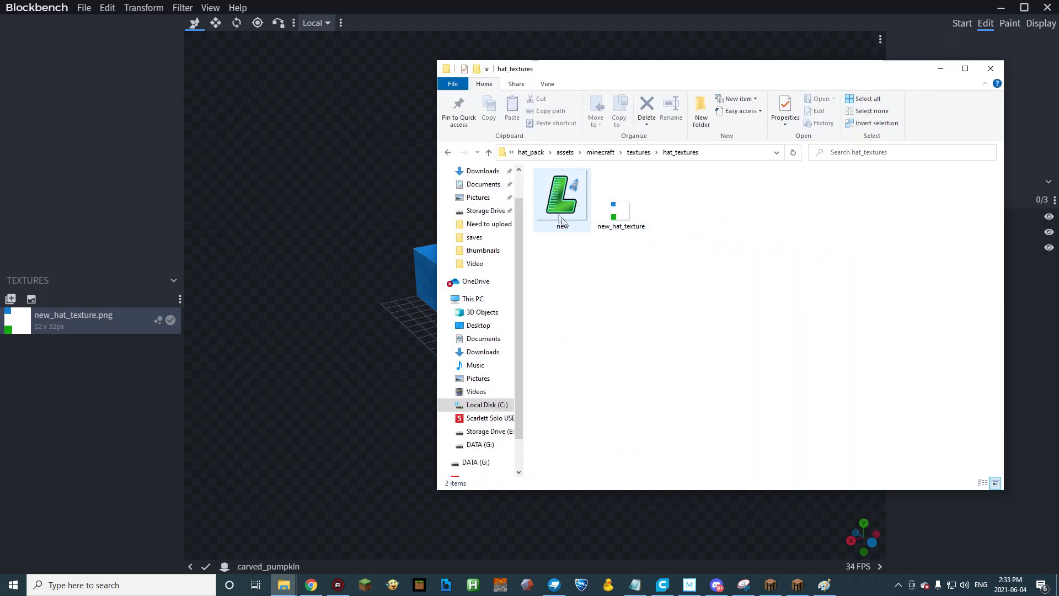
pyautogui.click(564, 223)
pyautogui.click(564, 225)
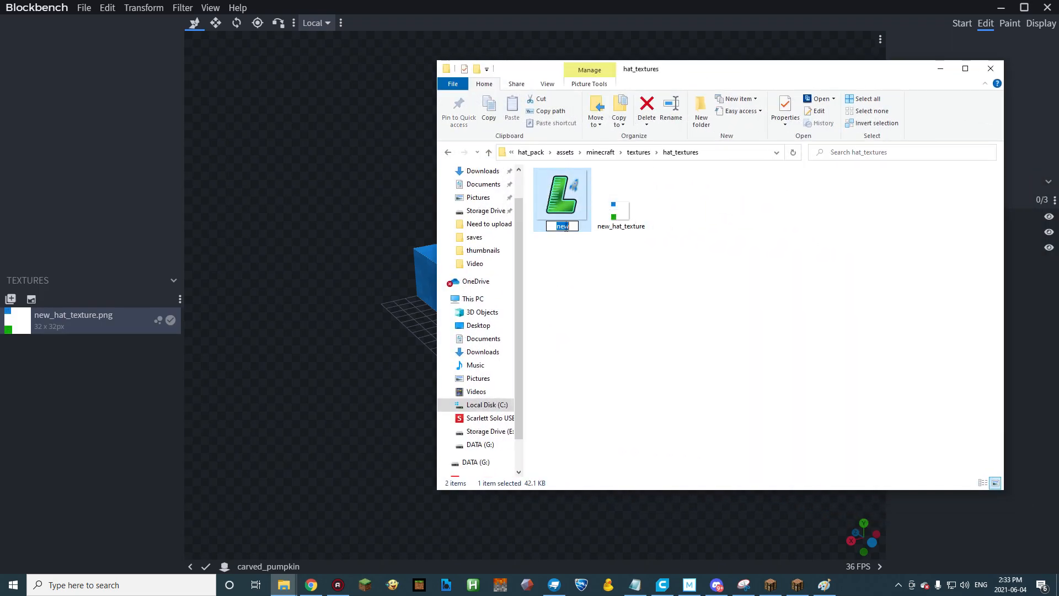
pyautogui.write('member')
pyautogui.press('Return')
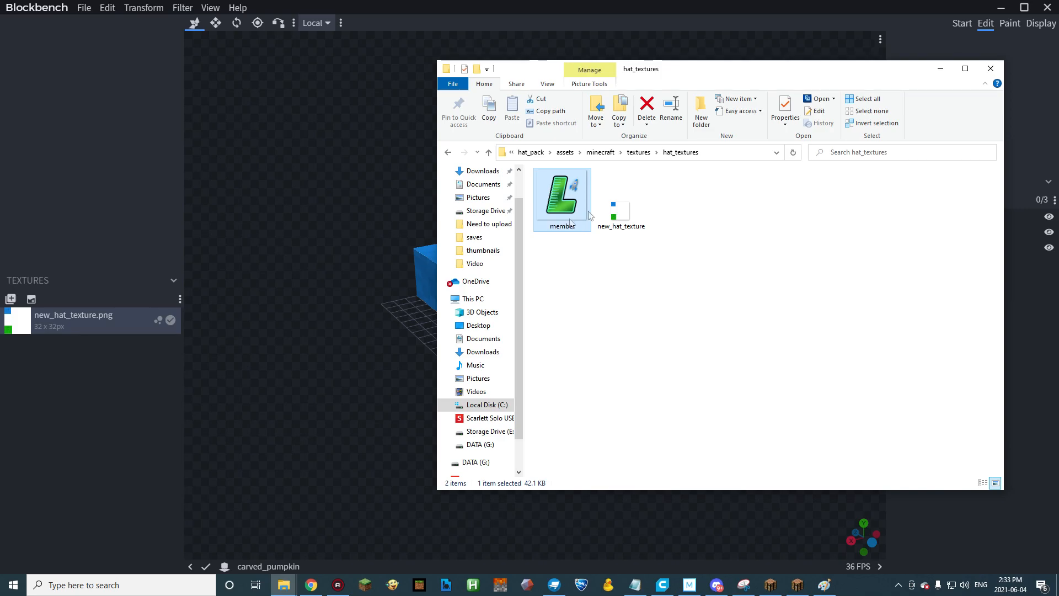
pyautogui.moveTo(708, 75); pyautogui.dragTo(1058, 83)
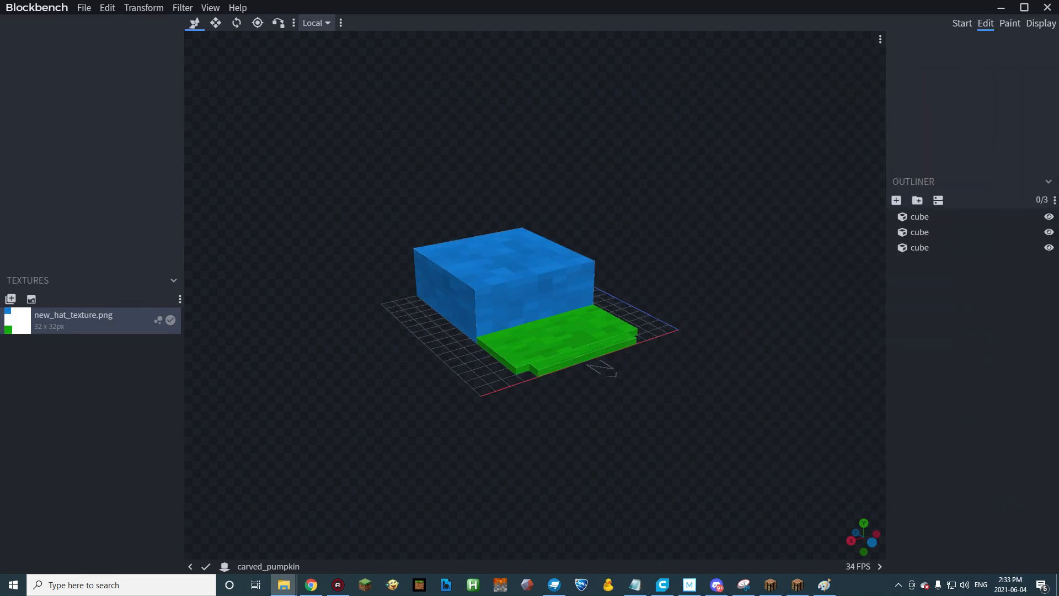
# Import the member image as an extruded texture, using the Areas scan mode and a minimum opacity of 255.
pyautogui.click(83, 7)
pyautogui.moveTo(124, 165)
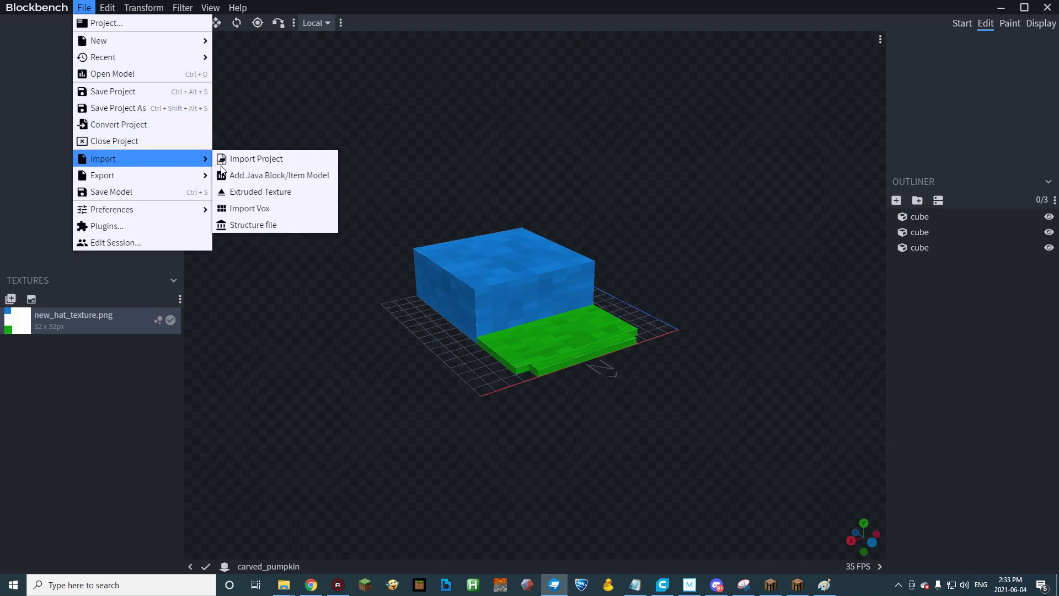
pyautogui.click(266, 192)
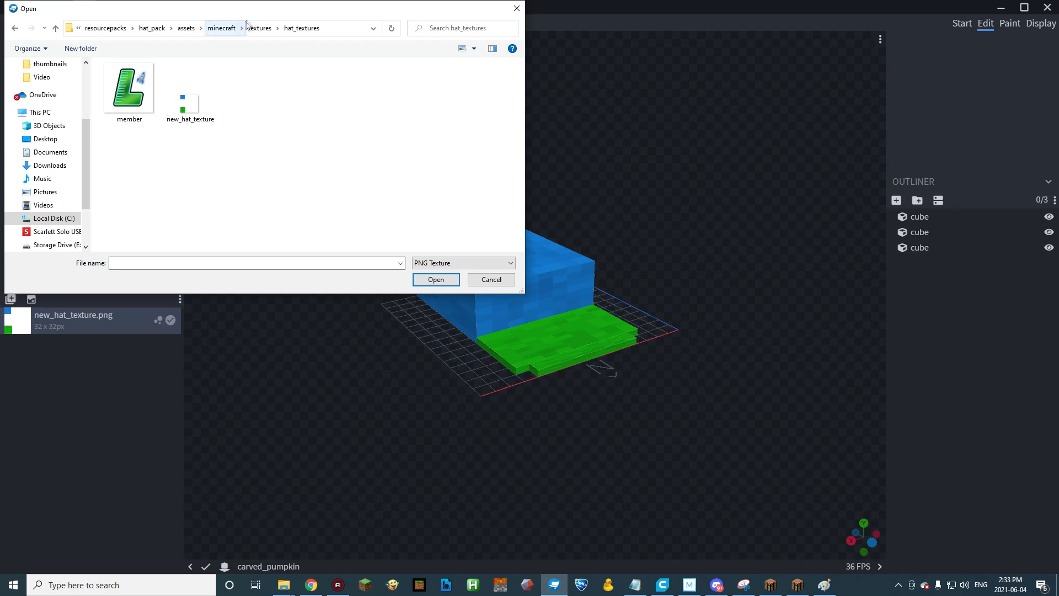
pyautogui.doubleClick(126, 106)
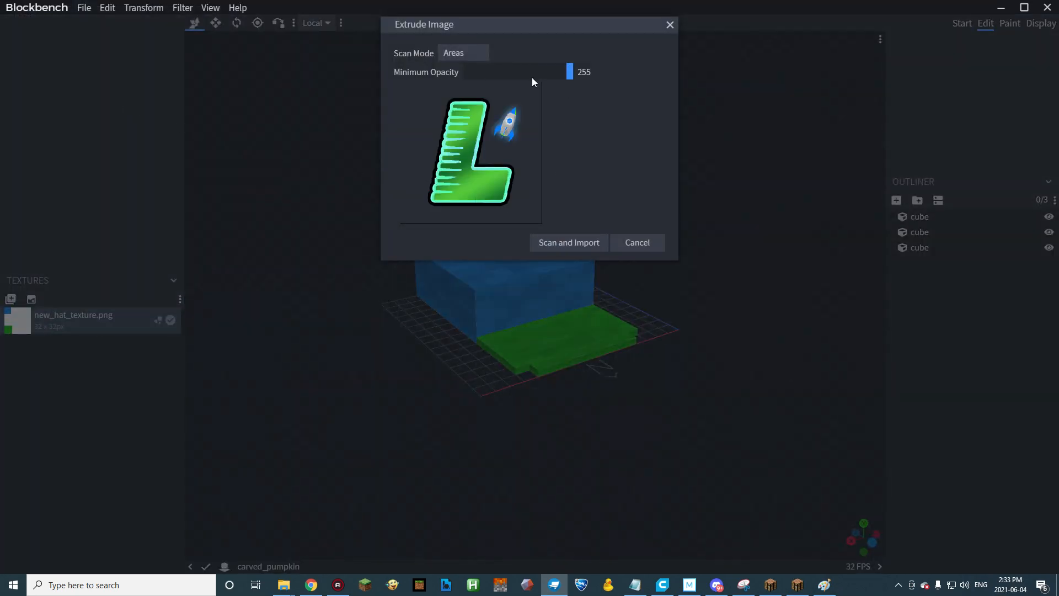
pyautogui.click(565, 247)
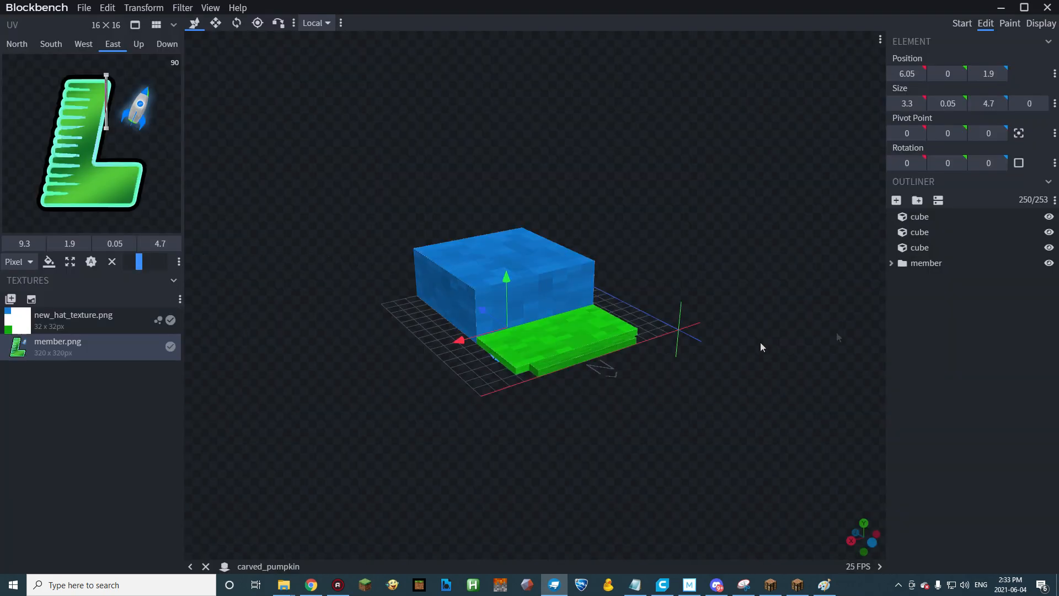
# Hide the three hat cubes so that only the imported logo shows.
pyautogui.click(1048, 247)
pyautogui.click(1048, 232)
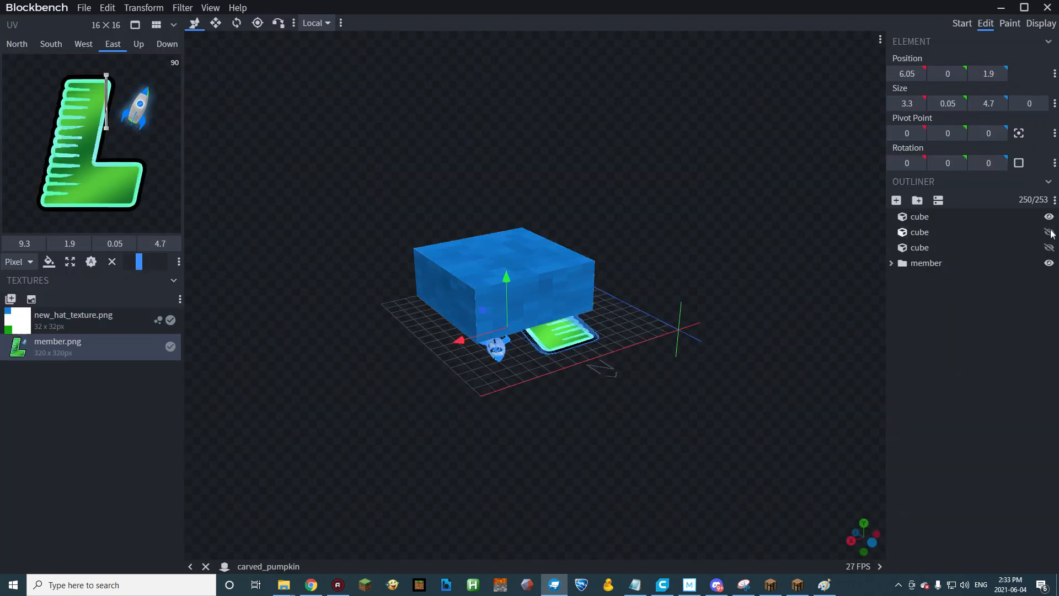
pyautogui.click(1048, 216)
# Resize the whole extruded logo vertically to a thickness of 2.05.
pyautogui.moveTo(528, 418); pyautogui.dragTo(778, 357)
pyautogui.press('s')
pyautogui.moveTo(583, 299); pyautogui.dragTo(584, 254)
# Delete all the cubes that form the rocket beside the letter L.
pyautogui.moveTo(733, 389); pyautogui.dragTo(557, 389)
pyautogui.click(673, 328)
pyautogui.scroll(5, 672, 325)
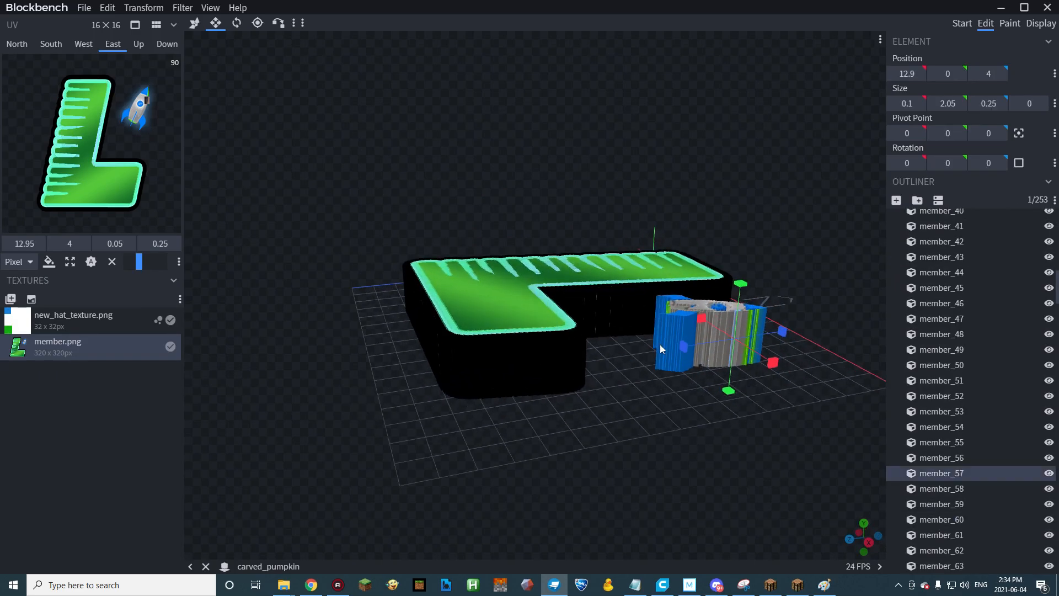
pyautogui.moveTo(578, 417); pyautogui.dragTo(419, 353)
pyautogui.press('Delete')
pyautogui.click(412, 341)
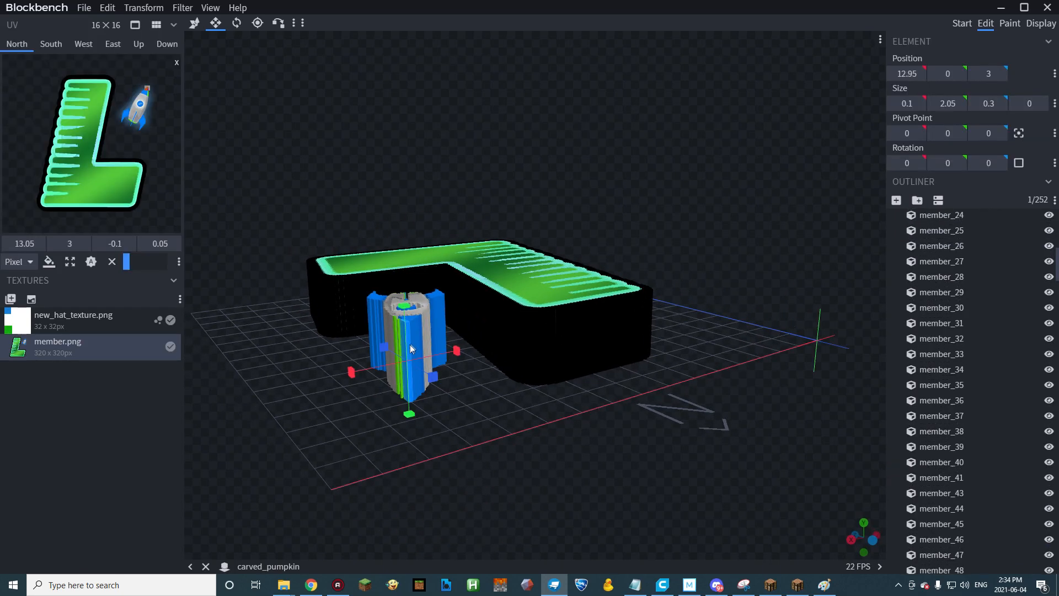
pyautogui.press('Delete')
pyautogui.press('Delete')
pyautogui.press('v')
pyautogui.scroll(4, 414, 339)
pyautogui.click(393, 352)
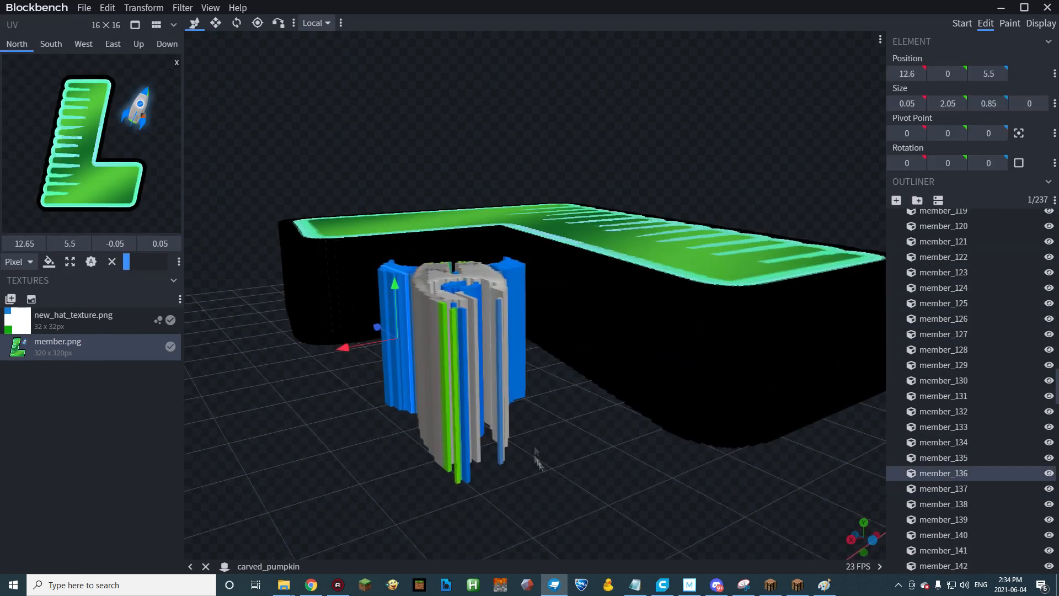
pyautogui.press('Delete')
pyautogui.moveTo(532, 441); pyautogui.dragTo(569, 384)
pyautogui.press('Delete')
pyautogui.click(381, 360)
pyautogui.moveTo(541, 317); pyautogui.dragTo(618, 378)
pyautogui.press('Delete')
pyautogui.press('Delete')
pyautogui.click(617, 378)
pyautogui.press('Delete')
pyautogui.click(612, 380)
pyautogui.press('Delete')
pyautogui.click(570, 395)
pyautogui.press('Delete')
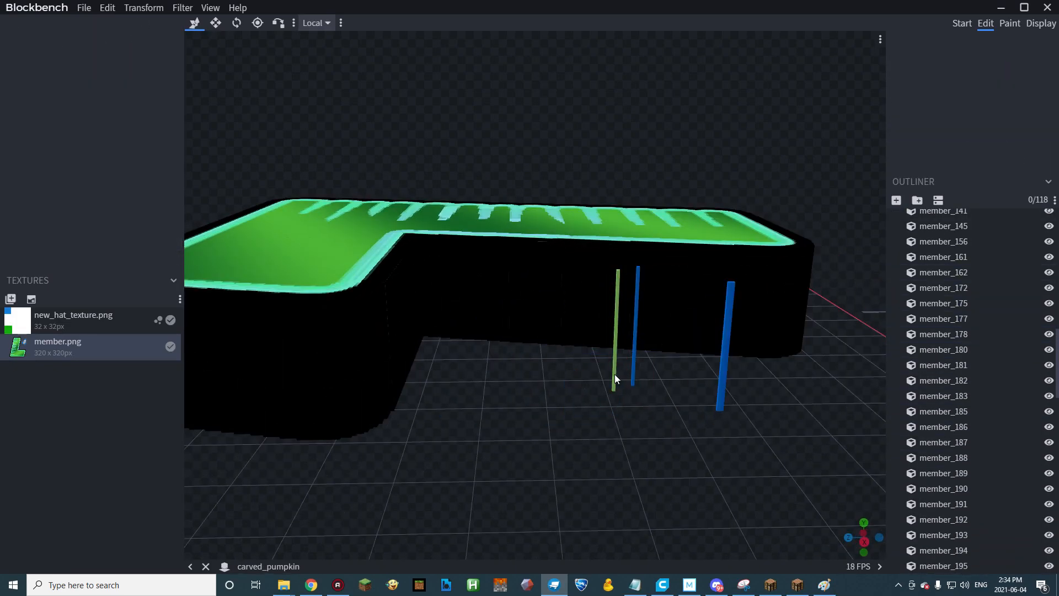
pyautogui.click(613, 375)
pyautogui.press('Delete')
pyautogui.click(721, 398)
pyautogui.moveTo(710, 401); pyautogui.dragTo(685, 436)
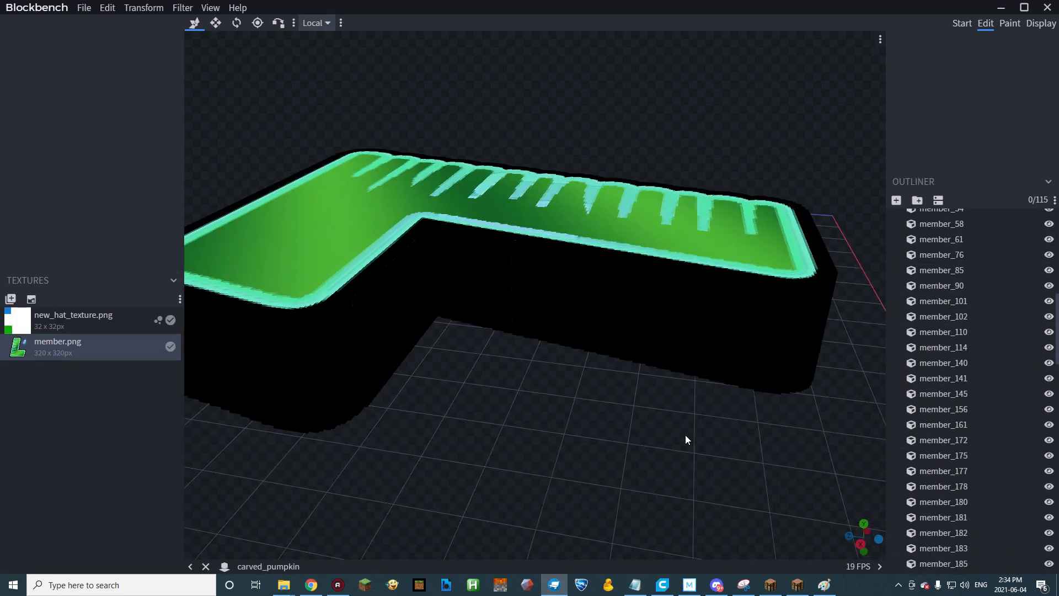
pyautogui.moveTo(679, 428); pyautogui.dragTo(509, 357)
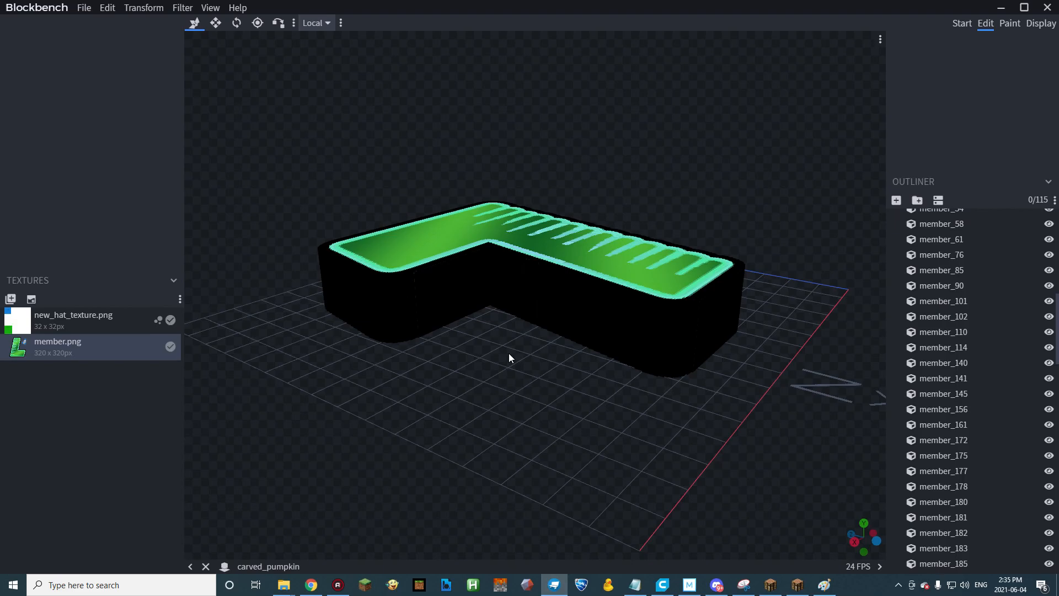
# Select all the cubes of the letter L.
pyautogui.moveTo(534, 385); pyautogui.dragTo(468, 288)
pyautogui.click(480, 301)
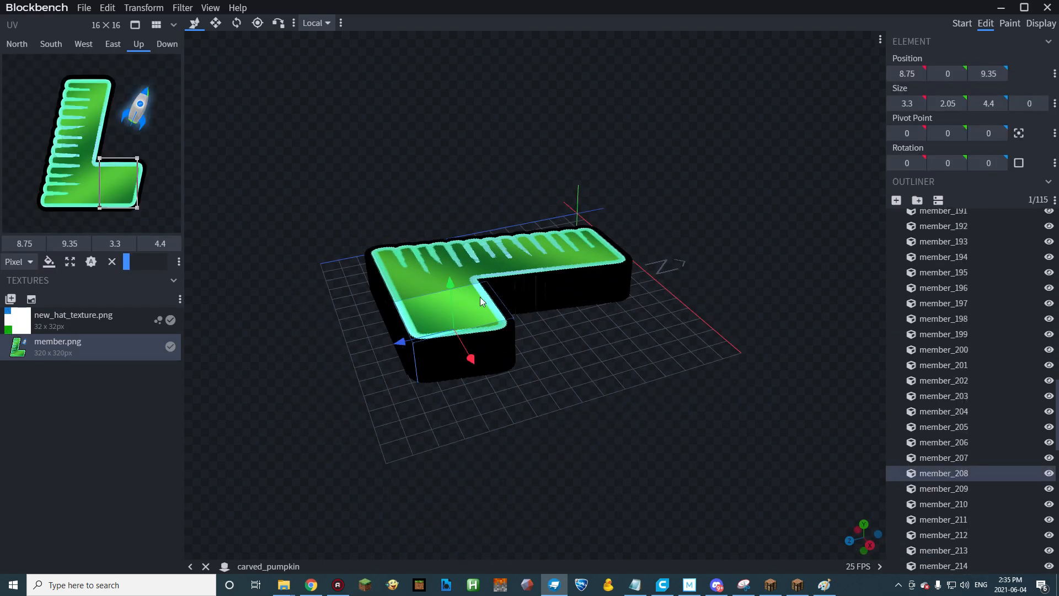
pyautogui.moveTo(446, 331); pyautogui.dragTo(593, 337)
pyautogui.hotkey('ctrl', 'a')
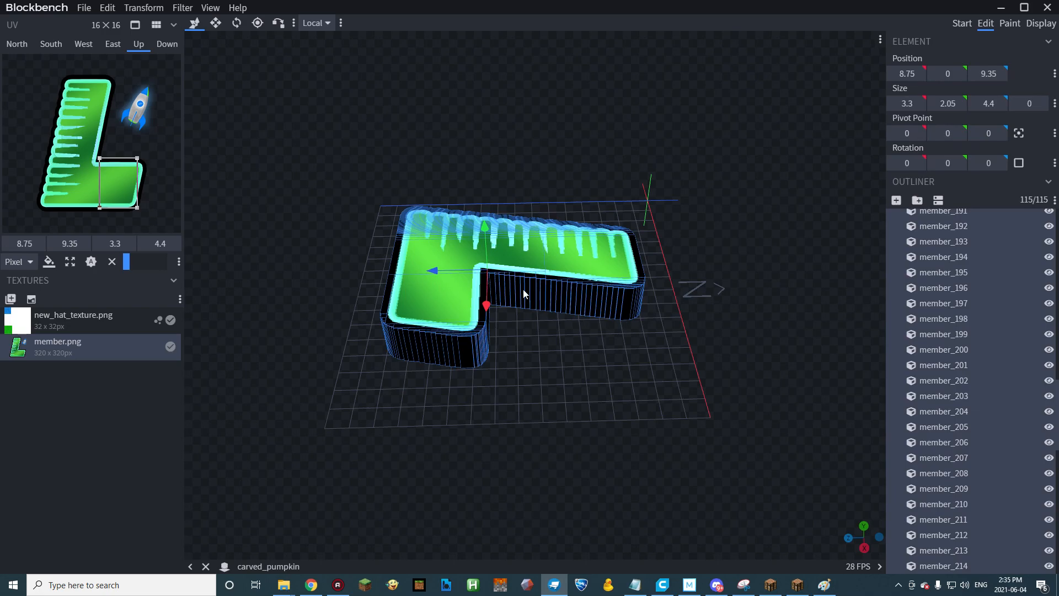
# Try to rotate the letter L by -90° about the X axis.
pyautogui.click(142, 10)
pyautogui.moveTo(160, 40)
pyautogui.click(223, 55)
pyautogui.moveTo(385, 287); pyautogui.dragTo(572, 348)
pyautogui.moveTo(638, 289); pyautogui.dragTo(666, 276)
pyautogui.hotkey('ctrl', 'z')
pyautogui.click(143, 10)
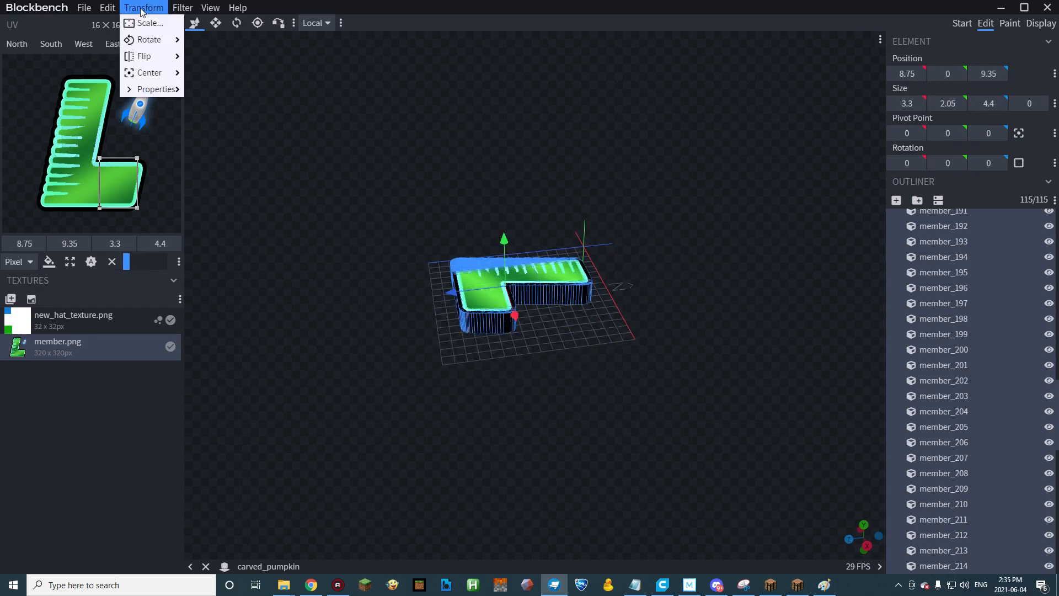
pyautogui.moveTo(165, 42)
pyautogui.click(218, 56)
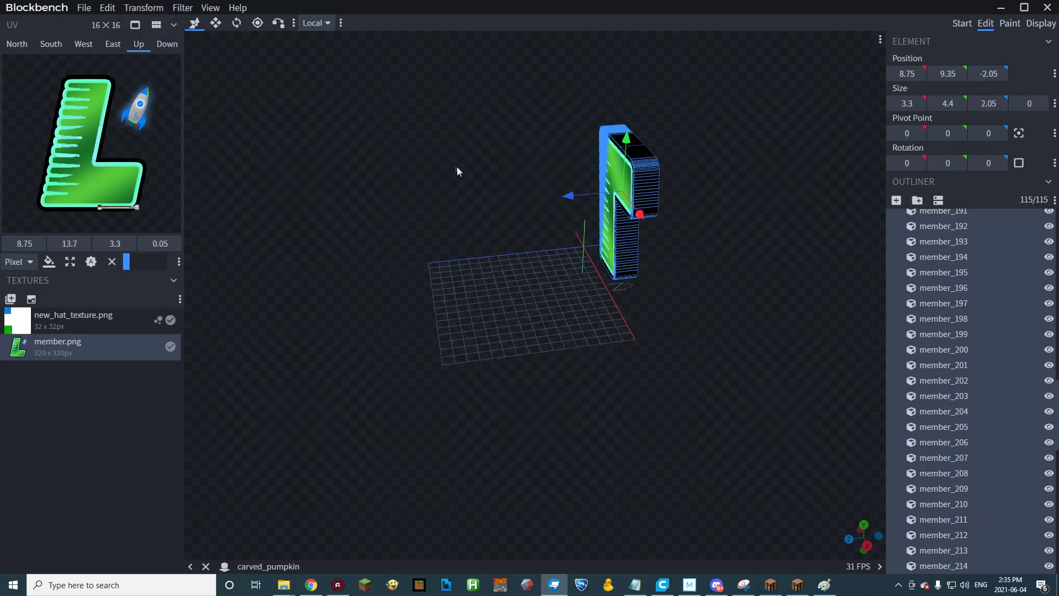
pyautogui.hotkey('ctrl', 'z')
# Rotate the letter L by +90° about the X axis and raise it until it stands upright above the grid.
pyautogui.click(144, 8)
pyautogui.moveTo(159, 42)
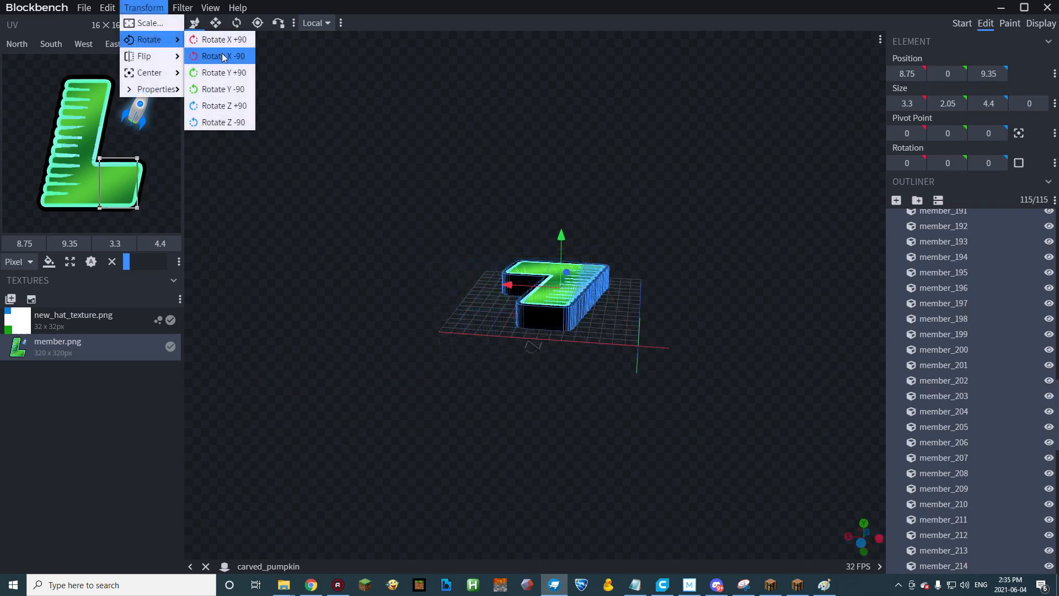
pyautogui.click(223, 43)
pyautogui.moveTo(553, 415); pyautogui.dragTo(561, 227)
# Flip the letter L along the X axis and move it along Z to position 9.
pyautogui.click(147, 8)
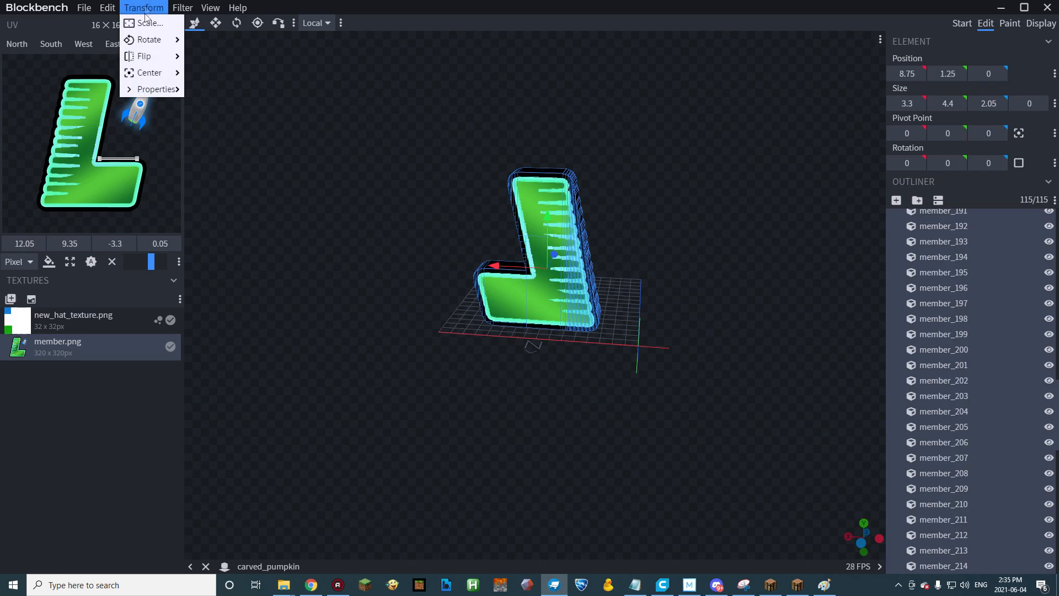
pyautogui.moveTo(161, 56)
pyautogui.click(211, 57)
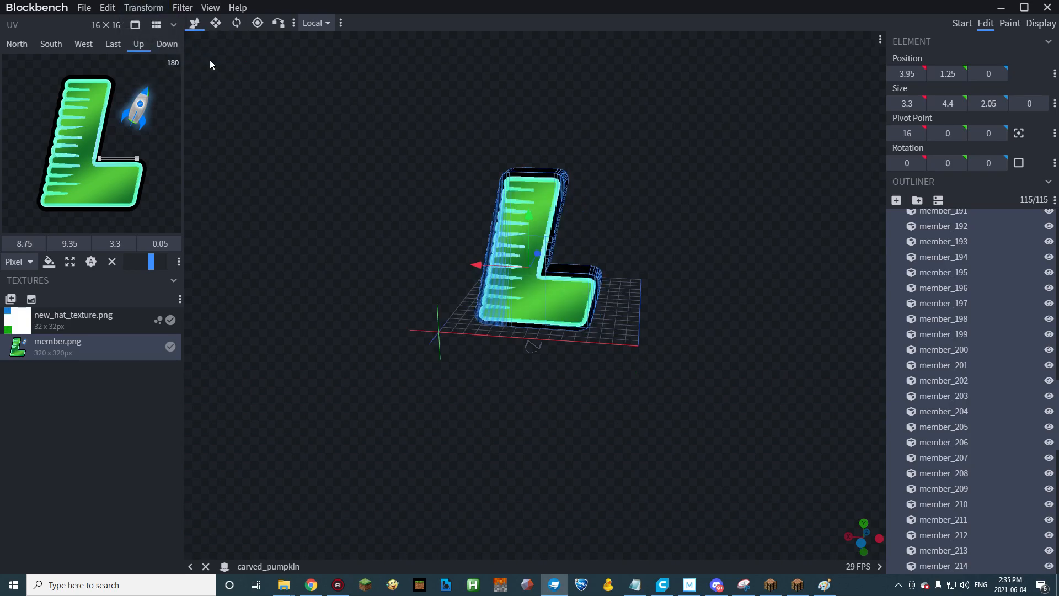
pyautogui.moveTo(423, 400); pyautogui.dragTo(604, 404)
pyautogui.moveTo(547, 245); pyautogui.dragTo(449, 242)
# Make the three hat cubes visible again together with the letter L.
pyautogui.scroll(5, 992, 280)
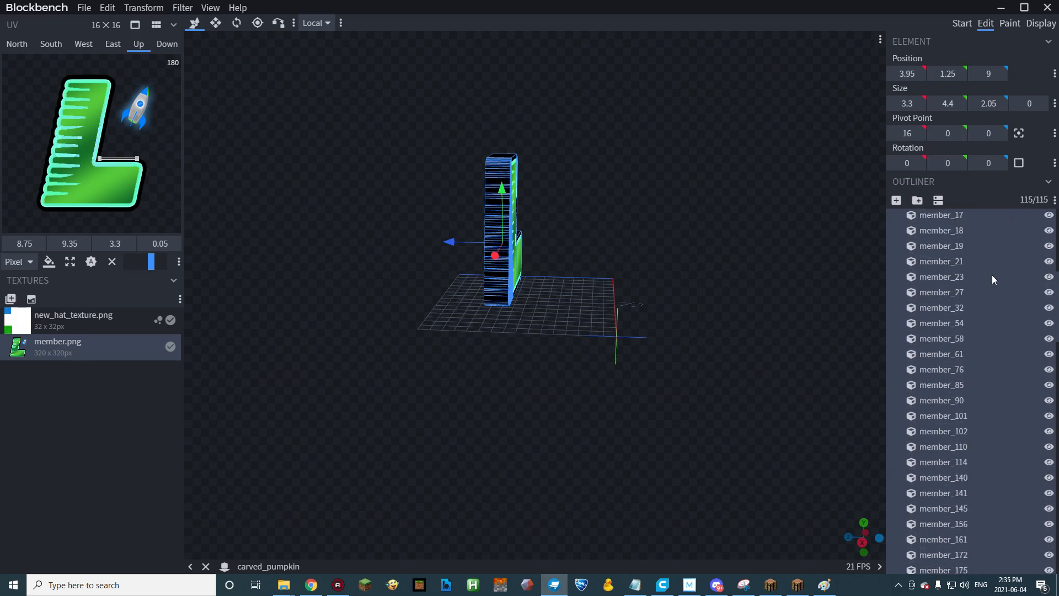
pyautogui.scroll(6, 992, 275)
pyautogui.click(1048, 246)
pyautogui.click(1048, 231)
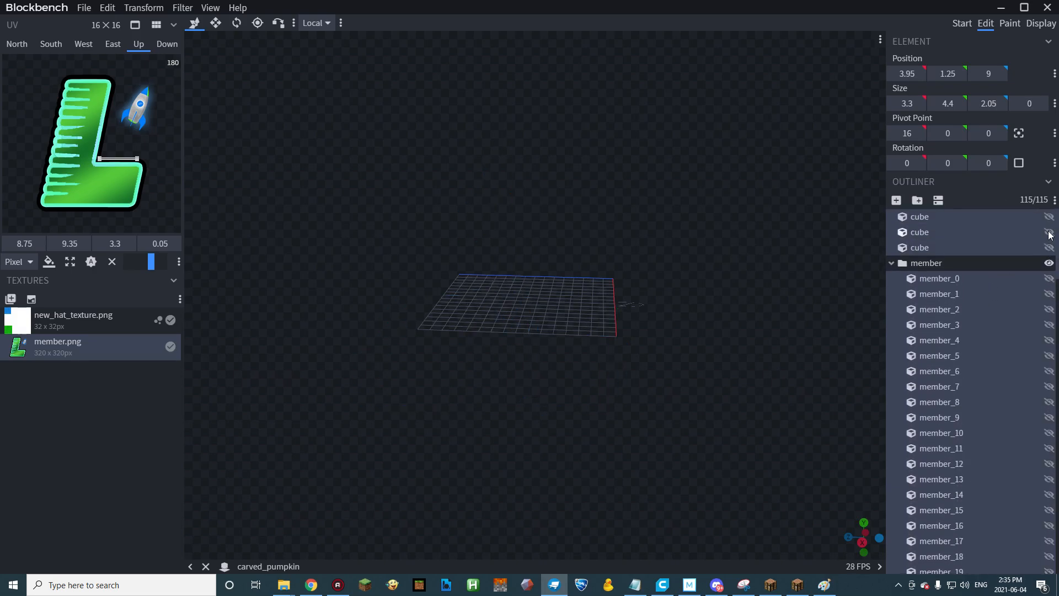
pyautogui.click(1049, 246)
pyautogui.click(1048, 247)
pyautogui.click(1048, 247)
pyautogui.click(995, 249)
pyautogui.moveTo(656, 271); pyautogui.dragTo(507, 276)
pyautogui.click(522, 280)
pyautogui.hotkey('ctrl', 'z')
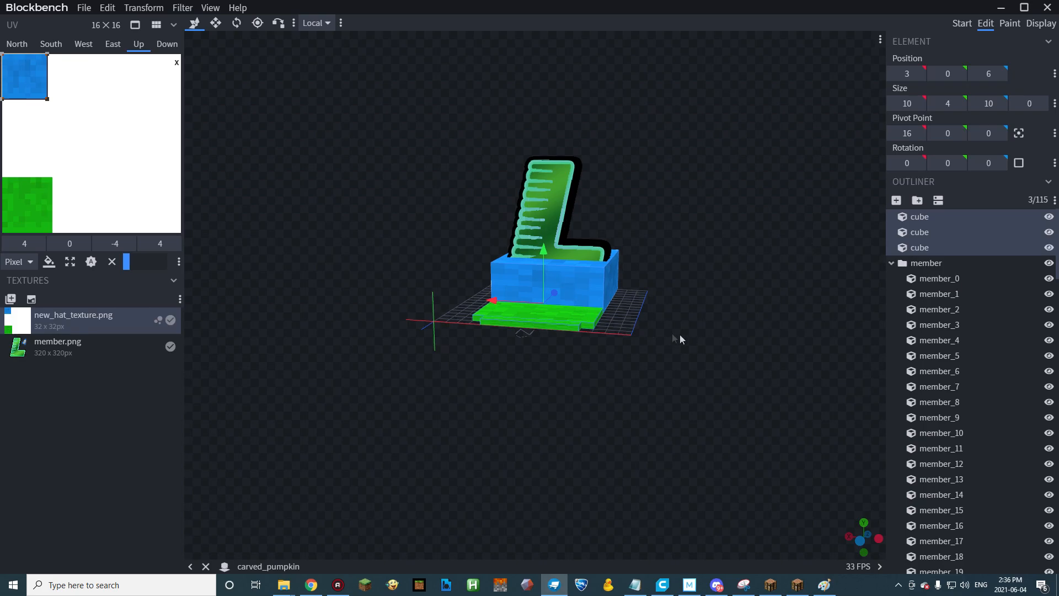
# Raise the member group 3 units onto the top of the hat and shift it 0.25 along X to center it.
pyautogui.click(926, 263)
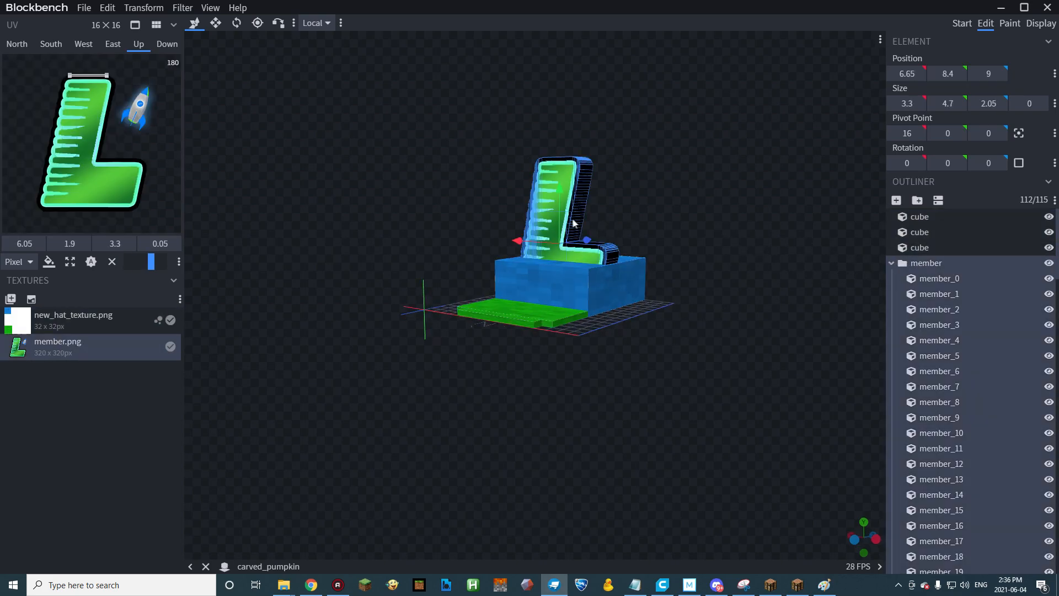
pyautogui.moveTo(560, 207); pyautogui.dragTo(565, 175)
pyautogui.moveTo(711, 270); pyautogui.dragTo(740, 270)
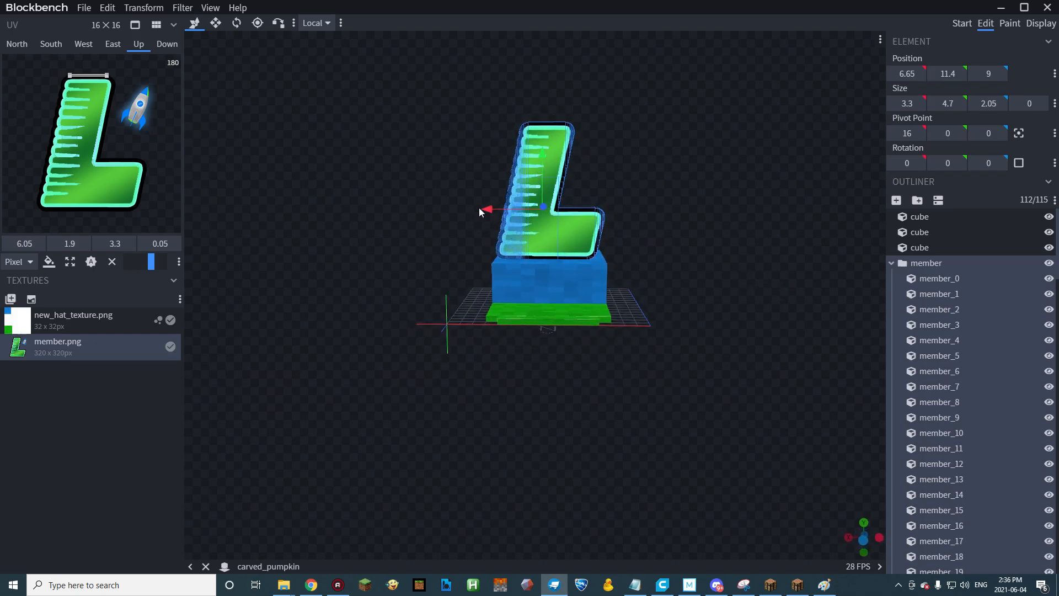
pyautogui.moveTo(487, 211); pyautogui.dragTo(491, 207)
pyautogui.moveTo(711, 293); pyautogui.dragTo(430, 332)
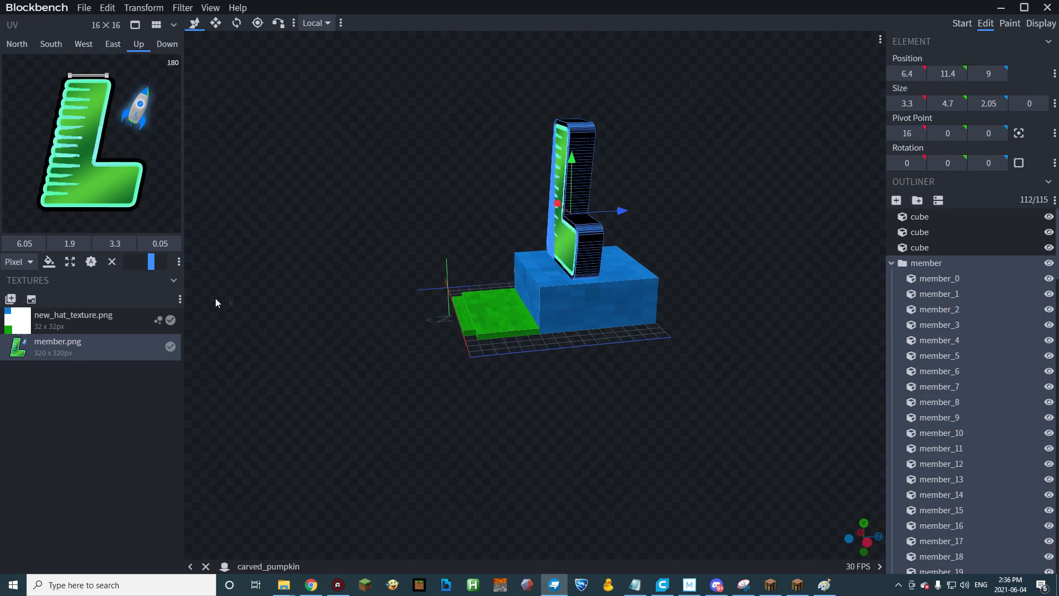
pyautogui.click(83, 7)
pyautogui.click(454, 272)
pyautogui.moveTo(455, 272); pyautogui.dragTo(742, 364)
pyautogui.click(552, 265)
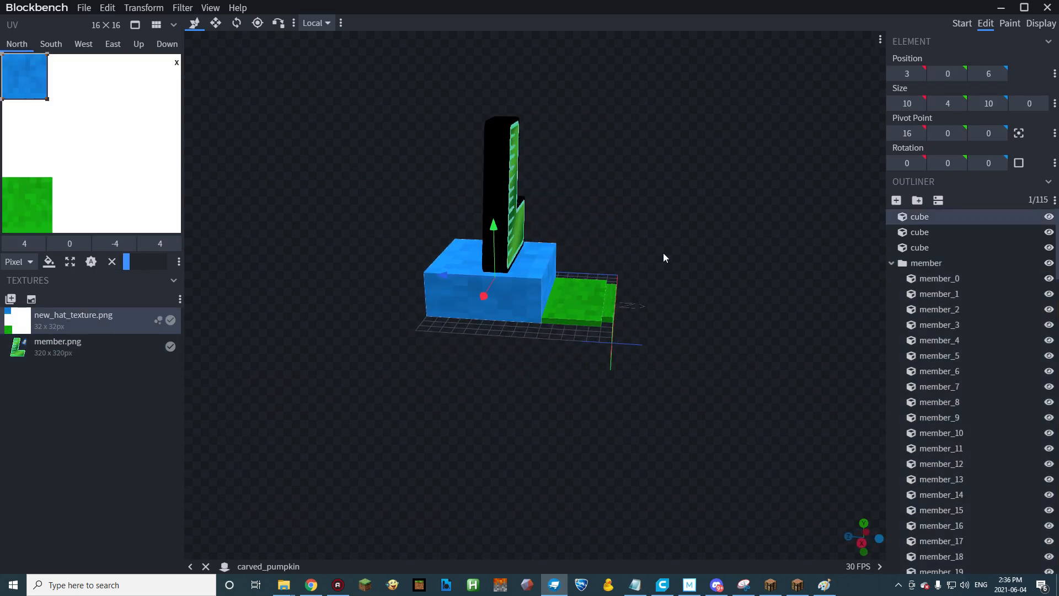
pyautogui.moveTo(664, 256); pyautogui.dragTo(636, 260)
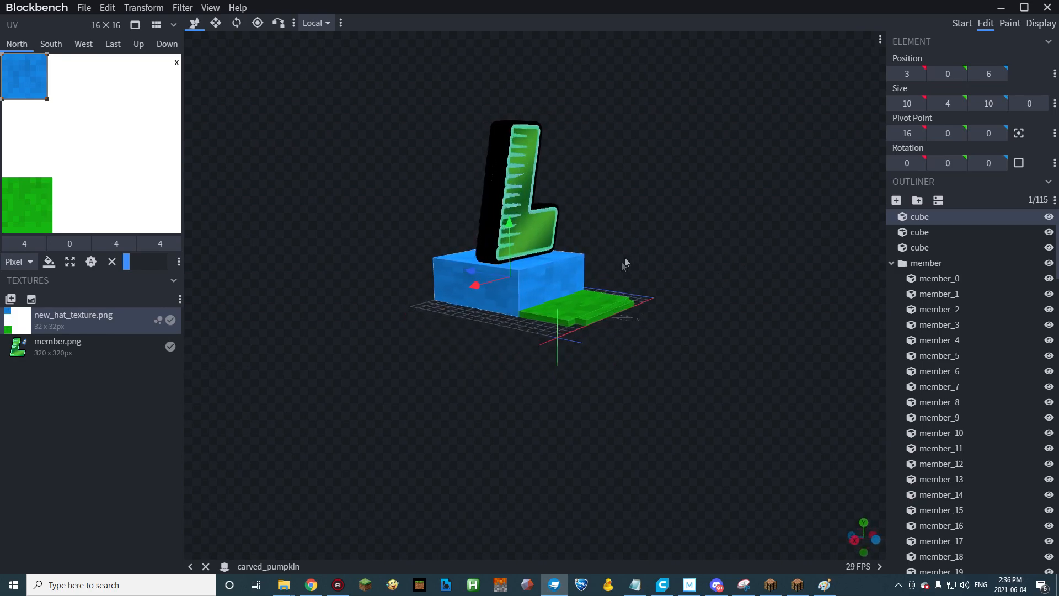
# Start saving the model as a Java Block/Item Model, creating and opening a hats folder inside the models folder.
pyautogui.click(84, 7)
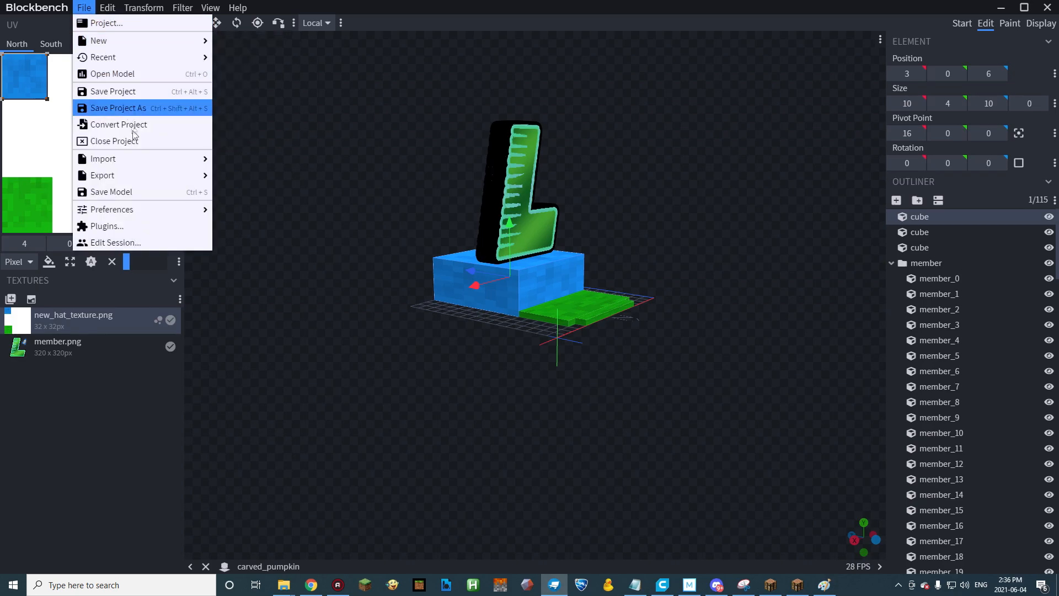
pyautogui.click(127, 107)
pyautogui.click(301, 28)
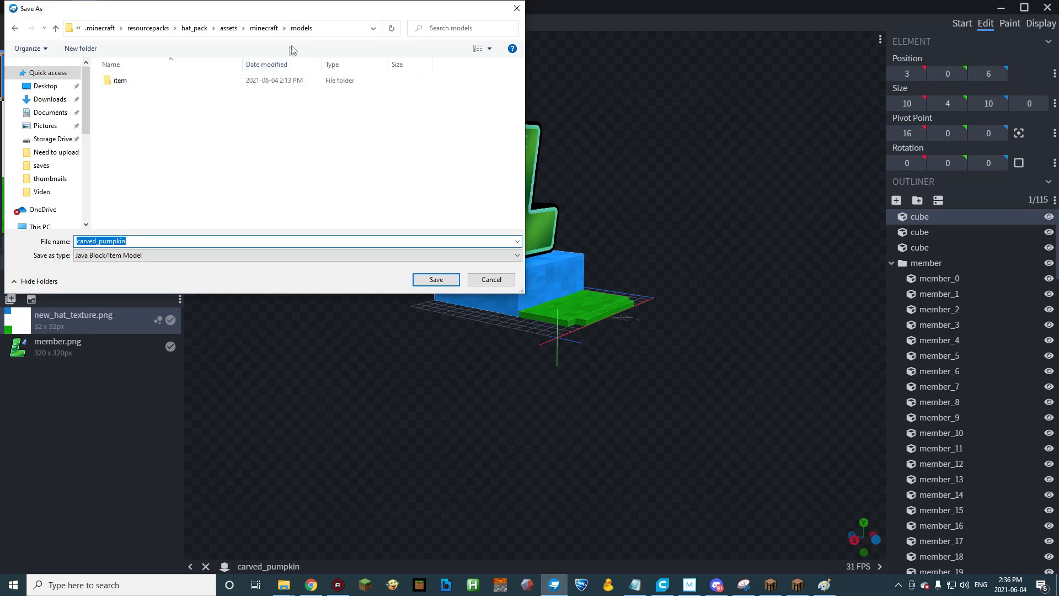
pyautogui.click(91, 48)
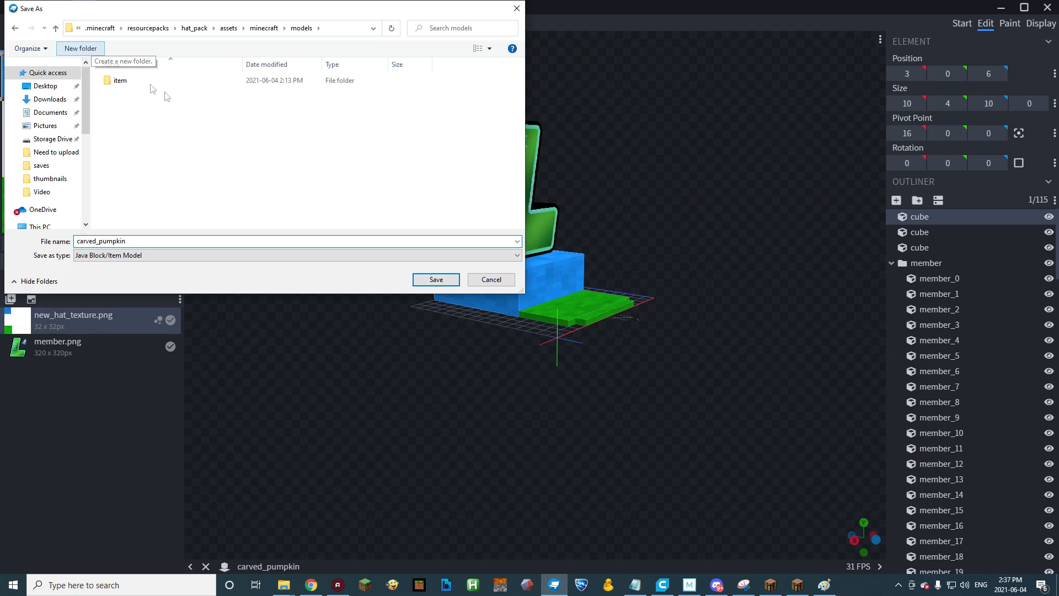
pyautogui.write('hats')
pyautogui.press('Return')
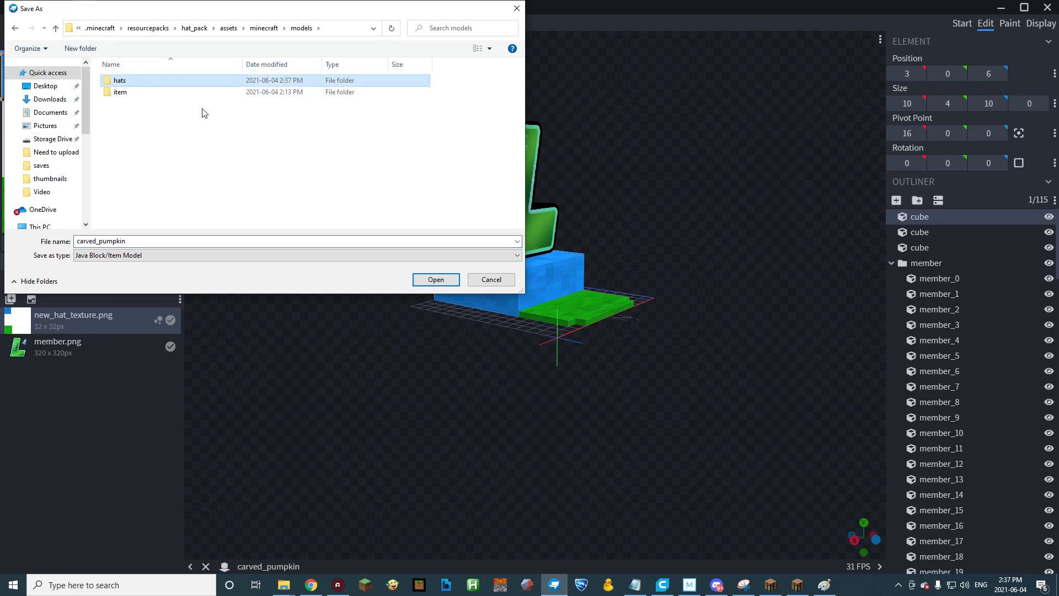
pyautogui.doubleClick(115, 81)
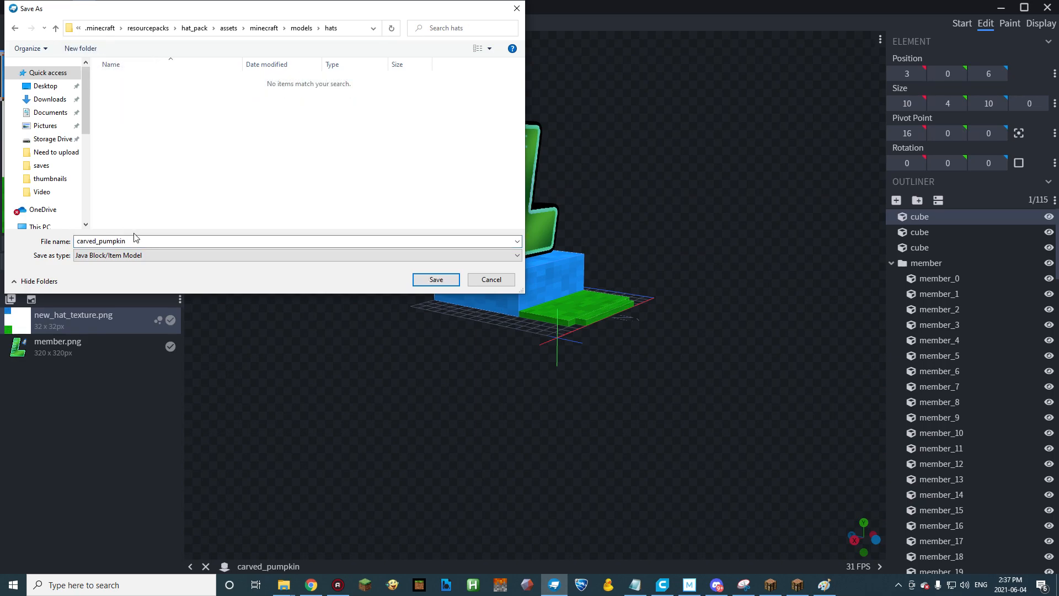
# Name the model file member and save it in the hats folder.
pyautogui.doubleClick(132, 241)
pyautogui.write('member')
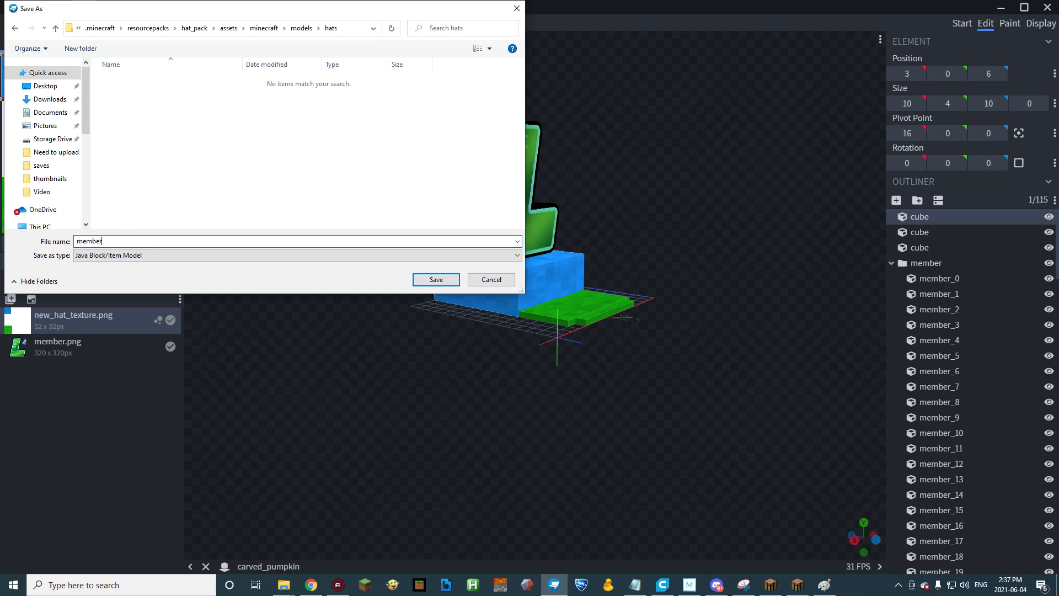
pyautogui.press('Return')
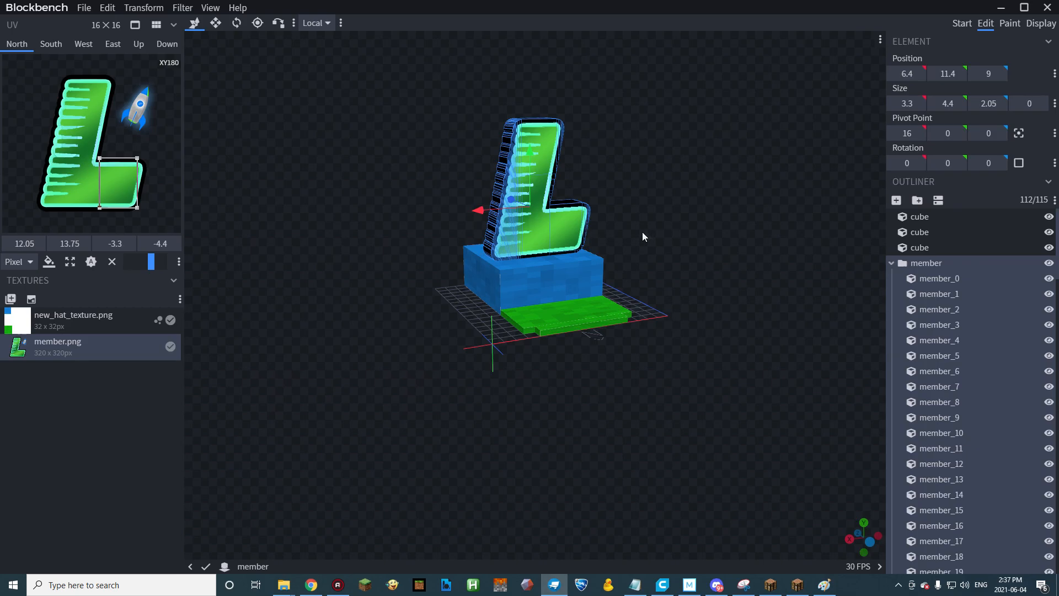
# Delete the member letter group and move the crown's north face UV to the blank upper-right corner of the hat texture.
pyautogui.press('Delete')
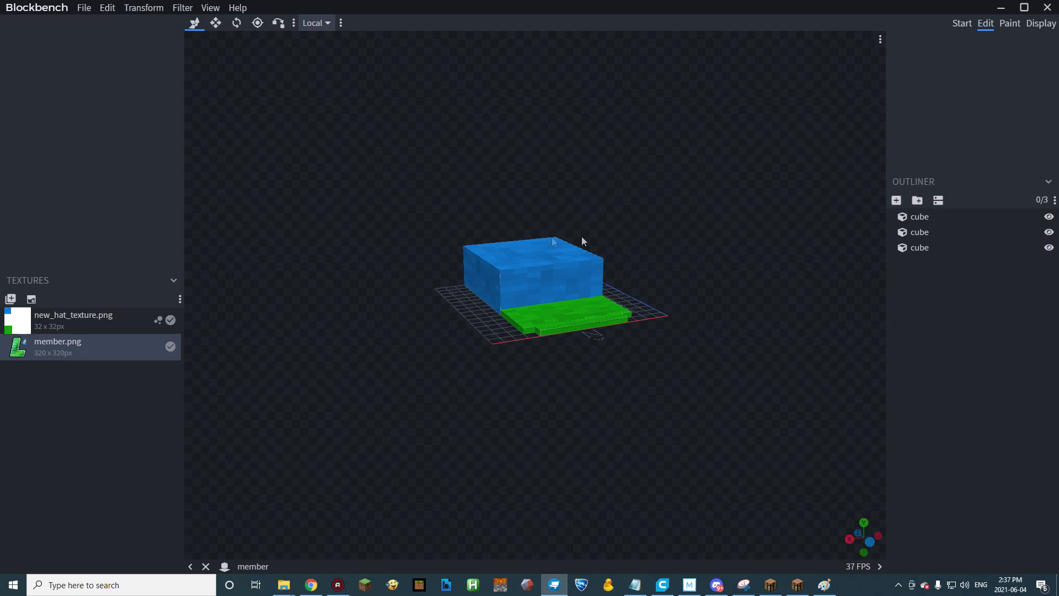
pyautogui.click(532, 288)
pyautogui.moveTo(27, 83); pyautogui.dragTo(160, 85)
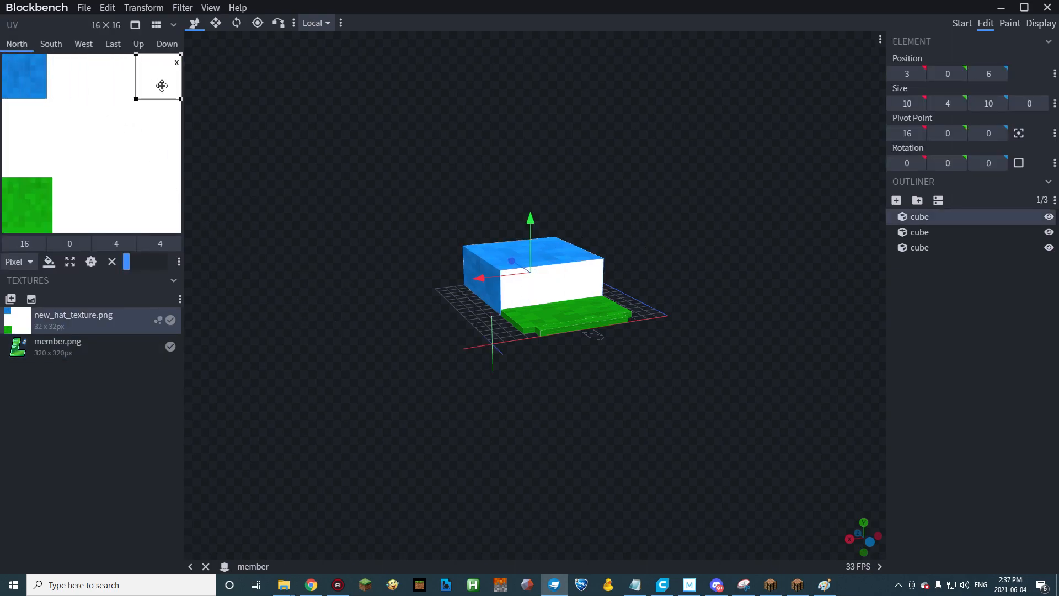
# Fill the crown's north face with dark red #7e0f0c using the Paint Bucket.
pyautogui.click(1042, 25)
pyautogui.click(1015, 23)
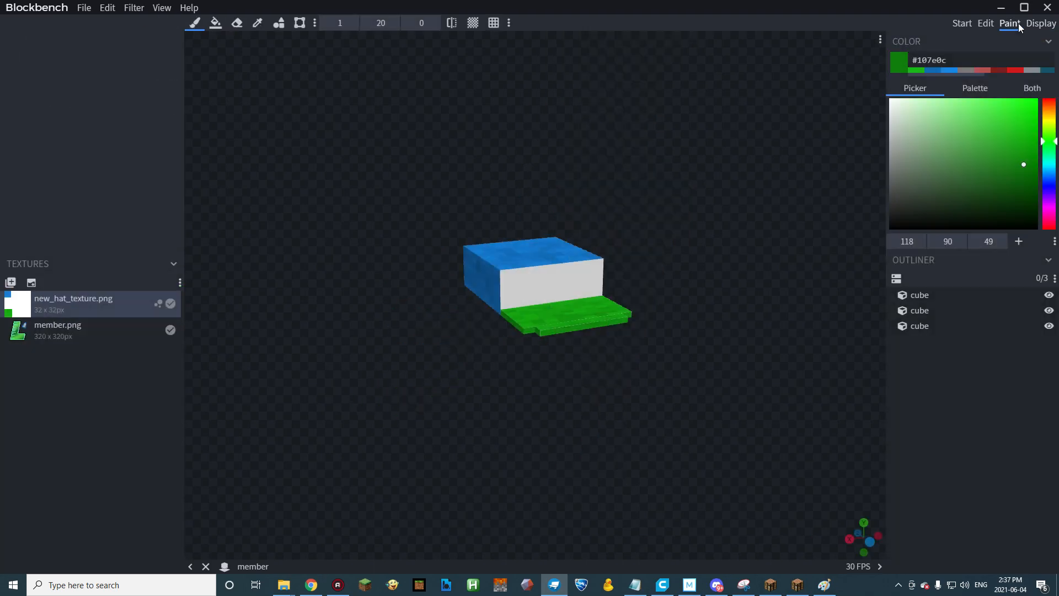
pyautogui.click(1053, 100)
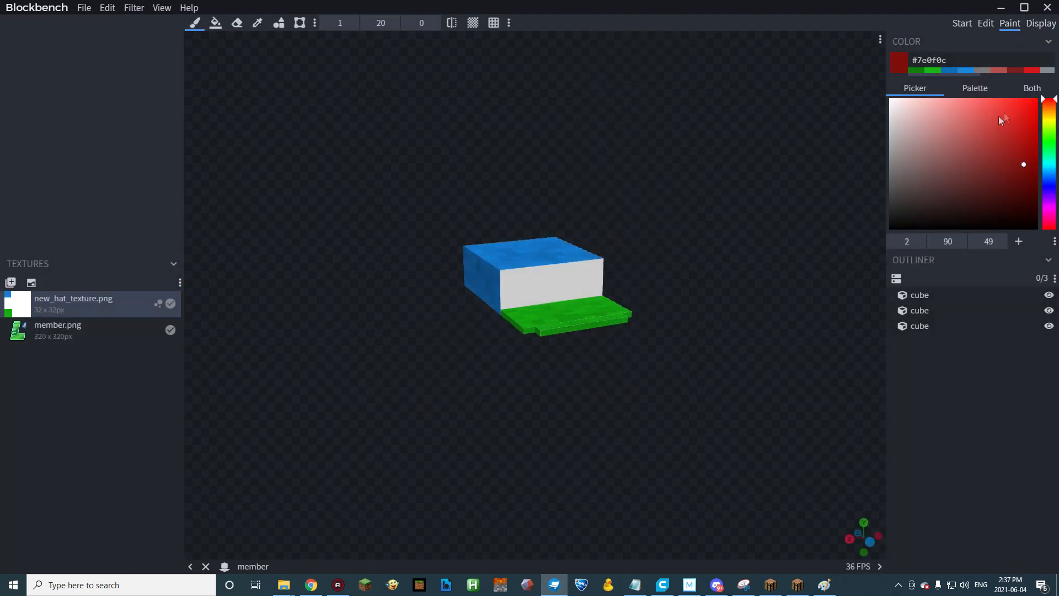
pyautogui.click(215, 22)
pyautogui.click(531, 282)
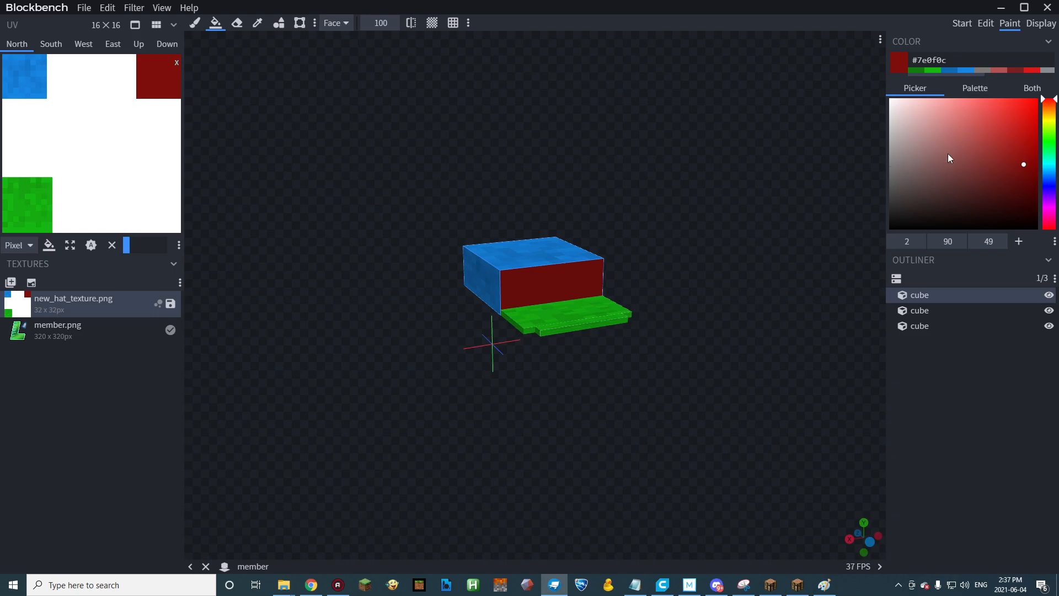
# Refill the crown's north face in bright red and fill the brim's upper face with pink #f022cb.
pyautogui.click(1017, 105)
pyautogui.click(587, 296)
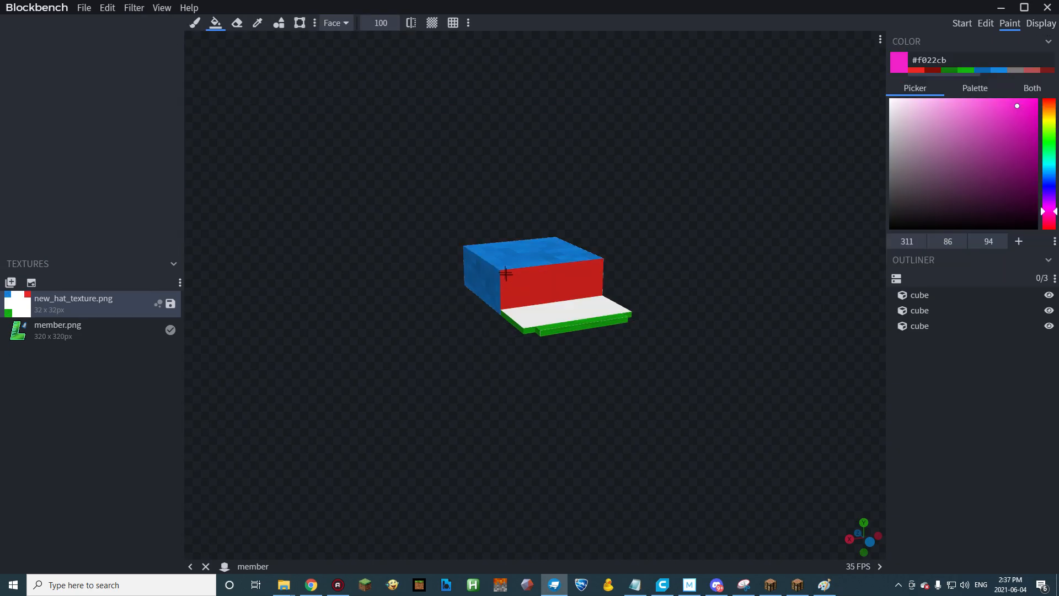
pyautogui.click(535, 312)
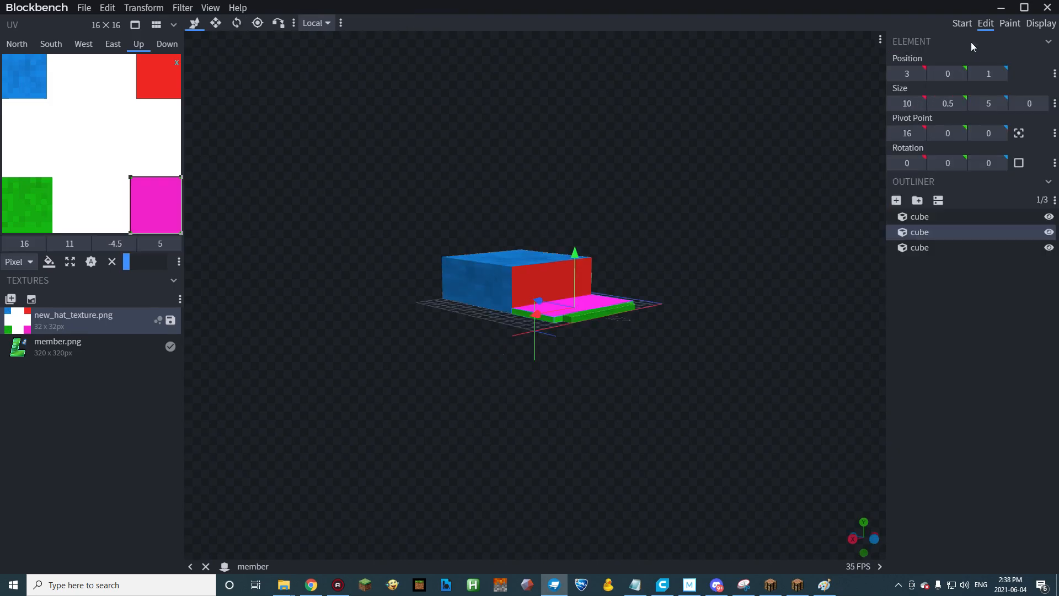
# Preview the hat on the player model in the Head display slot and view it from the front.
pyautogui.click(960, 24)
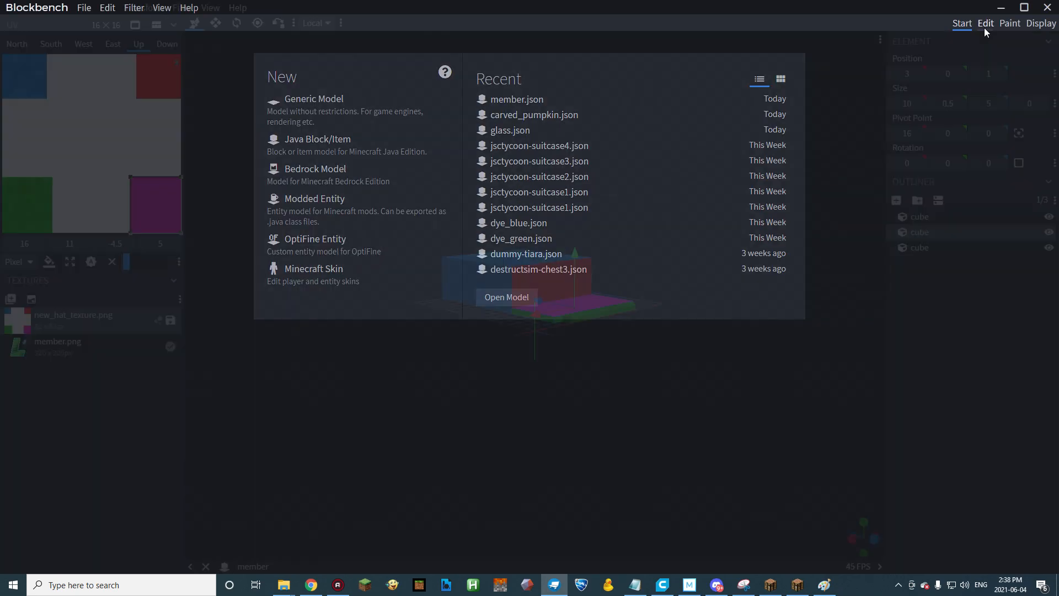
pyautogui.click(984, 28)
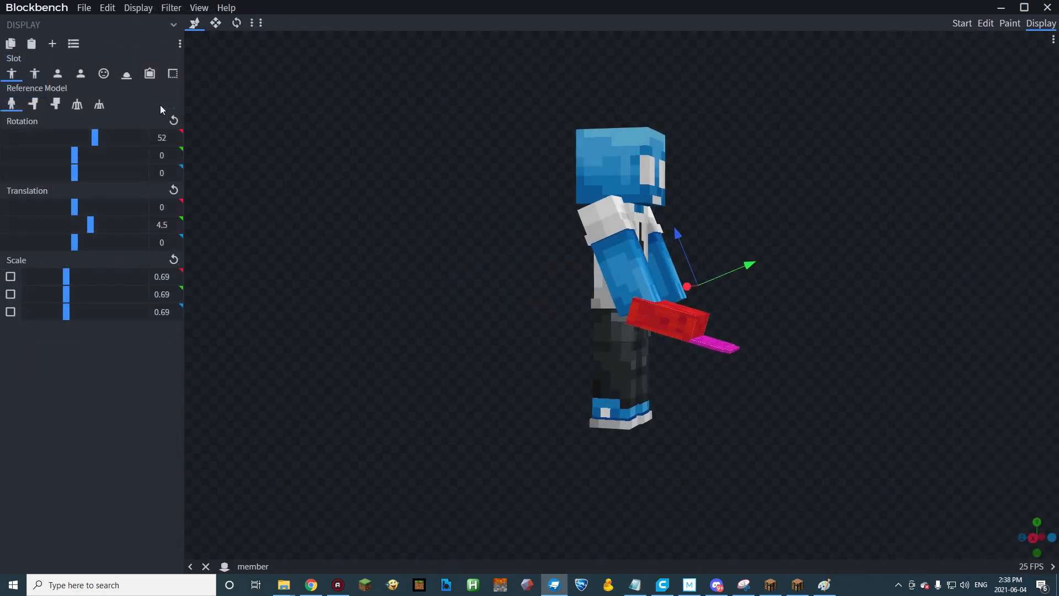
pyautogui.click(104, 74)
pyautogui.moveTo(632, 256); pyautogui.dragTo(434, 245)
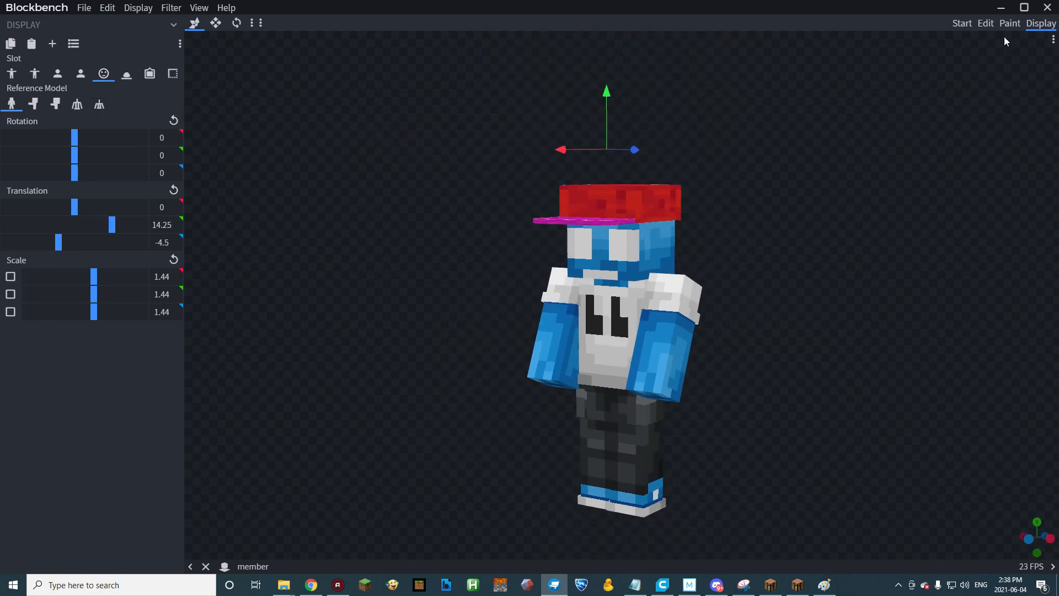
# Export the recolored hat as a block/item model named red_hat in the hats folder.
pyautogui.click(84, 12)
pyautogui.moveTo(132, 174)
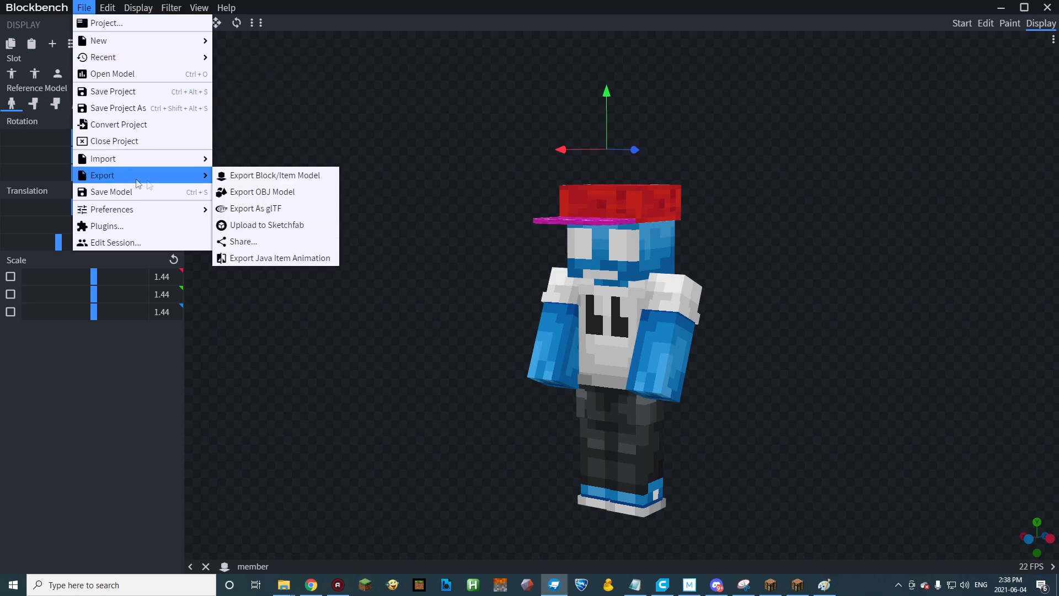
pyautogui.click(261, 175)
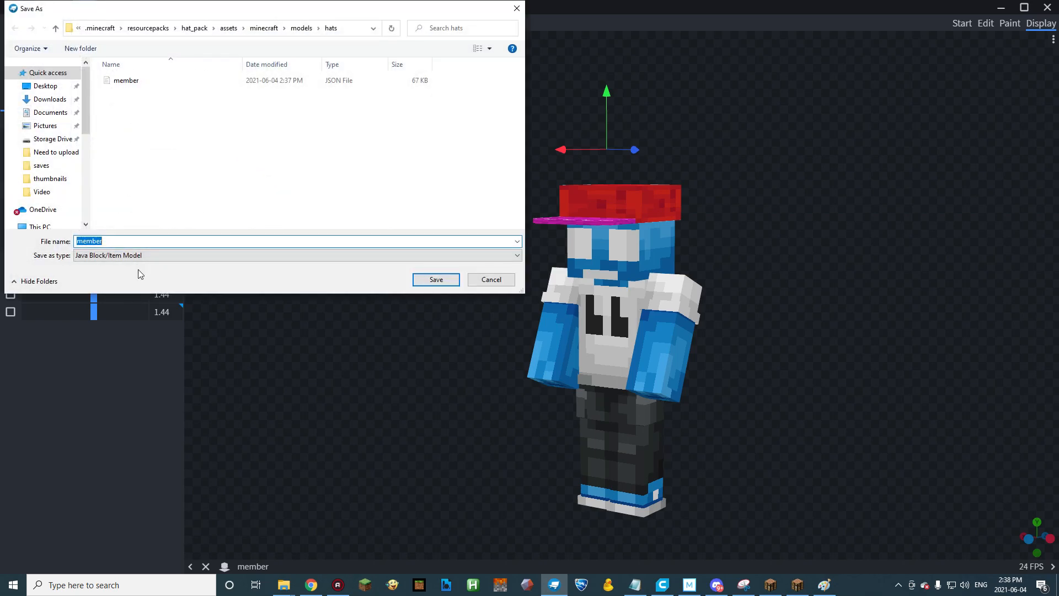
pyautogui.write('red')
pyautogui.press('Return')
# In File Explorer, browse from hat_pack to assets/minecraft/models/item and copy the carved_pumpkin model file.
pyautogui.click(404, 156)
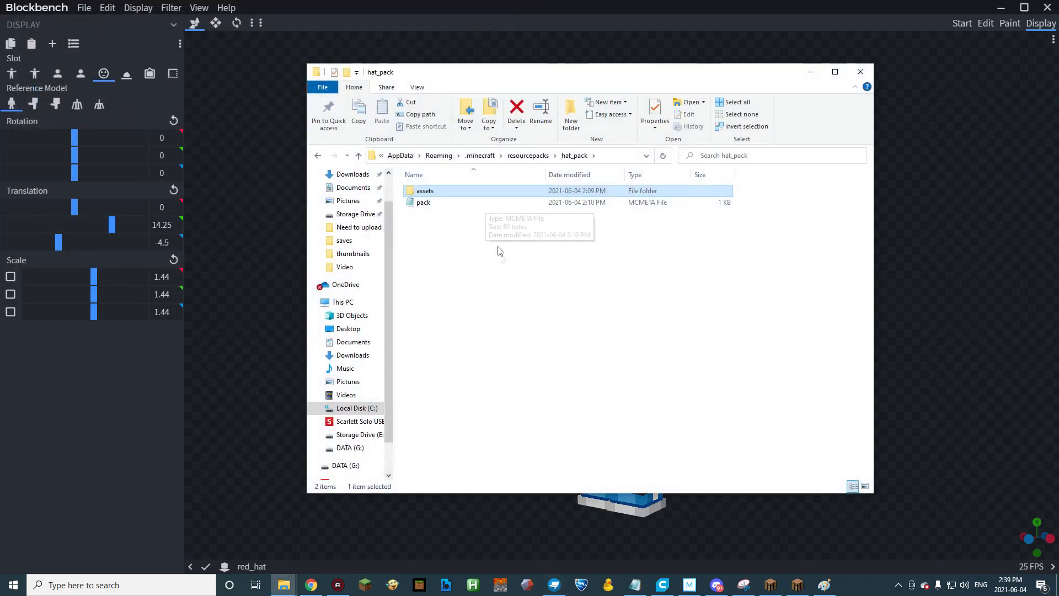
pyautogui.doubleClick(419, 193)
pyautogui.doubleClick(436, 193)
pyautogui.doubleClick(440, 192)
pyautogui.doubleClick(434, 202)
pyautogui.click(443, 193)
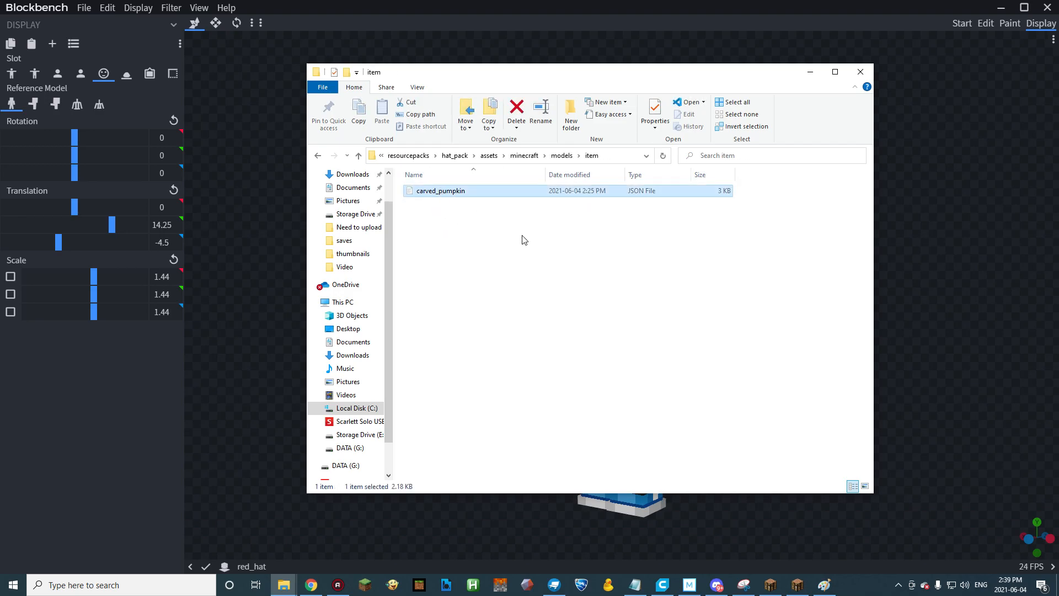
# Paste the carved_pumpkin file into the models/hats folder and rename it blue_hat.
pyautogui.click(561, 155)
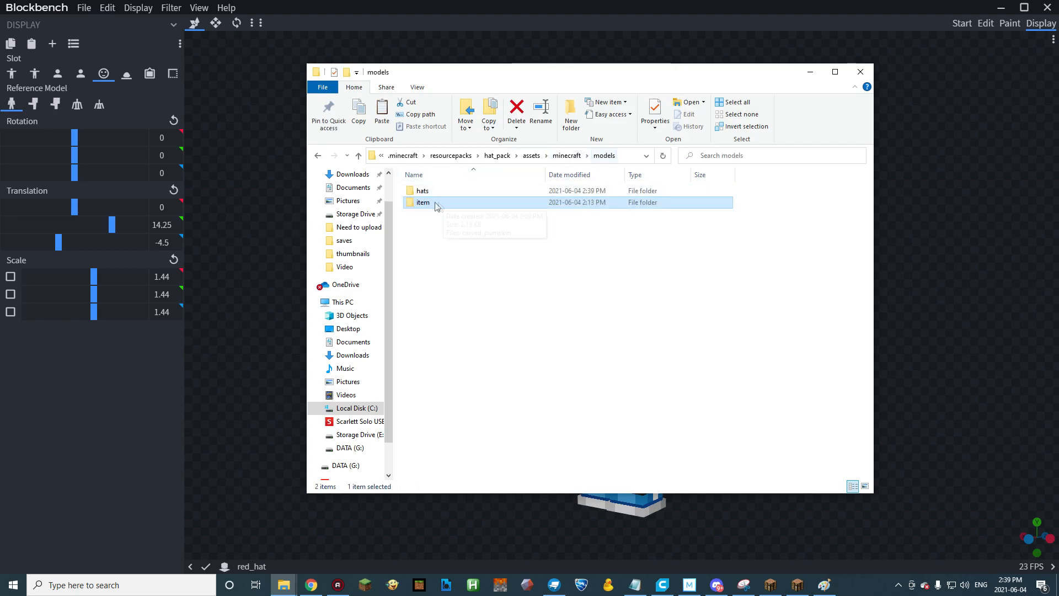
pyautogui.doubleClick(423, 191)
pyautogui.hotkey('ctrl', 'v')
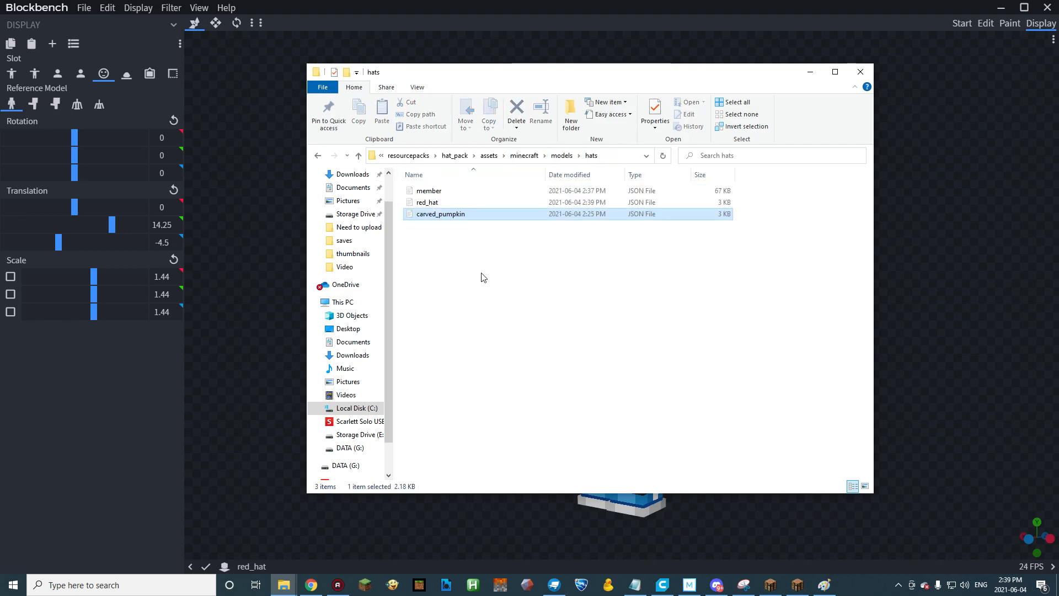
pyautogui.press('F2')
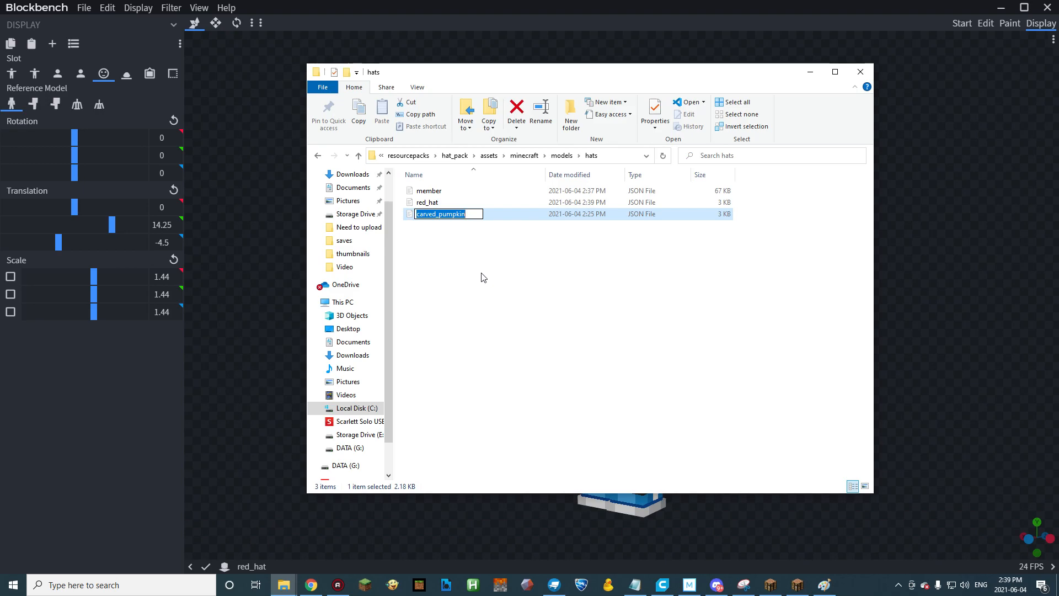
pyautogui.write('blue_hat')
pyautogui.press('Return')
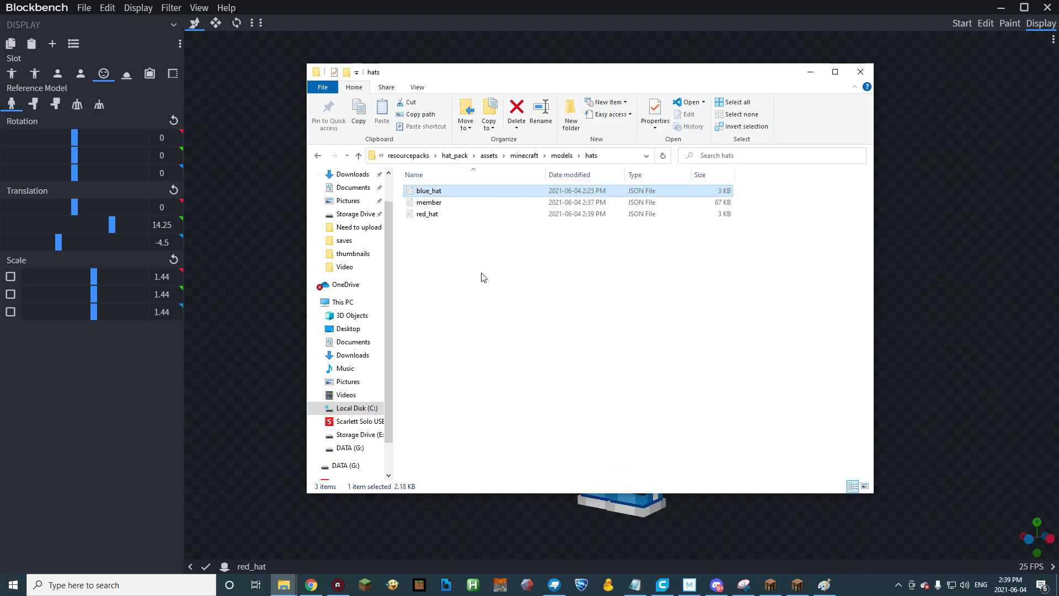
pyautogui.click(484, 280)
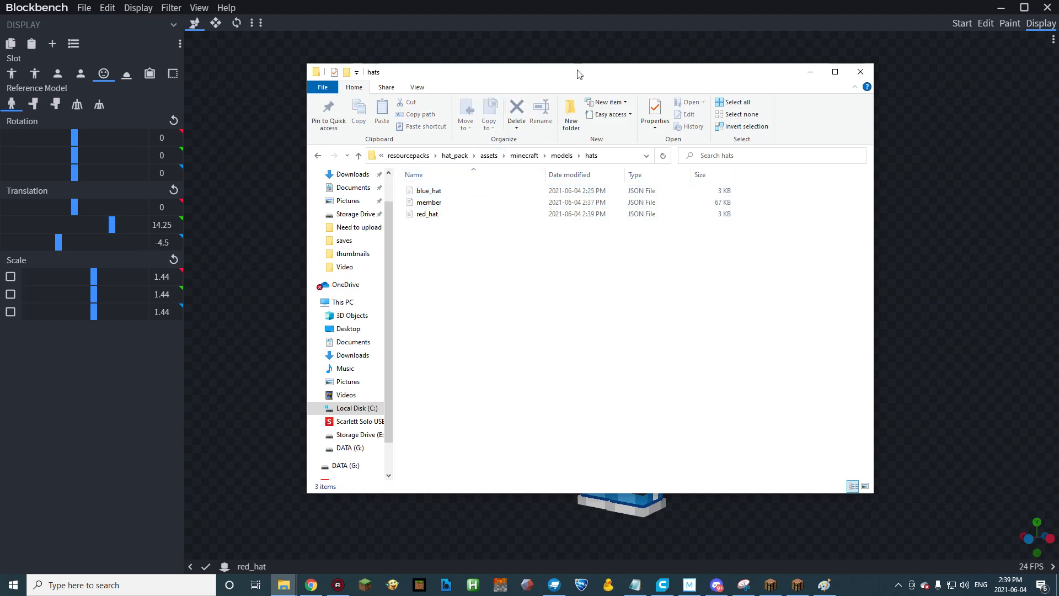
# Go to the models/item folder and open carved_pumpkin.json in Visual Studio Code.
pyautogui.moveTo(557, 81); pyautogui.dragTo(535, 86)
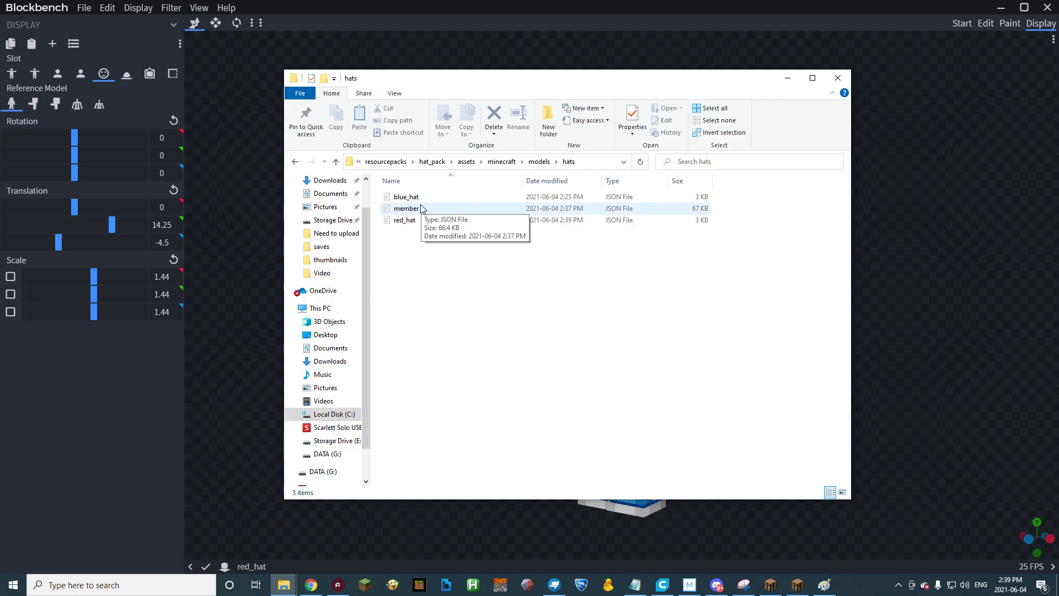
pyautogui.click(538, 162)
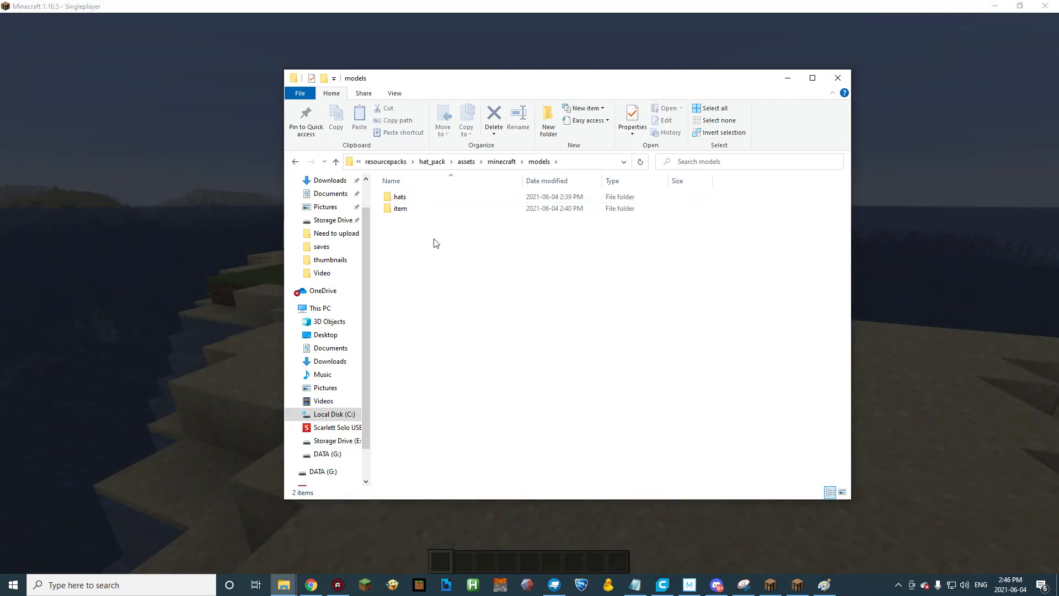
pyautogui.doubleClick(409, 210)
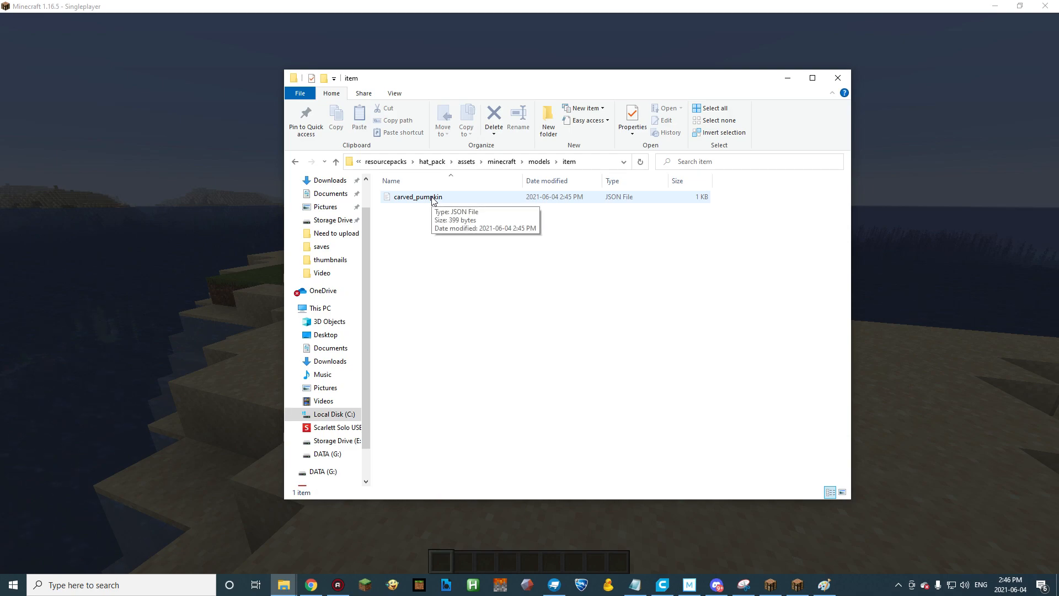
pyautogui.doubleClick(433, 198)
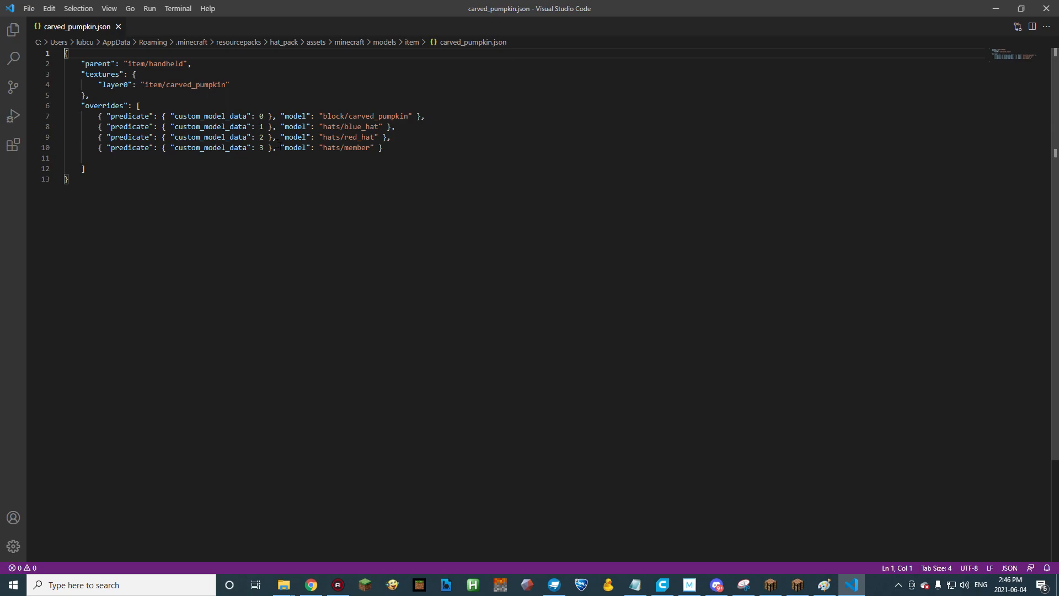
# Examine the overrides list in carved_pumpkin.json, checking each custom_model_data number against its model path.
pyautogui.moveTo(384, 148); pyautogui.dragTo(290, 128)
pyautogui.click(408, 147)
pyautogui.moveTo(457, 116); pyautogui.dragTo(432, 114)
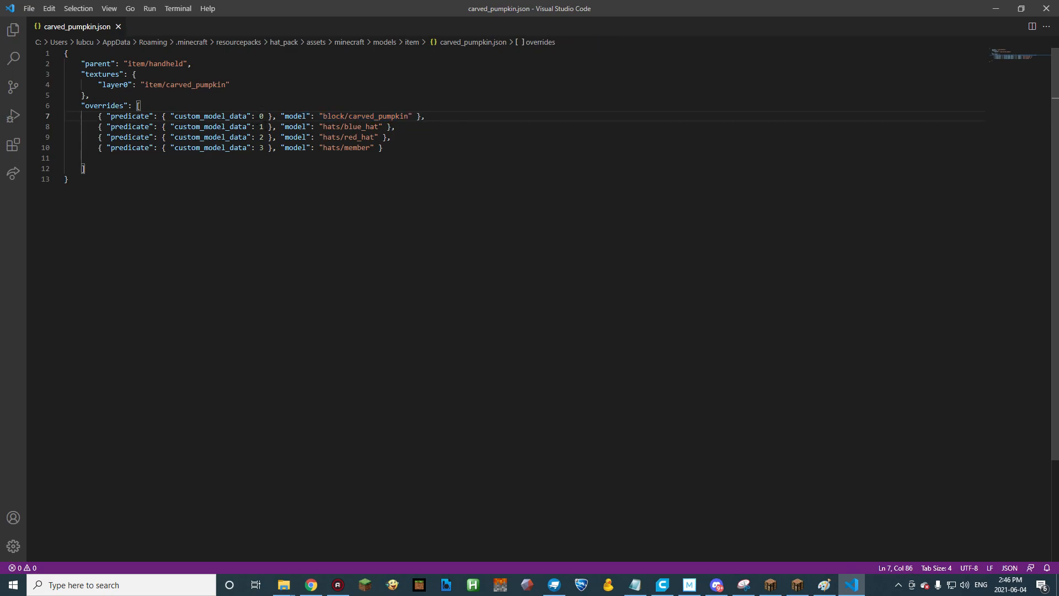
pyautogui.moveTo(409, 116); pyautogui.dragTo(349, 116)
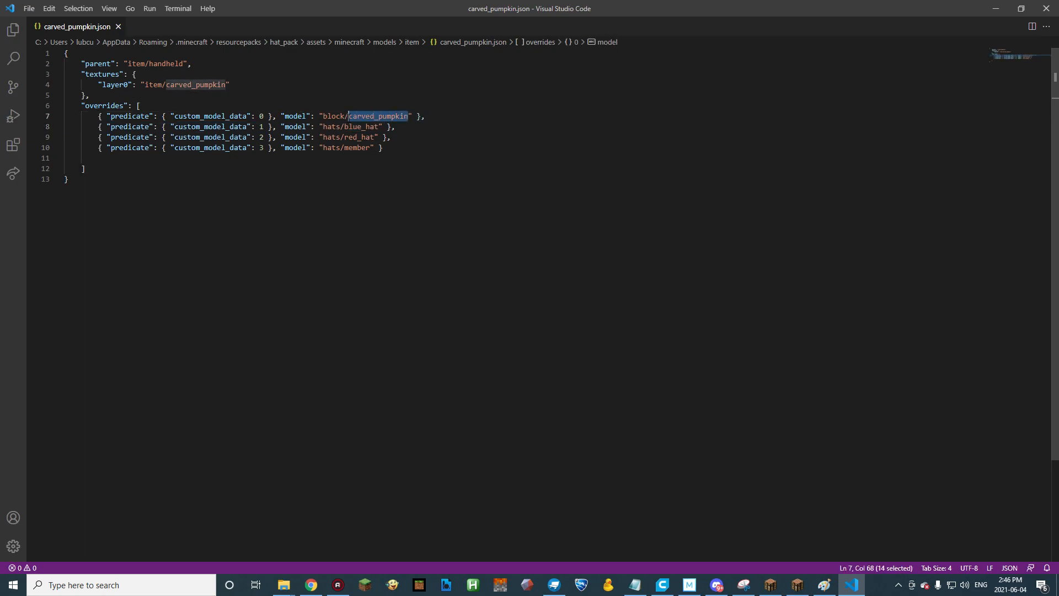
pyautogui.click(287, 137)
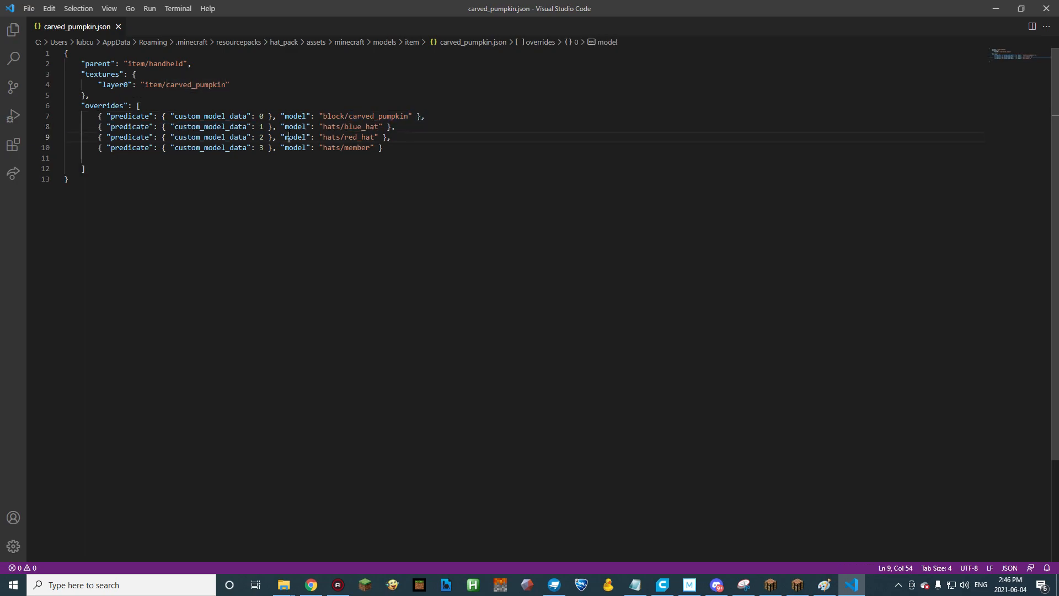
pyautogui.moveTo(264, 127); pyautogui.dragTo(260, 137)
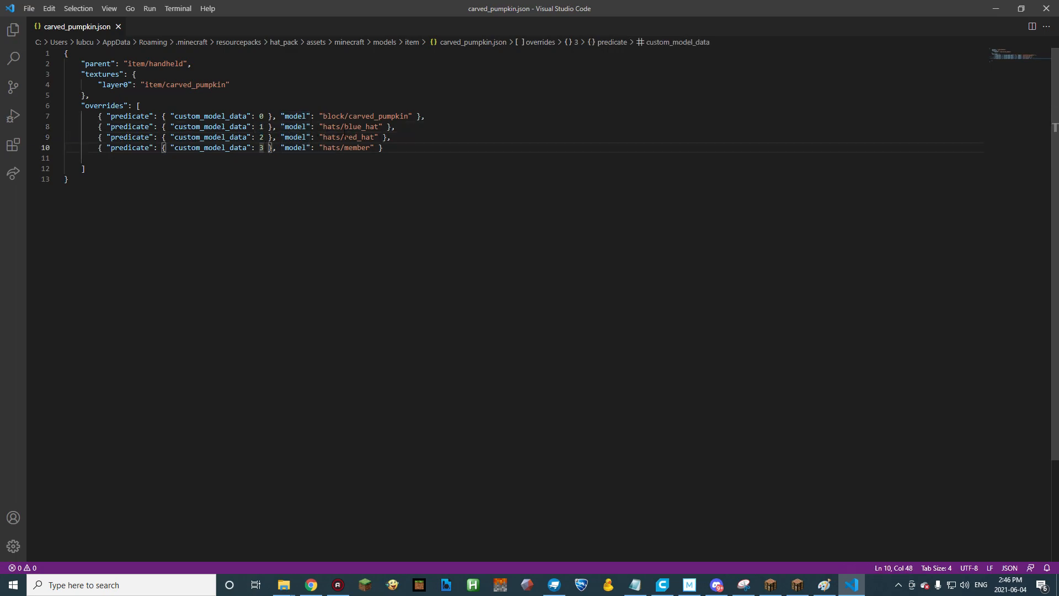
pyautogui.click(348, 126)
pyautogui.moveTo(351, 128); pyautogui.dragTo(361, 147)
pyautogui.click(366, 147)
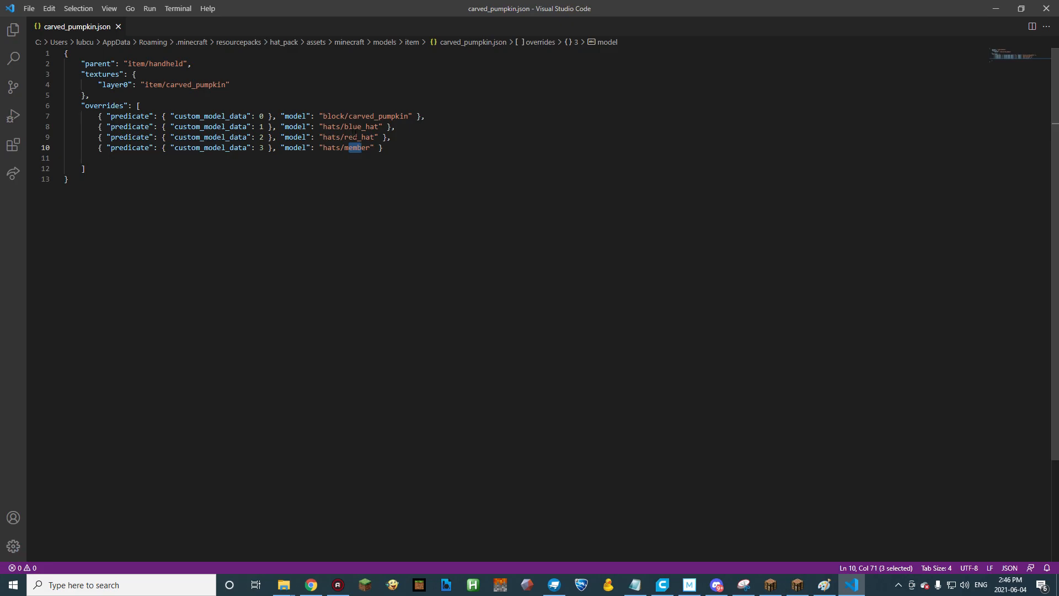
pyautogui.click(409, 186)
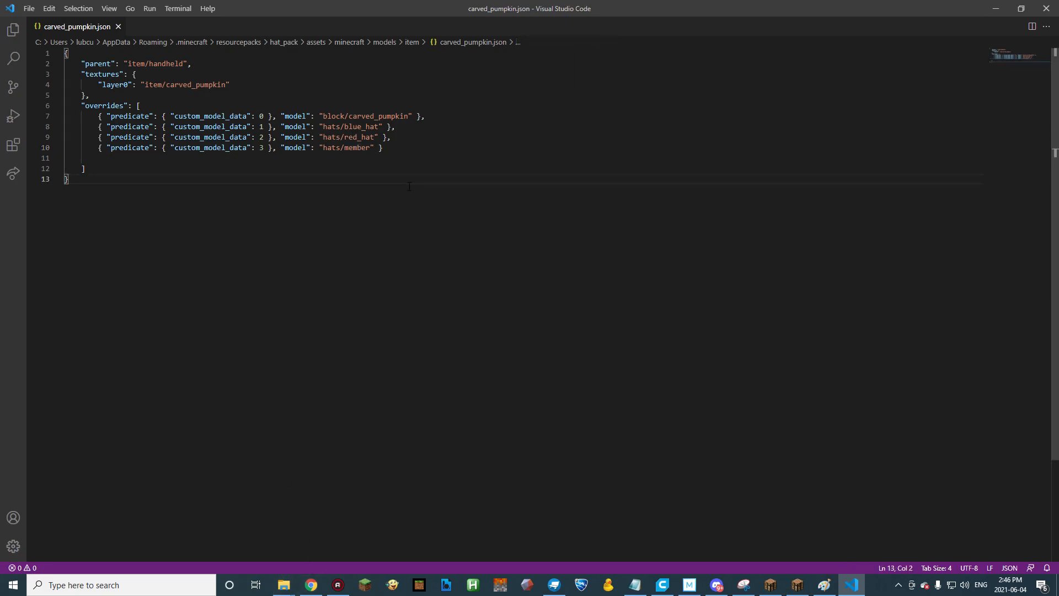
# Switch to File Explorer and compare the hats folder's file names with the override model paths, then return to the code.
pyautogui.hotkey('alt', 'Tab')
pyautogui.click(539, 165)
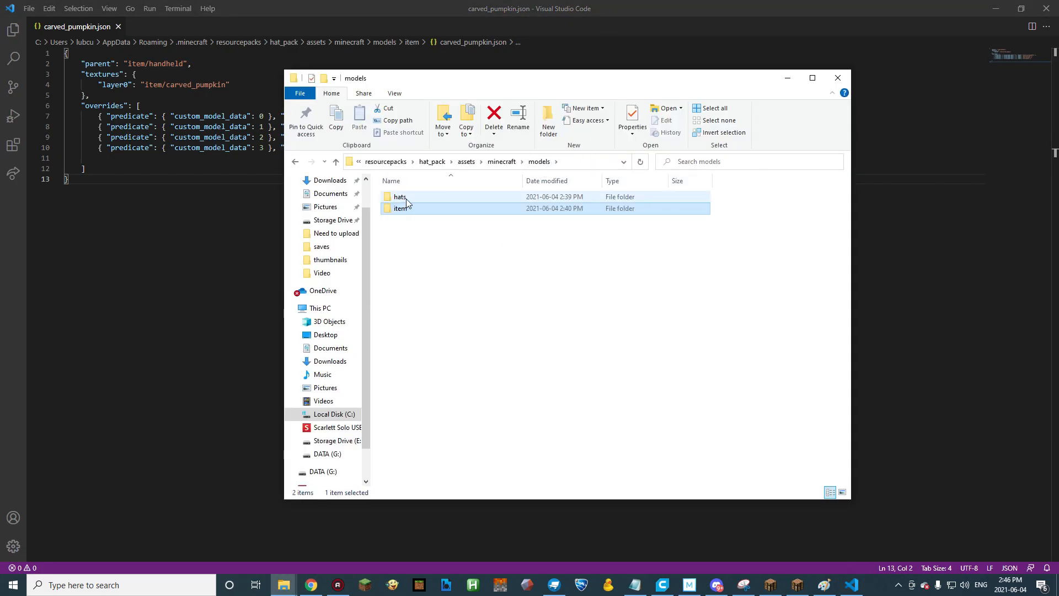
pyautogui.moveTo(459, 78); pyautogui.dragTo(601, 50)
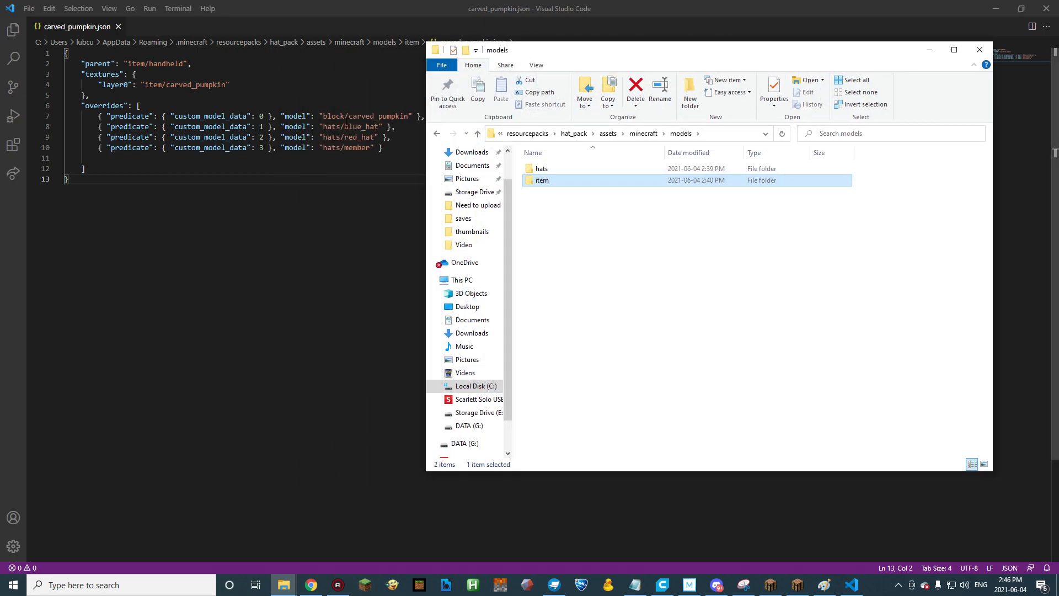
pyautogui.doubleClick(541, 168)
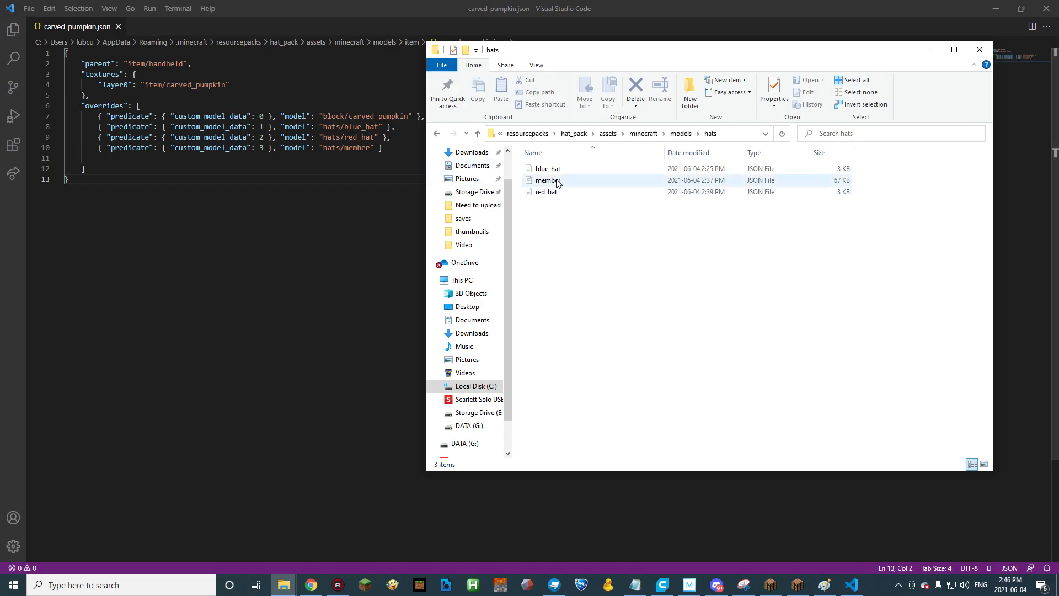
pyautogui.click(929, 51)
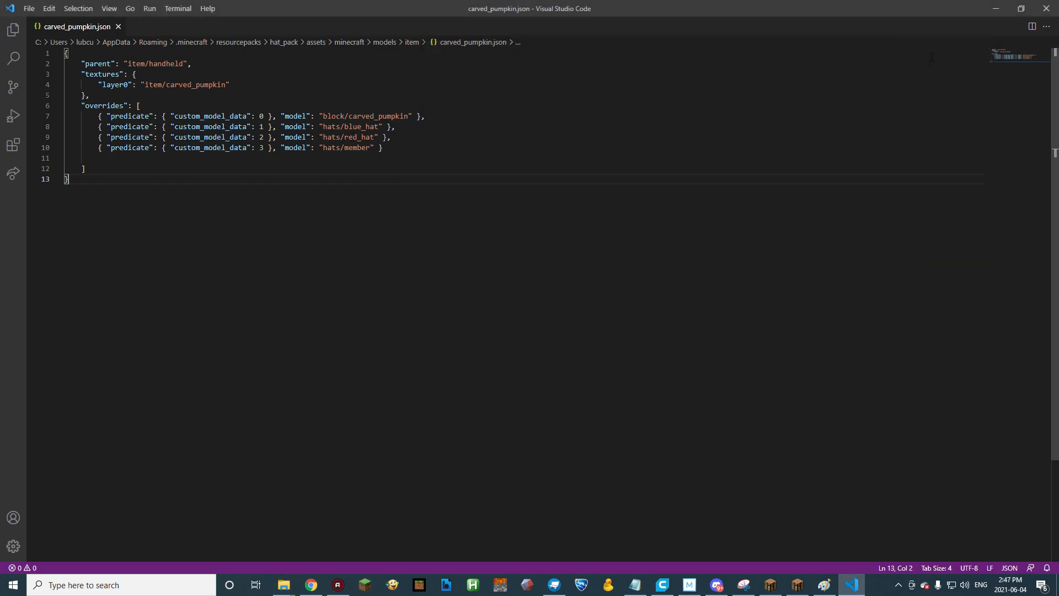
# Close the code editor and reload the resource packs in Minecraft.
pyautogui.click(1045, 15)
pyautogui.press('e')
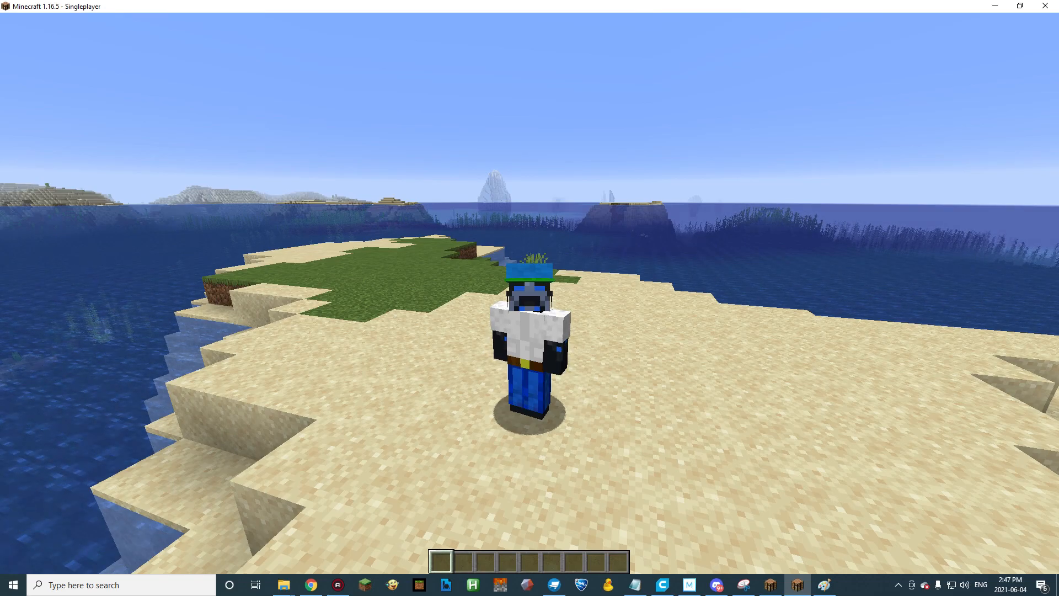
pyautogui.hotkey('F3', 't')
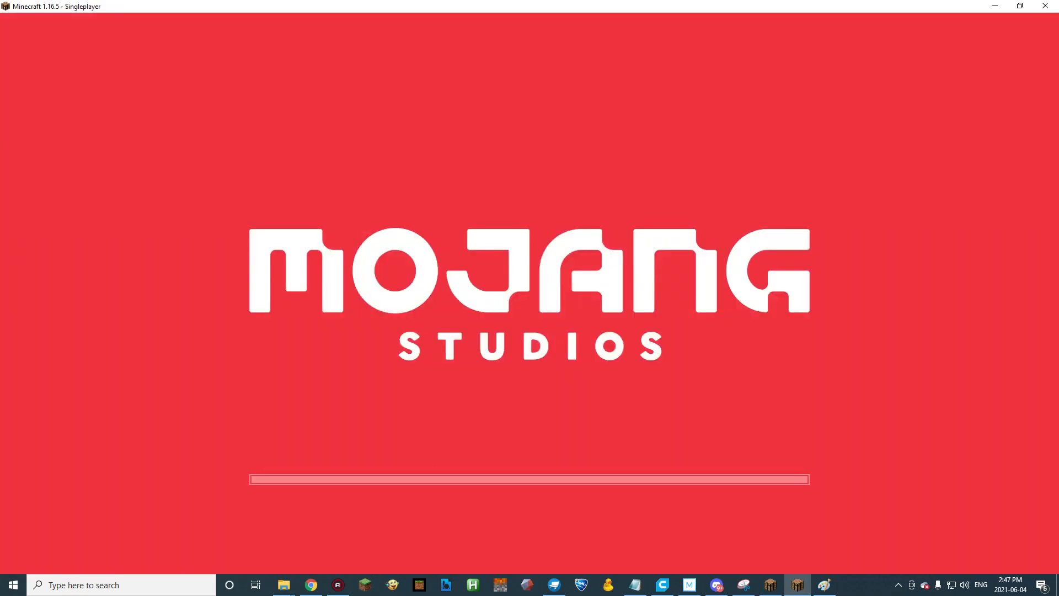
# Take the carved pumpkin off the character's head, put it in the first hotbar slot and select the second slot.
pyautogui.press('e')
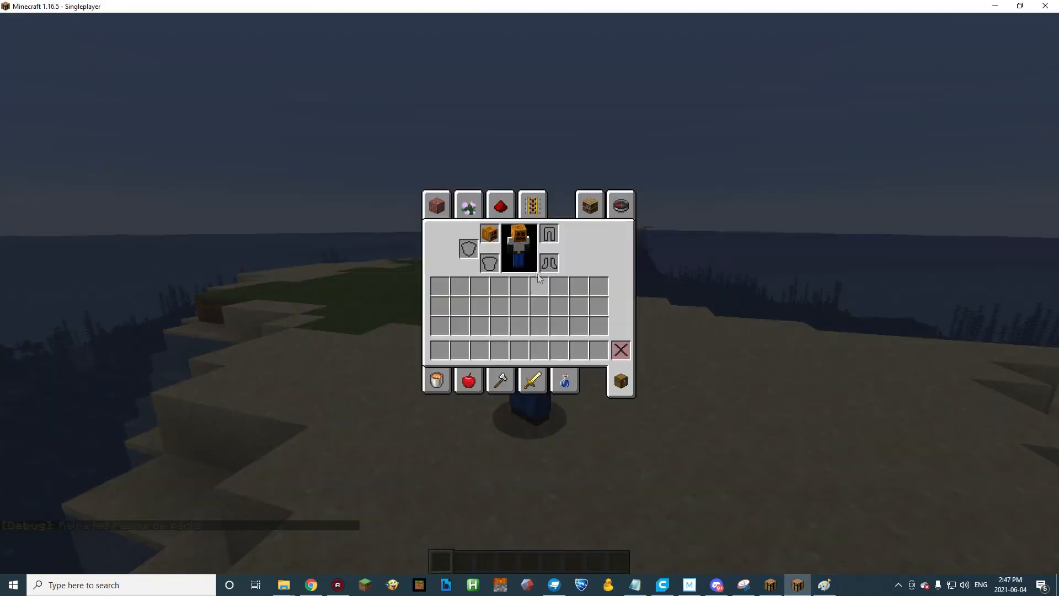
pyautogui.click(489, 234)
pyautogui.click(441, 349)
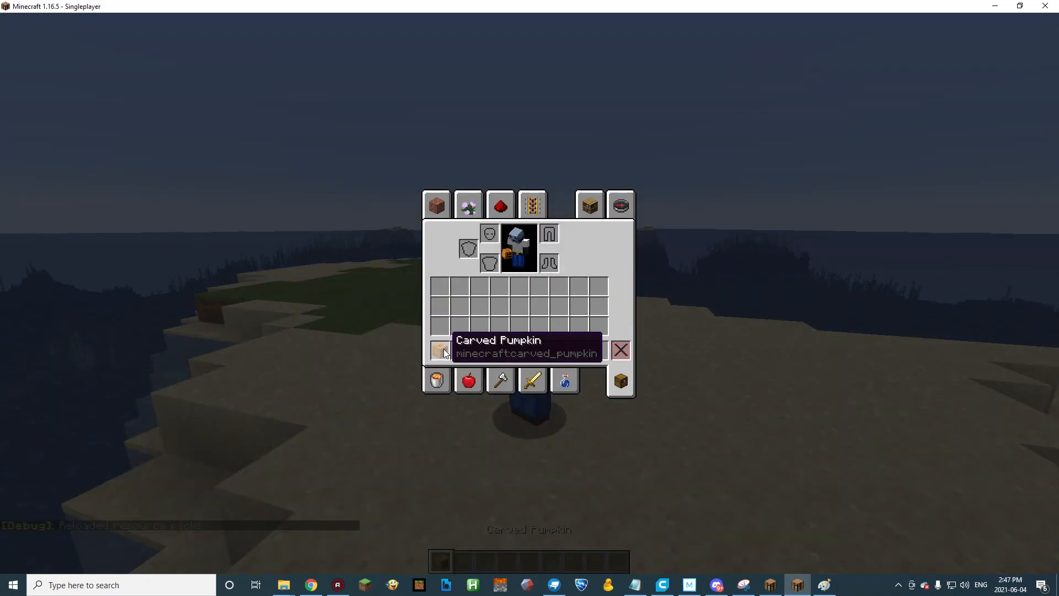
pyautogui.press('e')
pyautogui.press('2')
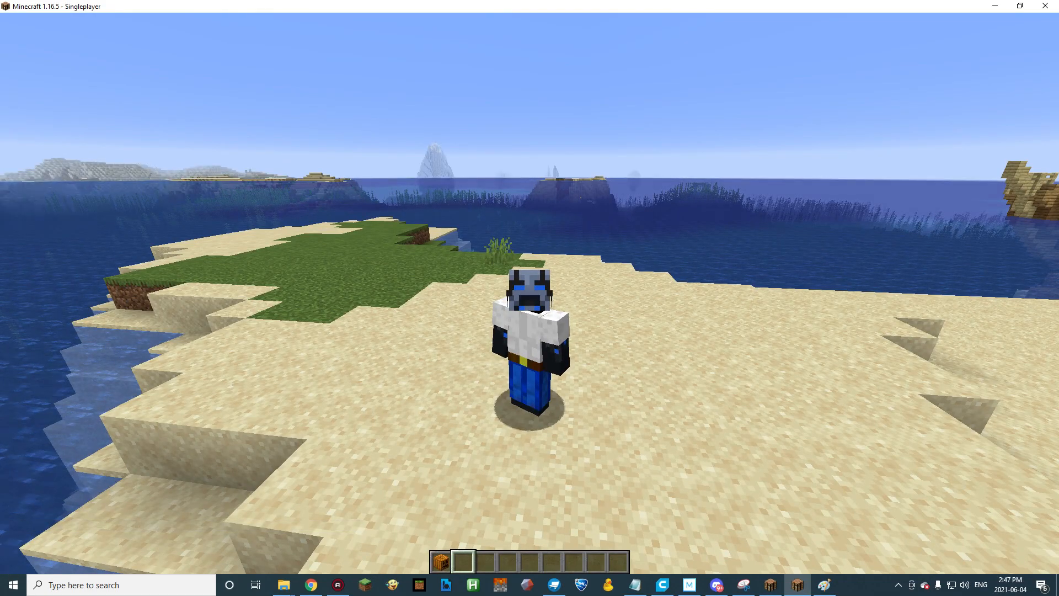
# Run a /give command that gives the player minecraft:carved_pumpkin{CustomModelData:1}.
pyautogui.press('/')
pyautogui.write('give')
pyautogui.press('Tab')
pyautogui.press('Tab')
pyautogui.press('Tab')
pyautogui.press('Tab')
pyautogui.press('Tab')
pyautogui.press('Tab')
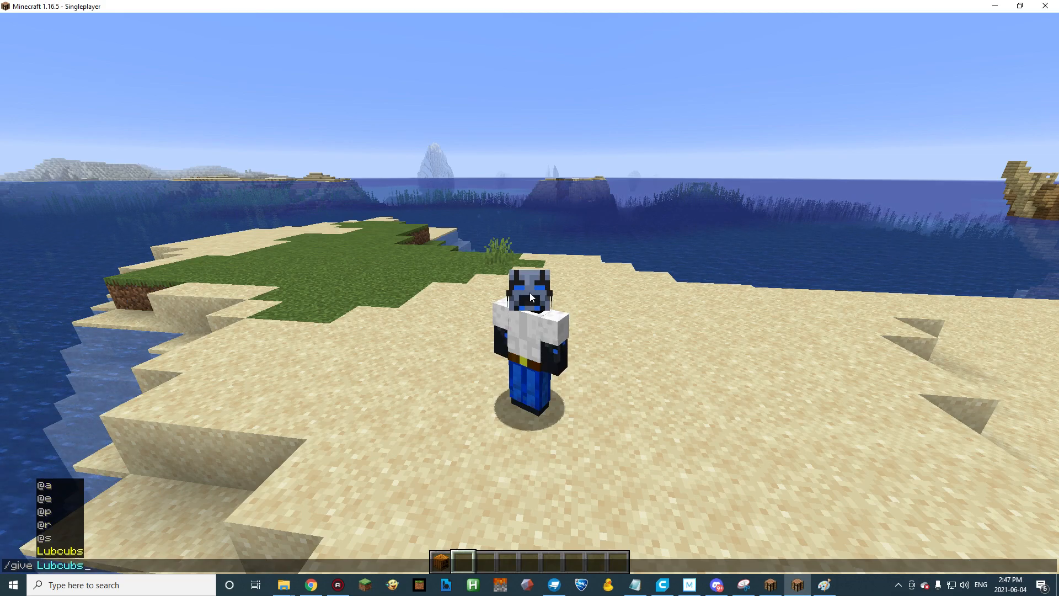
pyautogui.write('carve')
pyautogui.press('Tab')
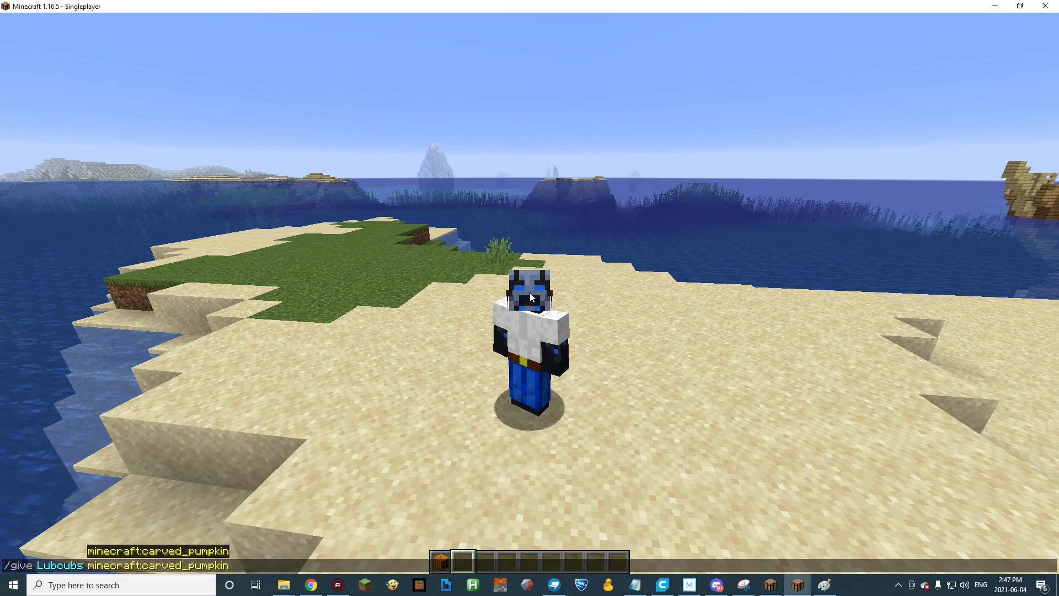
pyautogui.write('{')
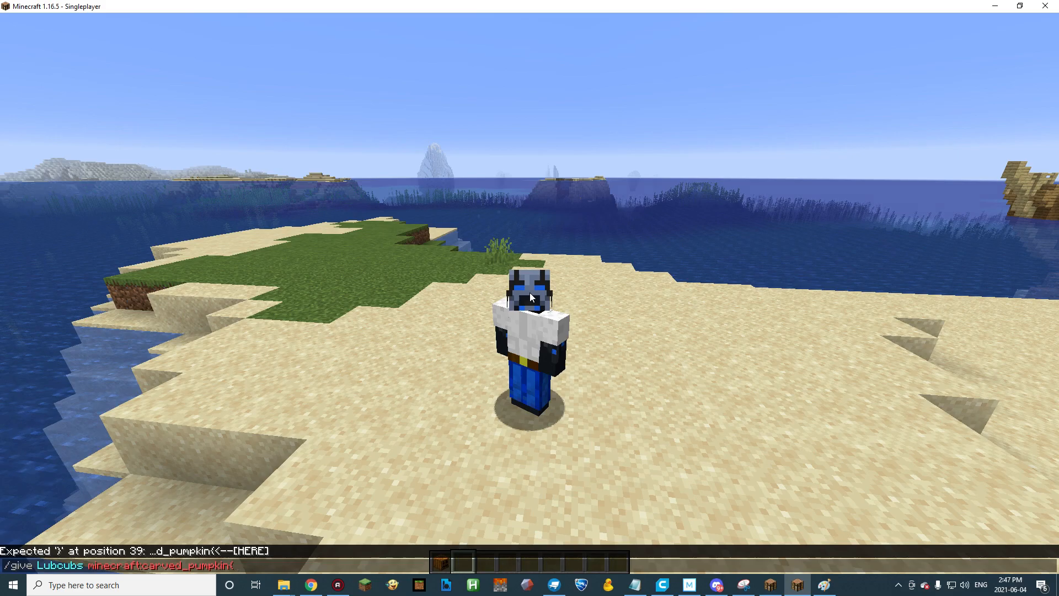
pyautogui.write('CustomModelData')
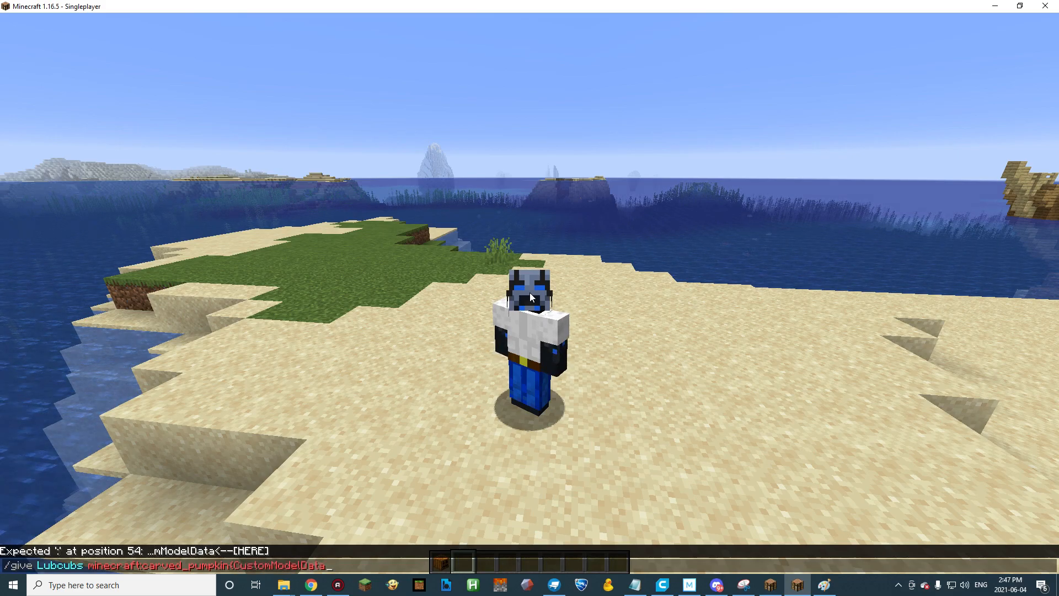
pyautogui.write(':')
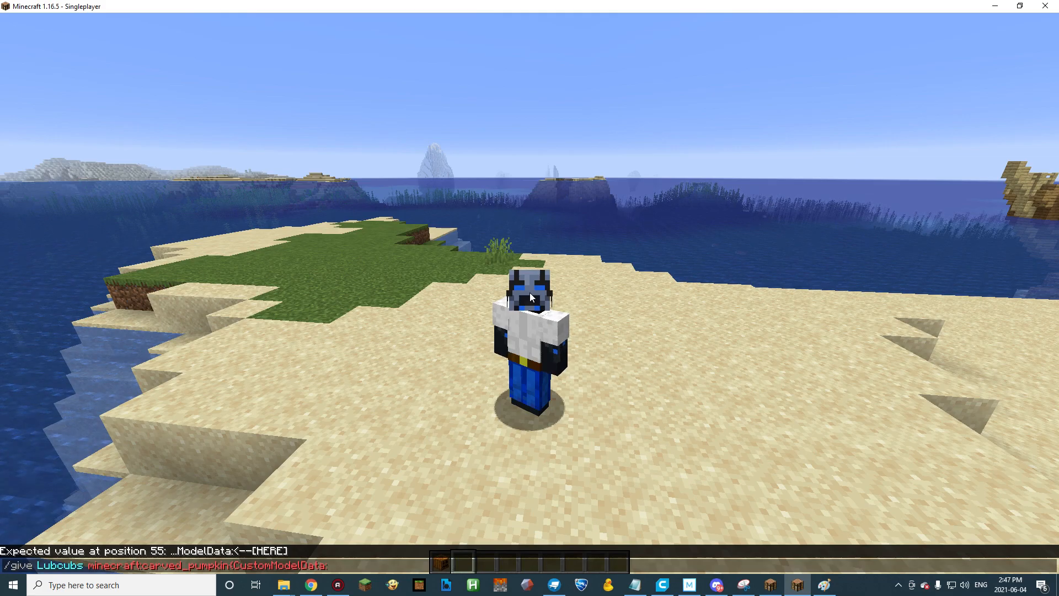
pyautogui.write('1}')
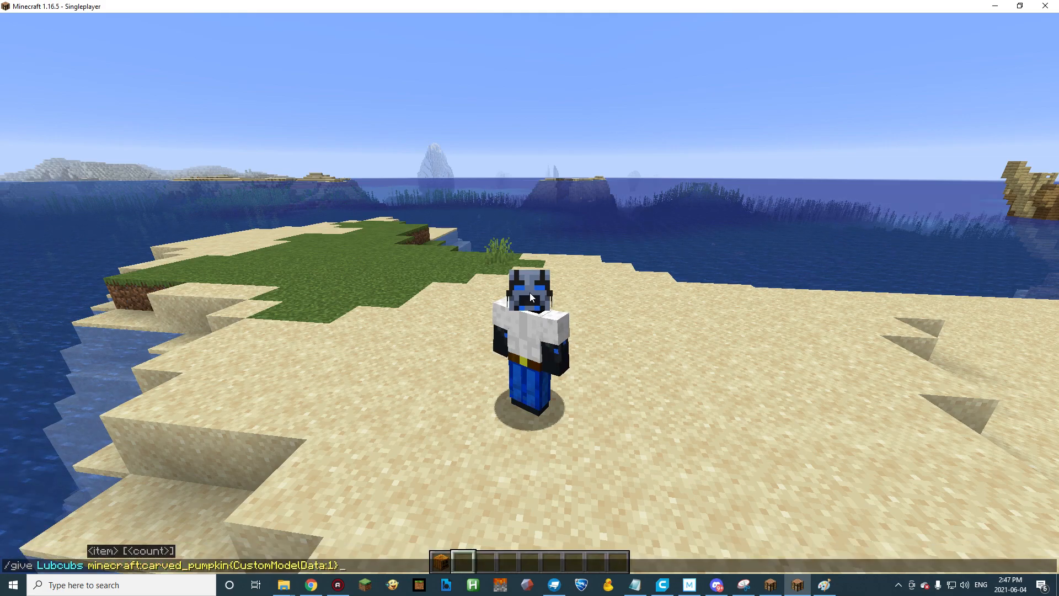
pyautogui.press('Return')
# Reuse the previous give command with CustomModelData set to 2 to get the red_hat item.
pyautogui.press('t')
pyautogui.press('Up')
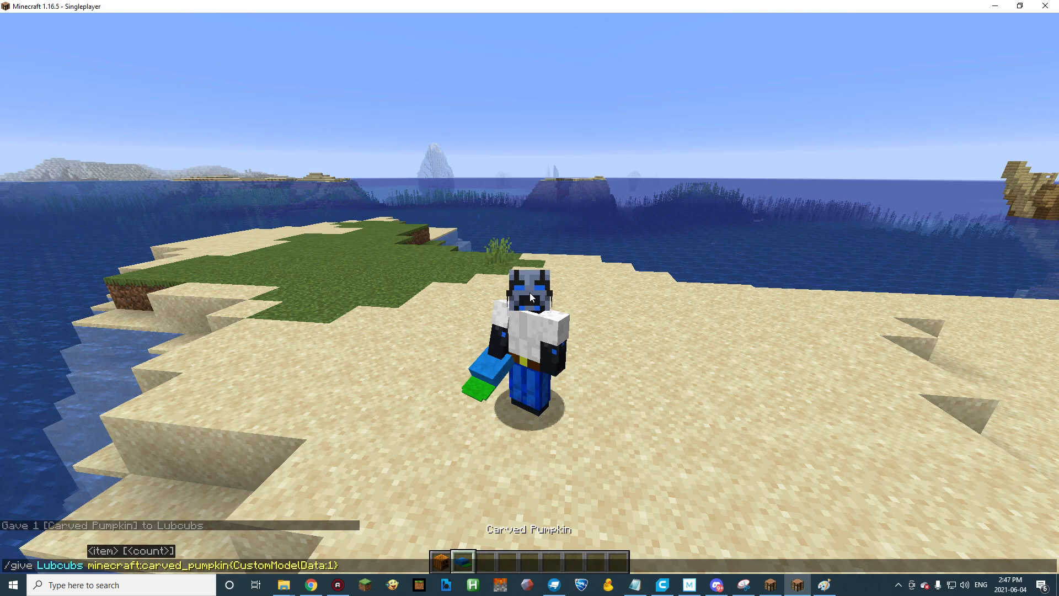
pyautogui.press('BackSpace')
pyautogui.press('BackSpace')
pyautogui.write('2}')
pyautogui.press('Return')
# Repeat the give command with CustomModelData set to 3 to get the member hat item.
pyautogui.press('t')
pyautogui.press('Up')
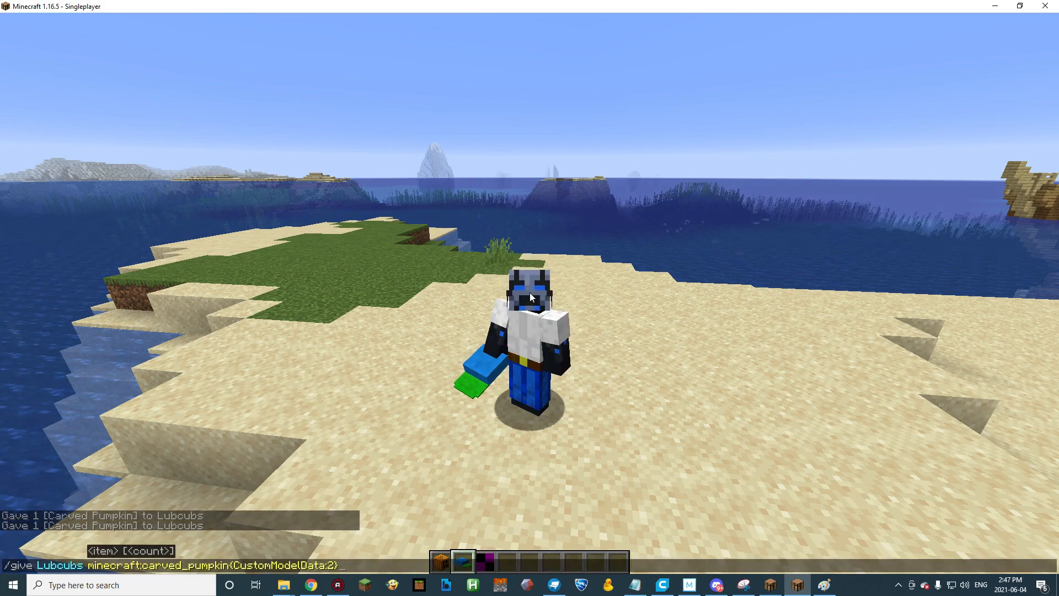
pyautogui.press('BackSpace')
pyautogui.press('BackSpace')
pyautogui.write('3}')
pyautogui.press('Return')
# View the given hats in the character's hand and equip the blue hat on the head.
pyautogui.scroll(-2, 529, 298)
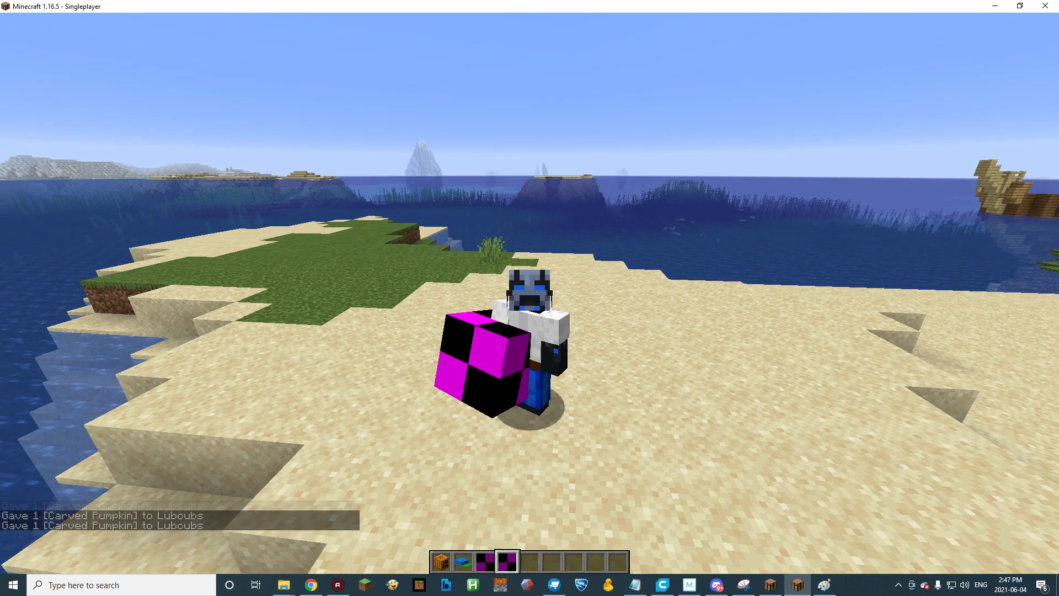
pyautogui.scroll(2, 529, 298)
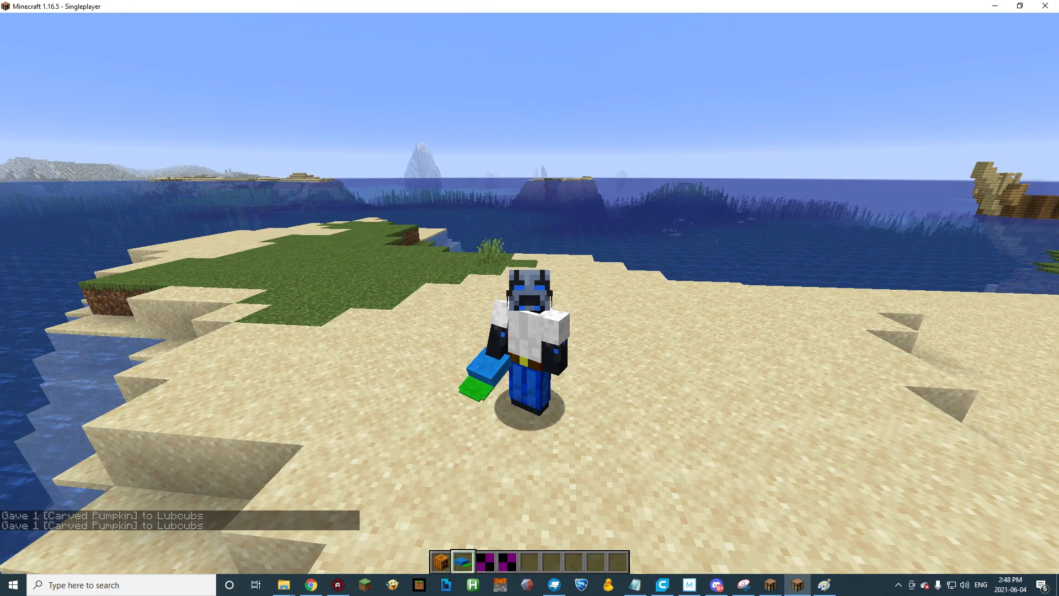
pyautogui.press('e')
pyautogui.keyDown('shift'); pyautogui.click(458, 353); pyautogui.keyUp('shift')
pyautogui.press('e')
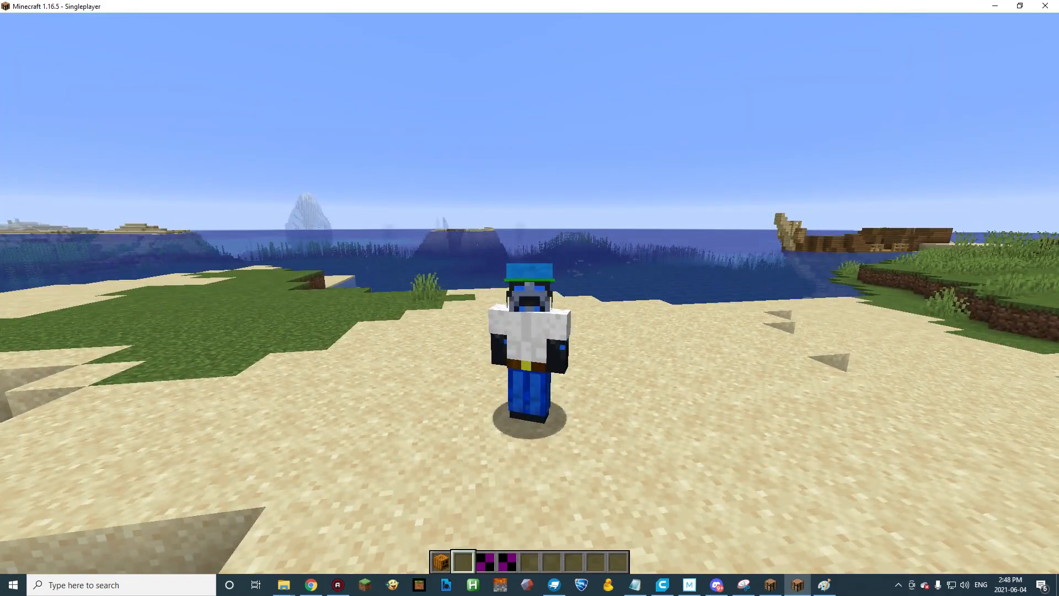
# Switch to File Explorer and open red_hat from the hats folder in Visual Studio Code.
pyautogui.press('e')
pyautogui.click(284, 585)
pyautogui.click(562, 193)
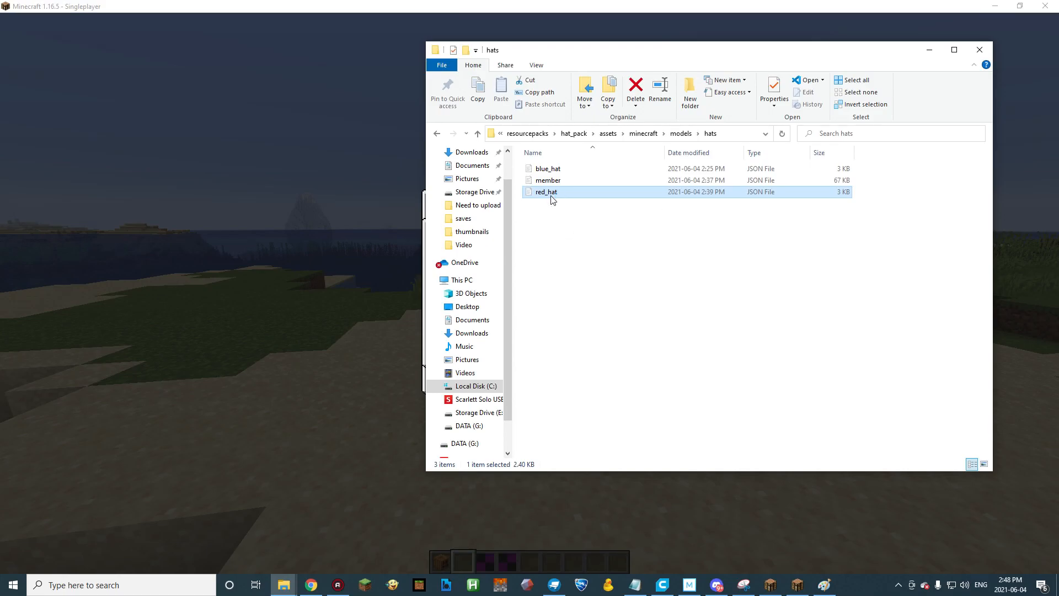
pyautogui.doubleClick(551, 193)
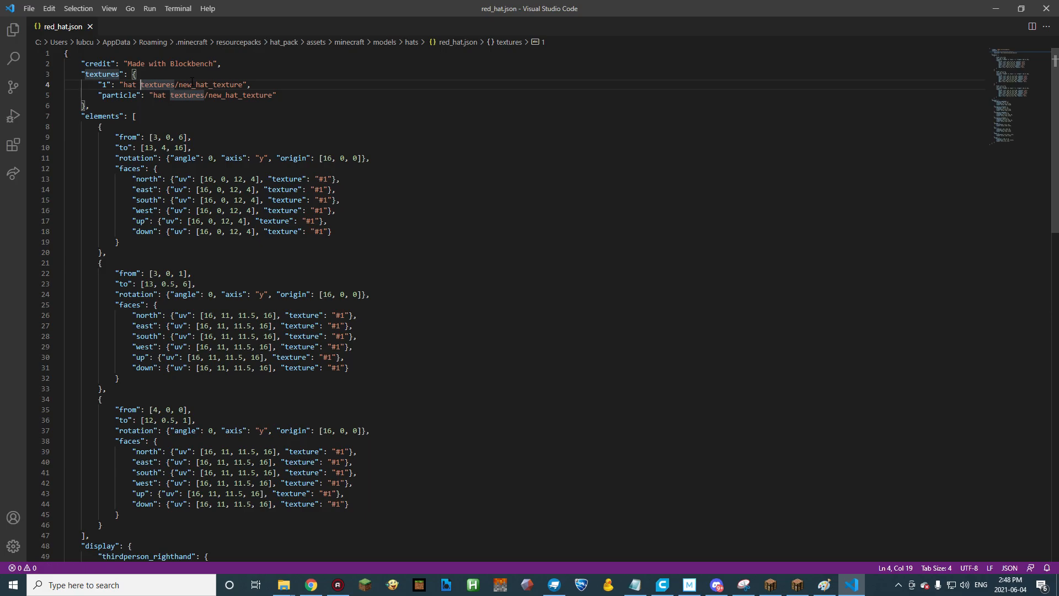
# Change both texture paths in red_hat.json to hat_textures/new_hat_texture, then save and close the file.
pyautogui.press('BackSpace')
pyautogui.write('_')
pyautogui.press('Down')
pyautogui.press('Right')
pyautogui.press('Right')
pyautogui.press('Delete')
pyautogui.write('_')
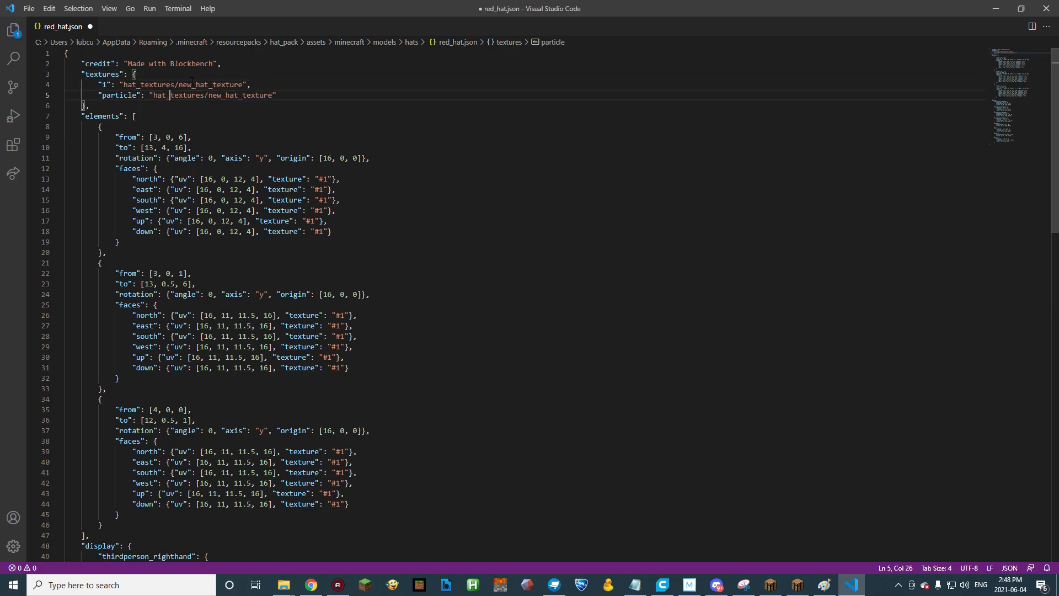
pyautogui.hotkey('ctrl', 's')
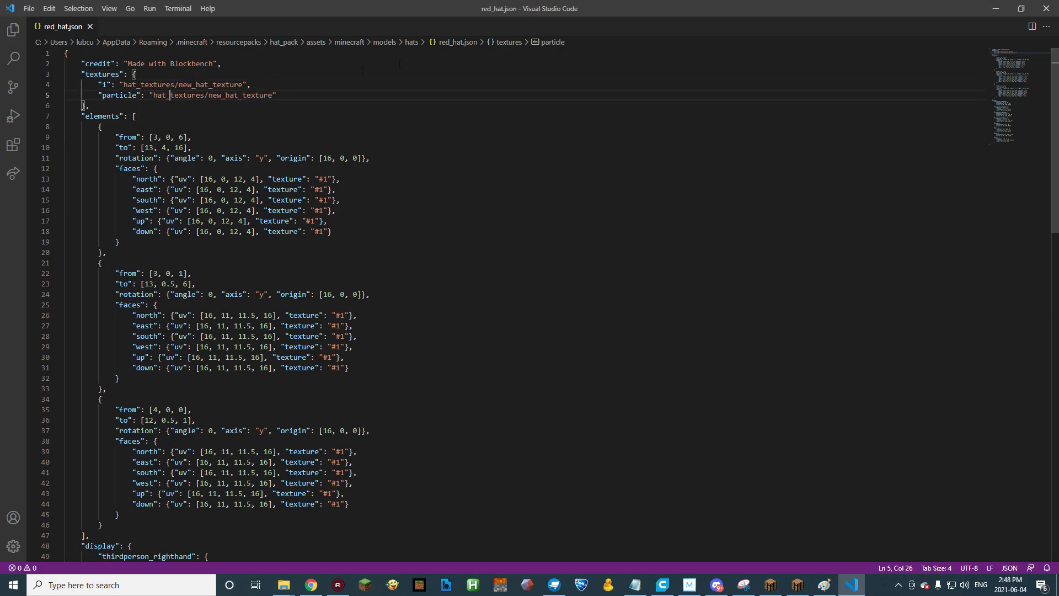
pyautogui.click(1046, 9)
# Open member from the hats folder, replace the space in both texture folder paths with an underscore, then save and close it.
pyautogui.doubleClick(577, 180)
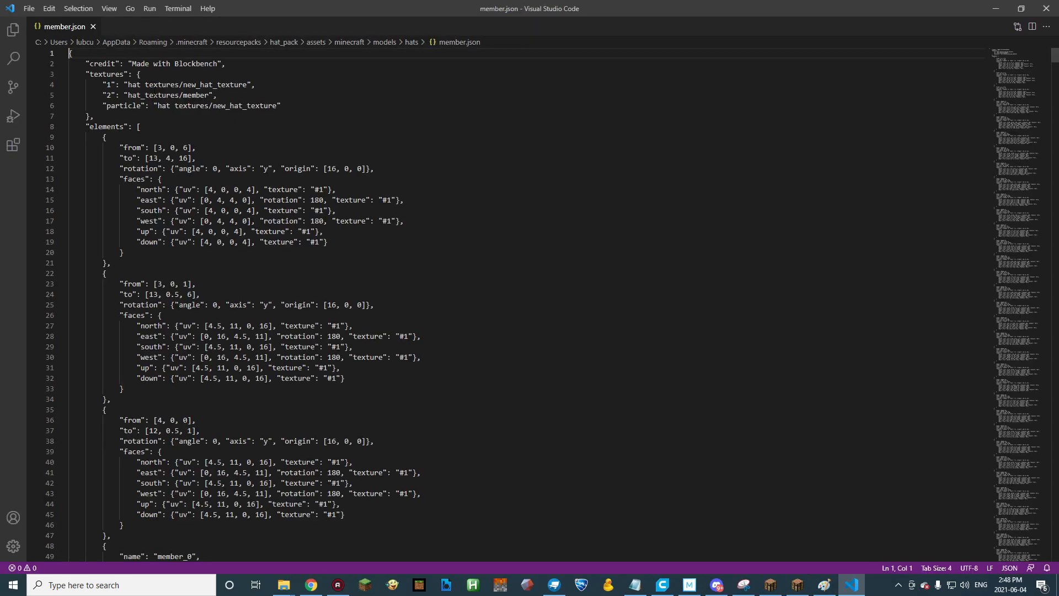
pyautogui.click(140, 86)
pyautogui.press('Delete')
pyautogui.write('_textures/new_hat_texture",')
pyautogui.click(171, 106)
pyautogui.press('Delete')
pyautogui.write('_hat_texture"')
pyautogui.hotkey('ctrl', 's')
pyautogui.click(1046, 8)
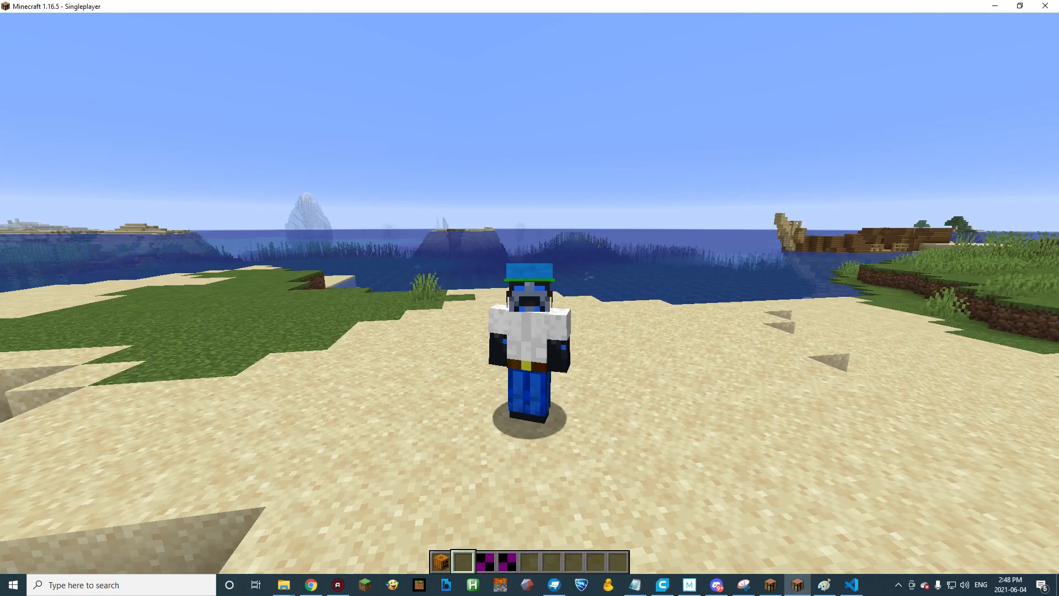
# Reload Minecraft's resource packs and hold the hat in the third hotbar slot.
pyautogui.hotkey('F3', 't')
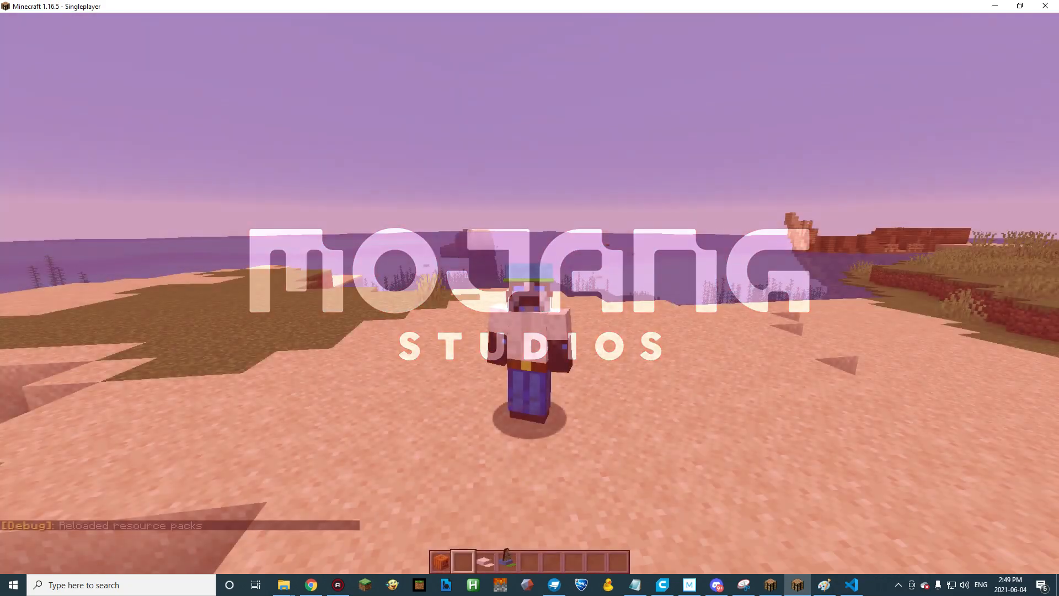
pyautogui.press('3')
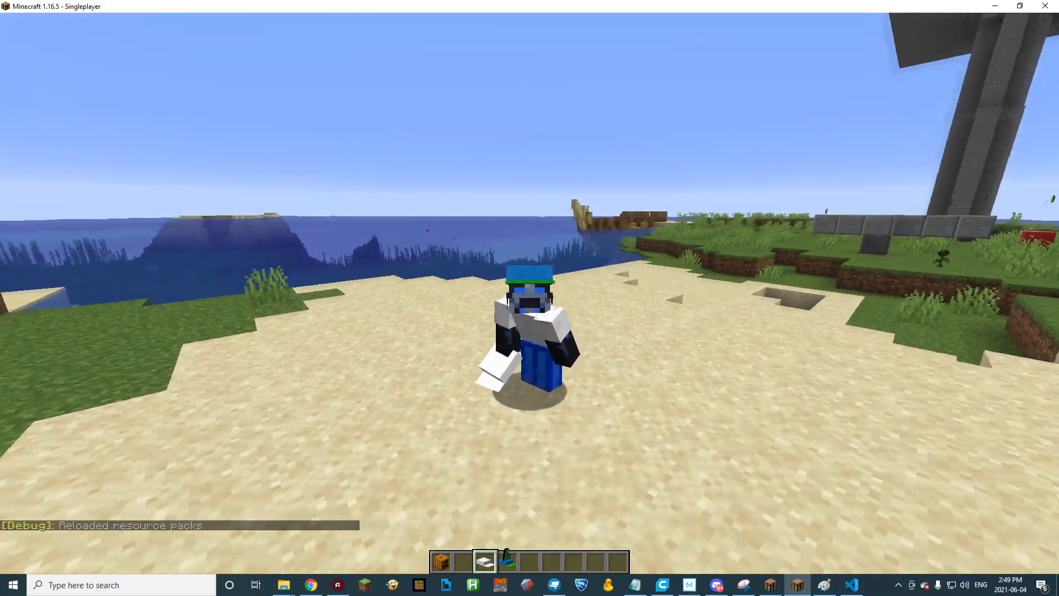
# Switch to Blockbench and load the red_hat model there from the hats folder.
pyautogui.press('e')
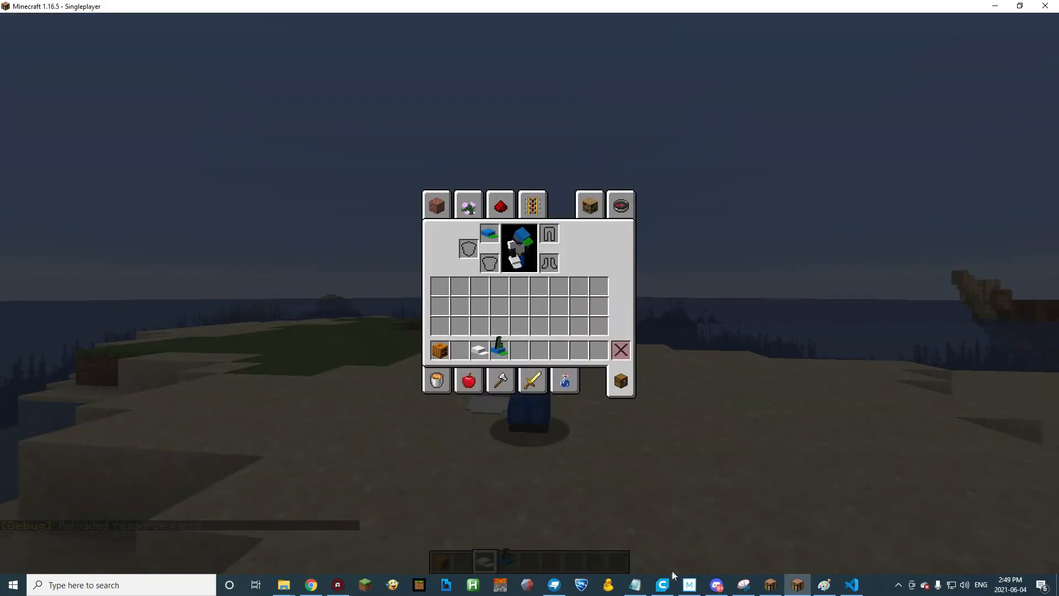
pyautogui.click(554, 584)
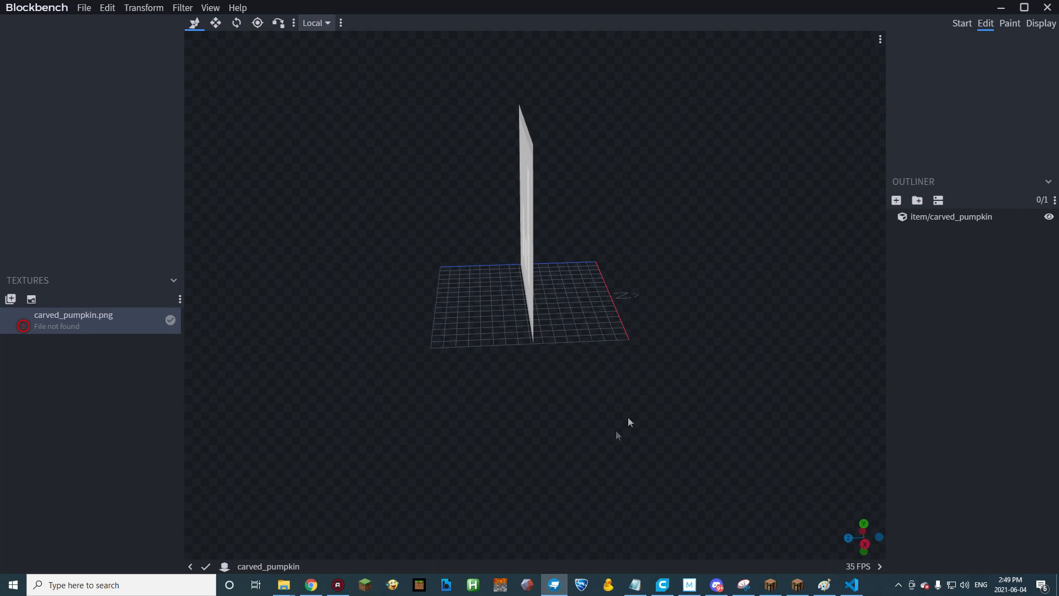
pyautogui.click(283, 584)
pyautogui.moveTo(546, 192); pyautogui.dragTo(324, 250)
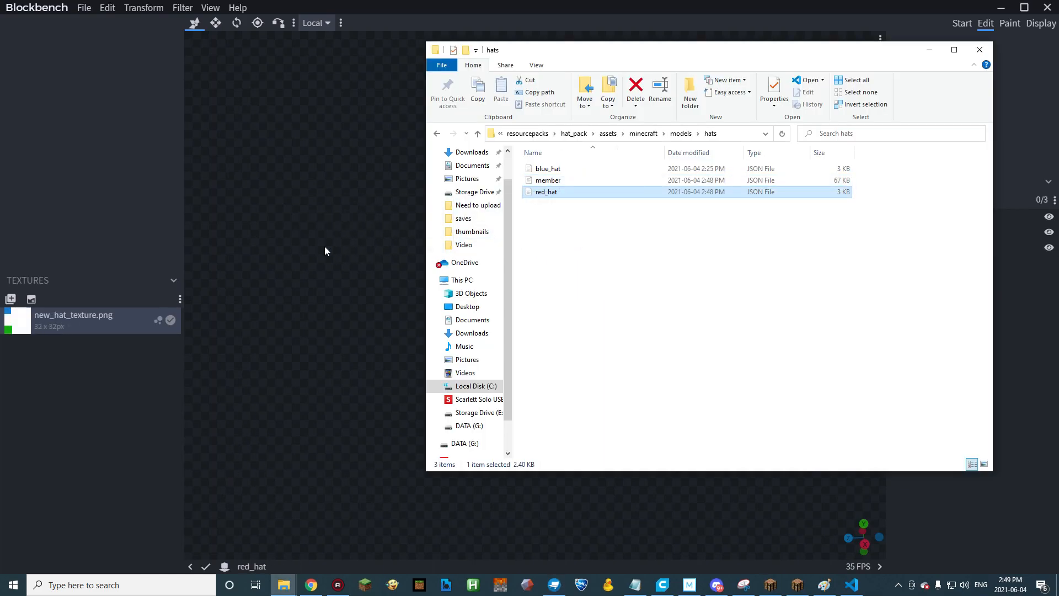
pyautogui.click(233, 335)
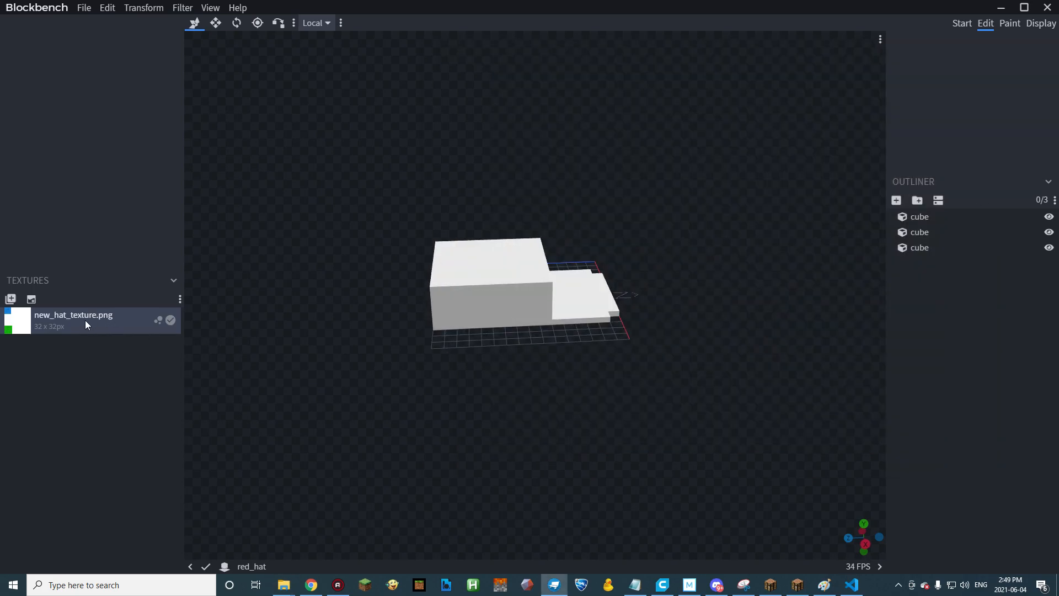
# Fill the hat's crown with red #f02722 and its brim with pink #f022cb using the Paint Bucket in Paint mode.
pyautogui.moveTo(673, 366); pyautogui.dragTo(501, 278)
pyautogui.click(501, 278)
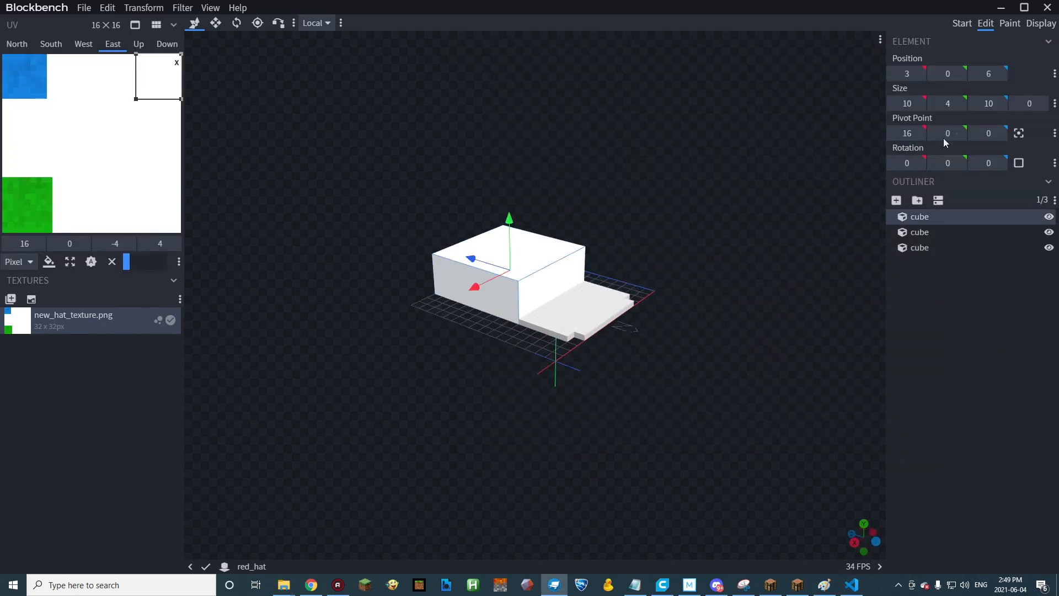
pyautogui.click(1013, 24)
pyautogui.click(951, 71)
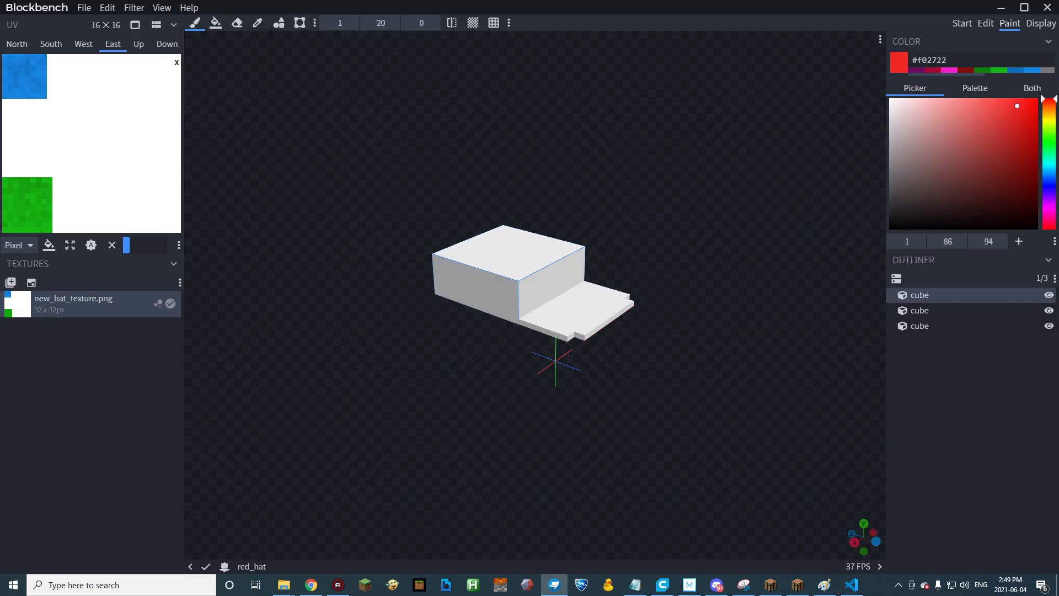
pyautogui.click(215, 23)
pyautogui.click(499, 259)
pyautogui.click(951, 71)
pyautogui.click(581, 307)
pyautogui.moveTo(701, 190); pyautogui.dragTo(673, 182)
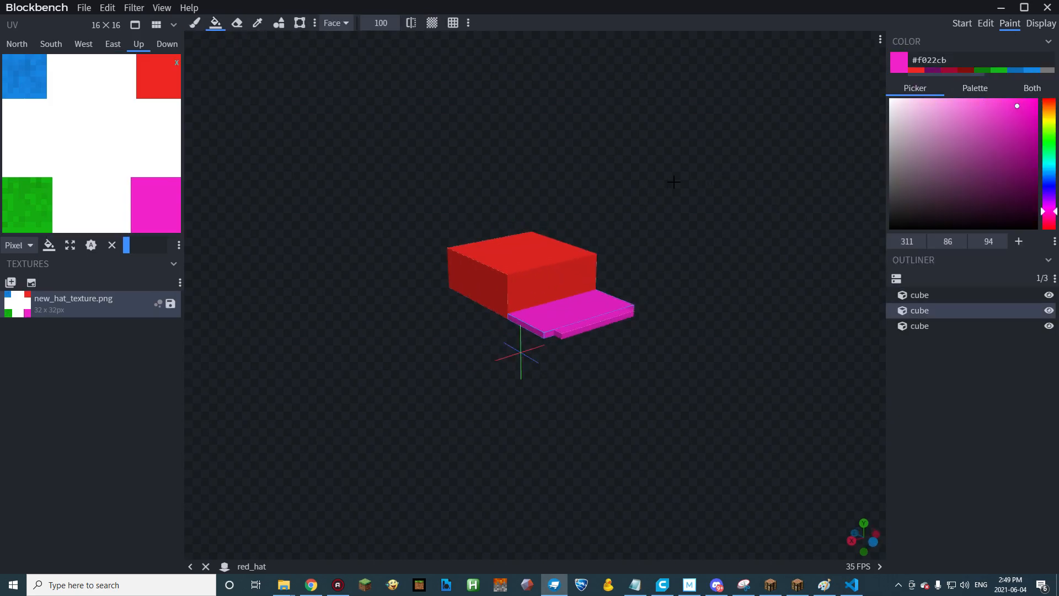
# Save the repainted red_hat, return to Minecraft and reload the resource packs.
pyautogui.click(90, 8)
pyautogui.click(351, 157)
pyautogui.click(798, 585)
pyautogui.press('e')
pyautogui.hotkey('F3', 't')
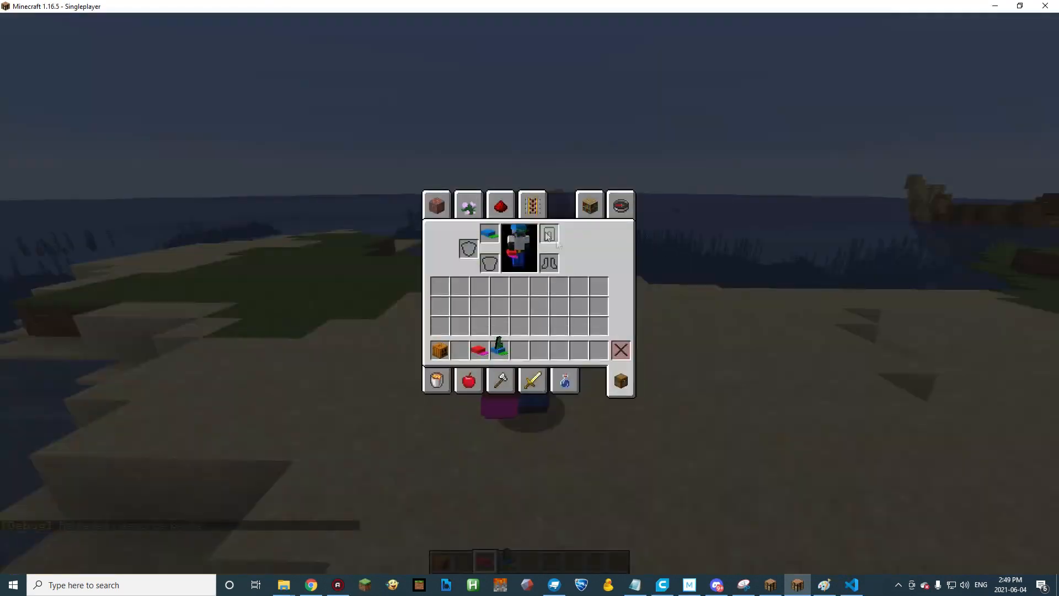
# Take off the blue hat, then try on the red hat and the member hat from the hotbar.
pyautogui.keyDown('shift'); pyautogui.click(493, 235); pyautogui.keyUp('shift')
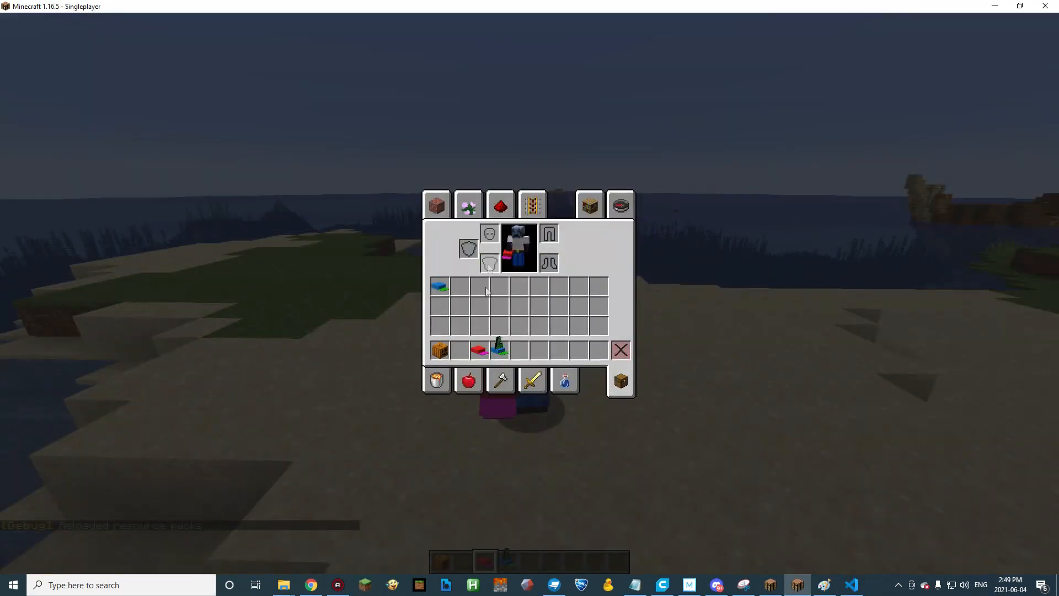
pyautogui.keyDown('shift'); pyautogui.click(482, 349); pyautogui.keyUp('shift')
pyautogui.keyDown('shift'); pyautogui.click(491, 235); pyautogui.keyUp('shift')
pyautogui.keyDown('shift'); pyautogui.click(495, 346); pyautogui.keyUp('shift')
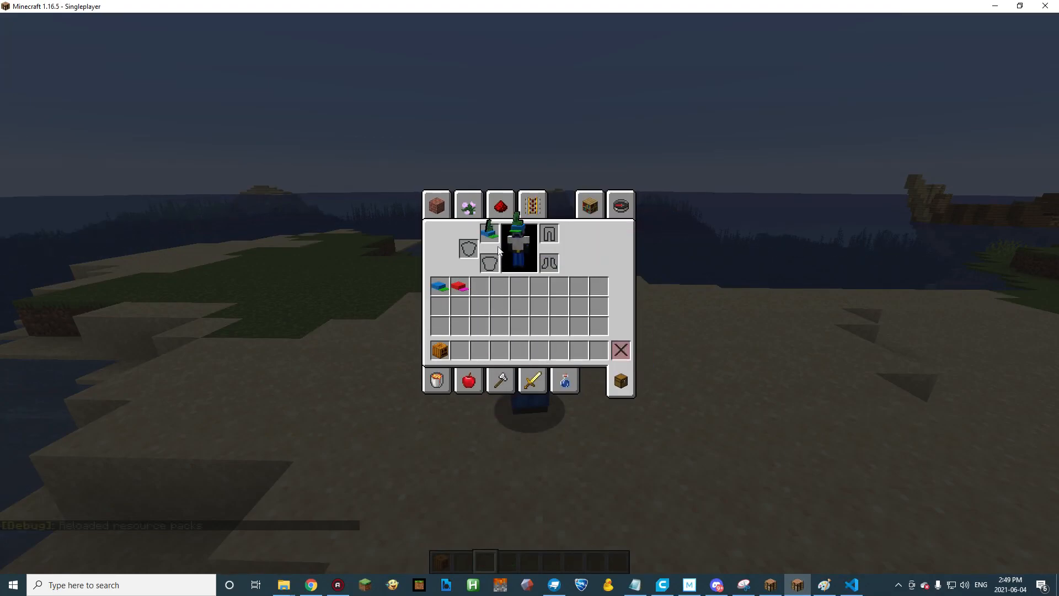
# Take off the member hat and move the blue, red and member hats out of the inventory grid.
pyautogui.keyDown('shift'); pyautogui.click(489, 234); pyautogui.keyUp('shift')
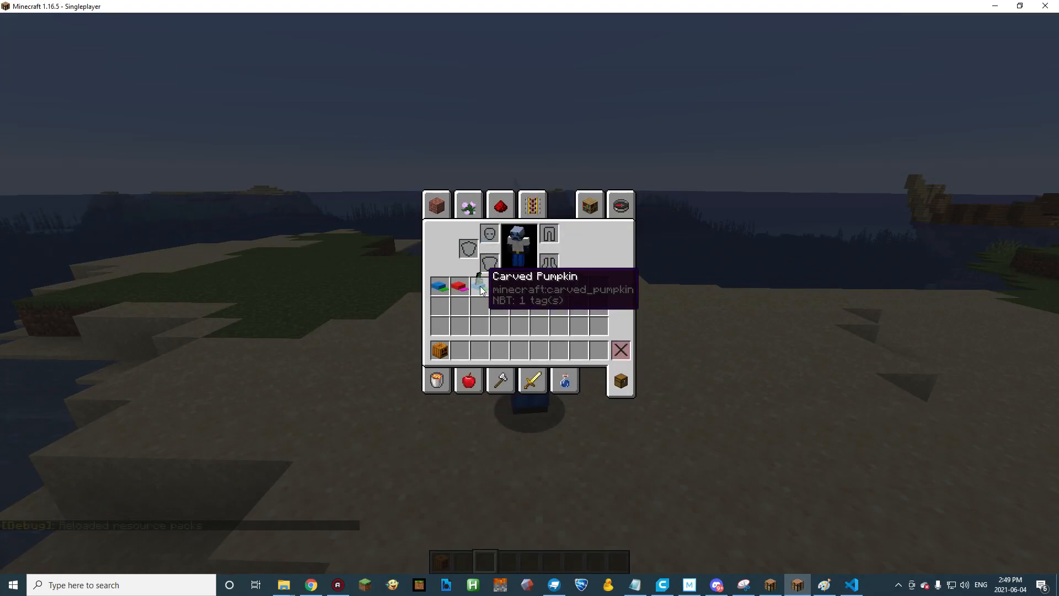
pyautogui.keyDown('shift'); pyautogui.click(439, 285); pyautogui.keyUp('shift')
pyautogui.keyDown('shift'); pyautogui.click(459, 286); pyautogui.keyUp('shift')
pyautogui.keyDown('shift'); pyautogui.click(479, 287); pyautogui.keyUp('shift')
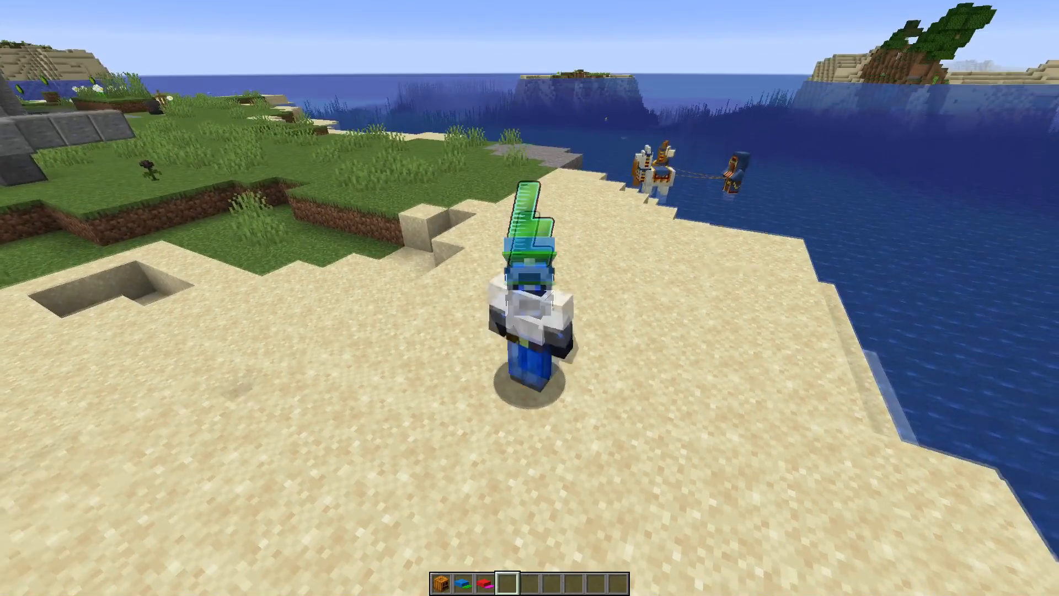
# Check how the member hat sits on the character while crouching and from different view heights.
pyautogui.press('shift')
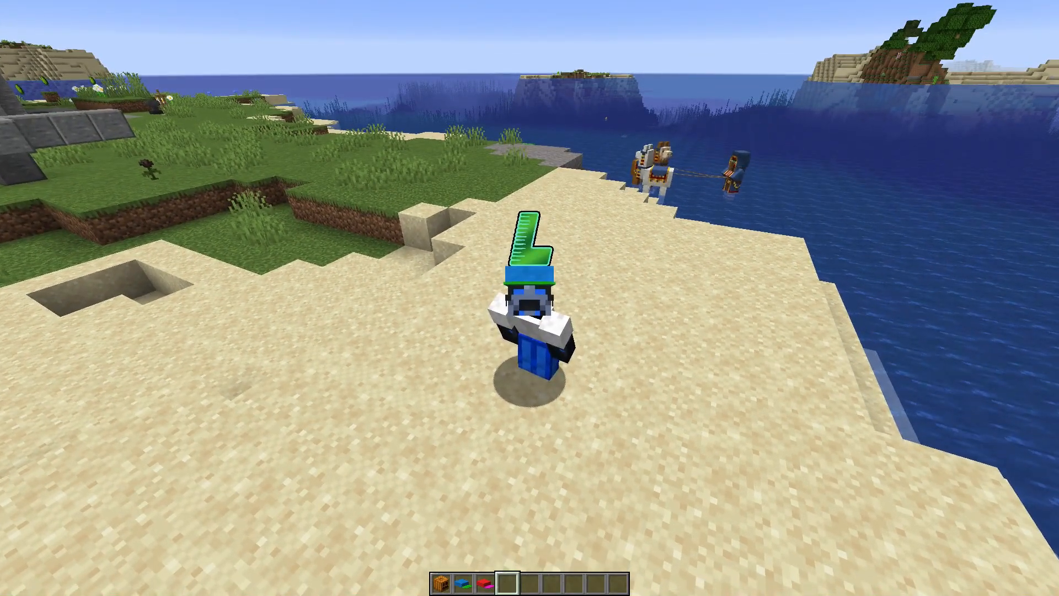
pyautogui.press('shift')
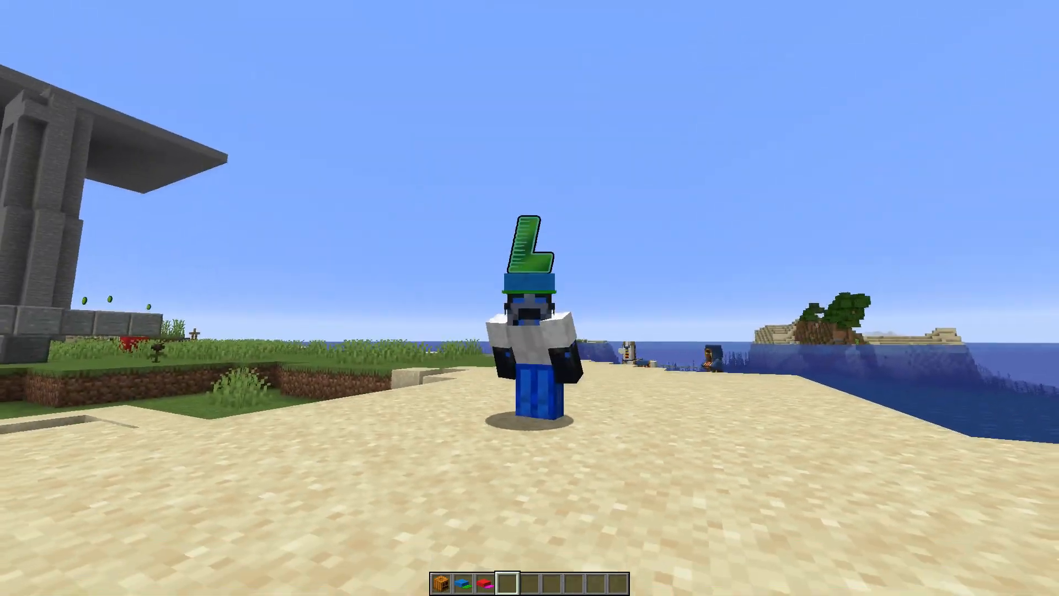
pyautogui.press('shift')
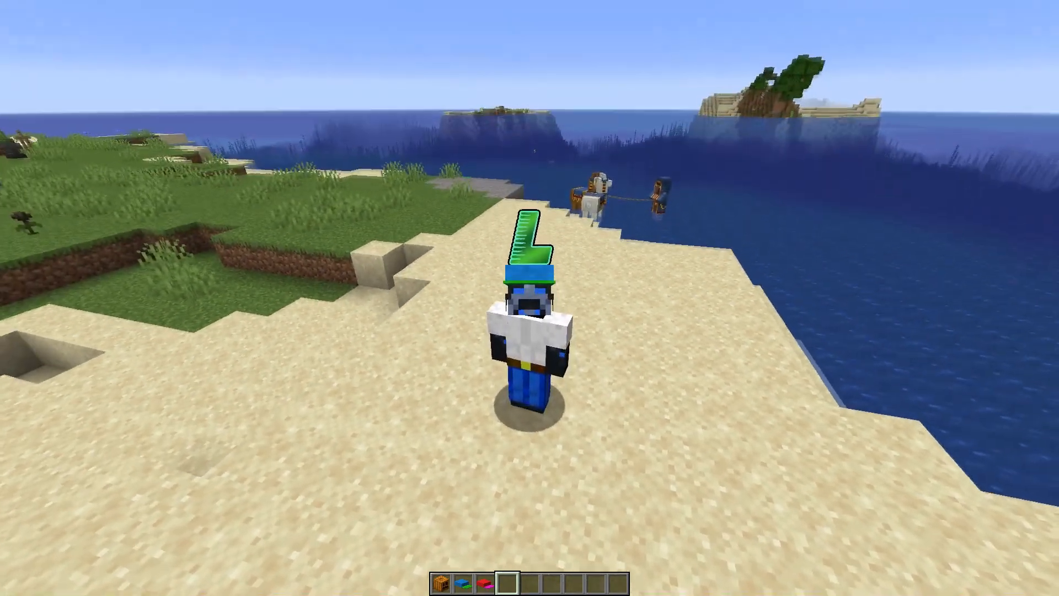
pyautogui.press('t')
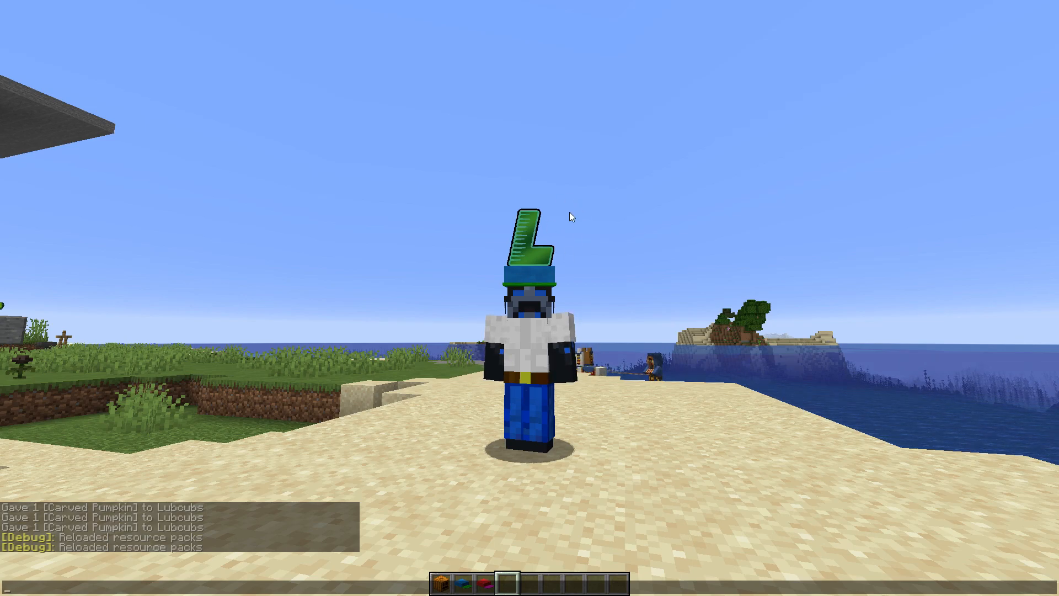
pyautogui.press('Escape')
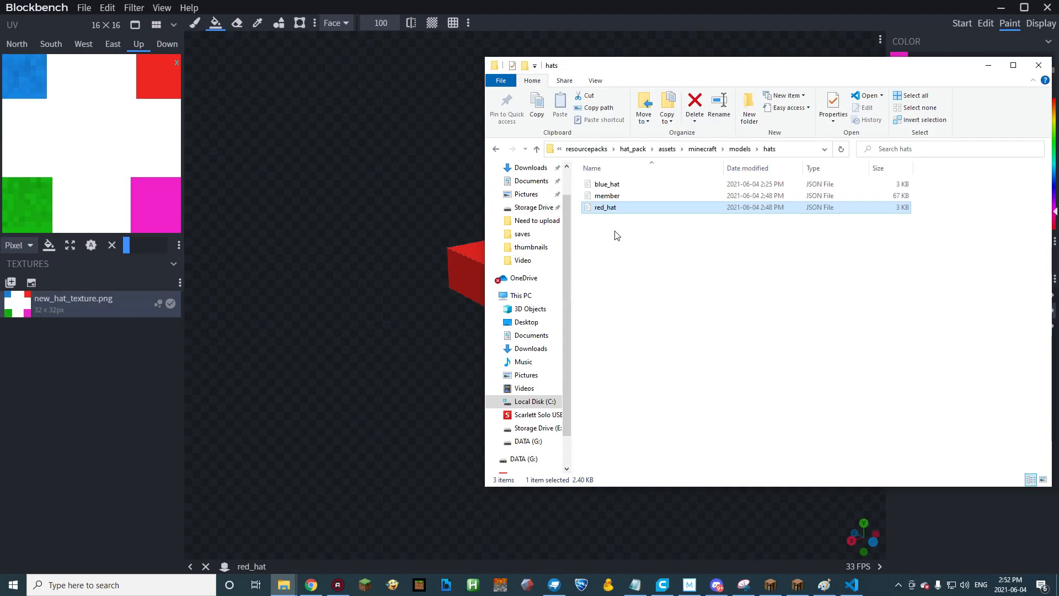
# Open the member model from the hats folder in Blockbench.
pyautogui.moveTo(609, 207); pyautogui.dragTo(404, 253)
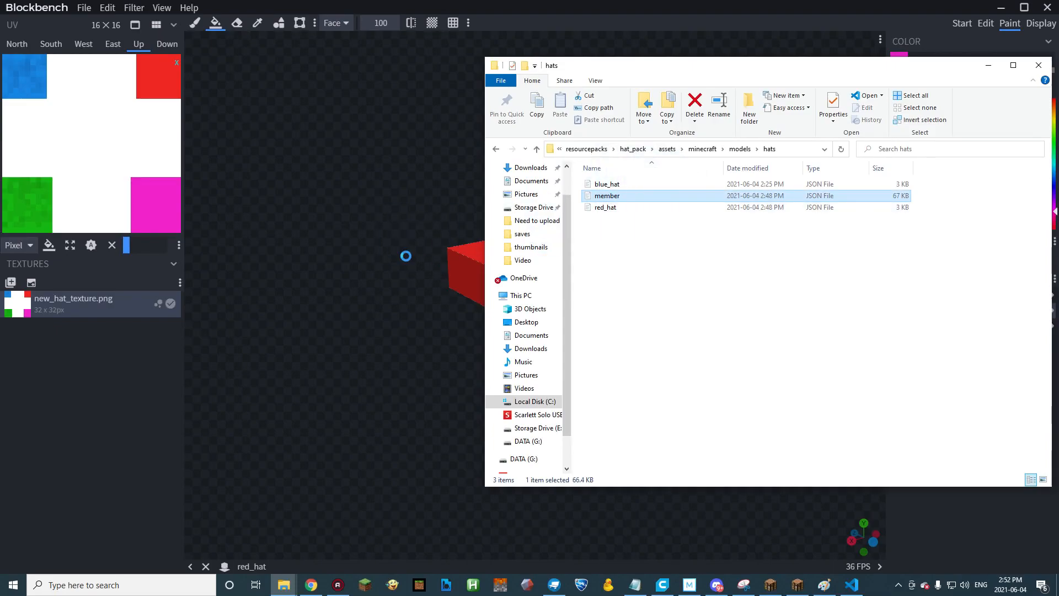
pyautogui.click(556, 292)
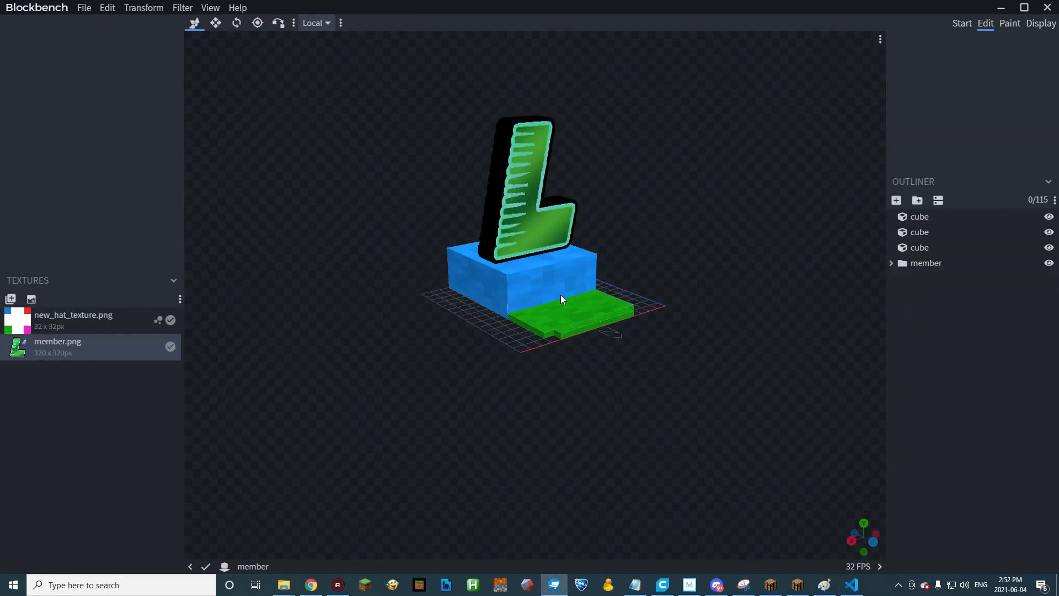
pyautogui.moveTo(632, 253); pyautogui.dragTo(605, 246)
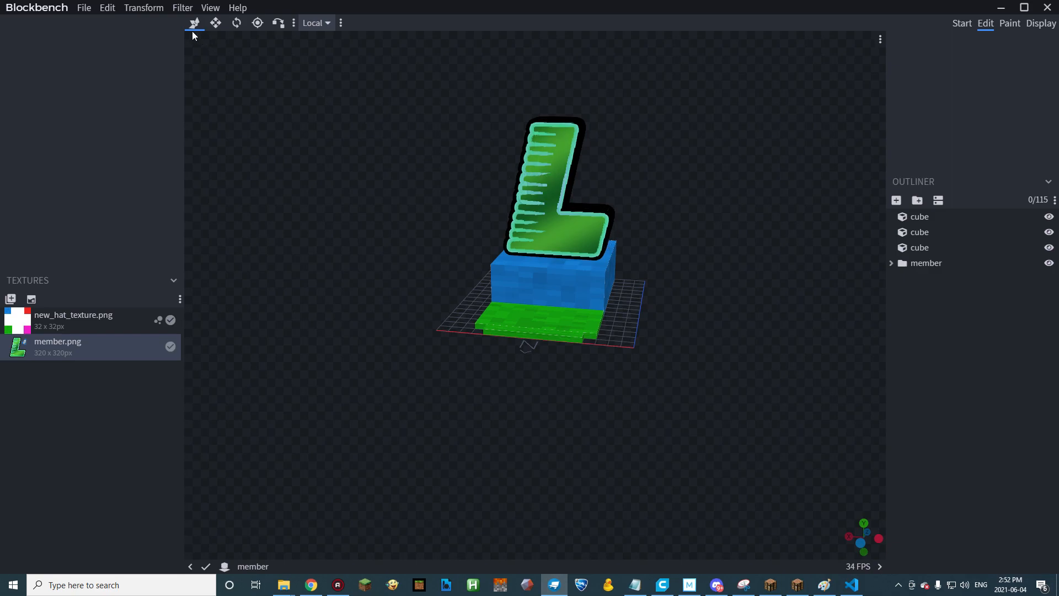
# Add the rocket model from new_server_pack's hats/rocket folder to the member model and move it along X to position -5.
pyautogui.click(82, 9)
pyautogui.moveTo(123, 166)
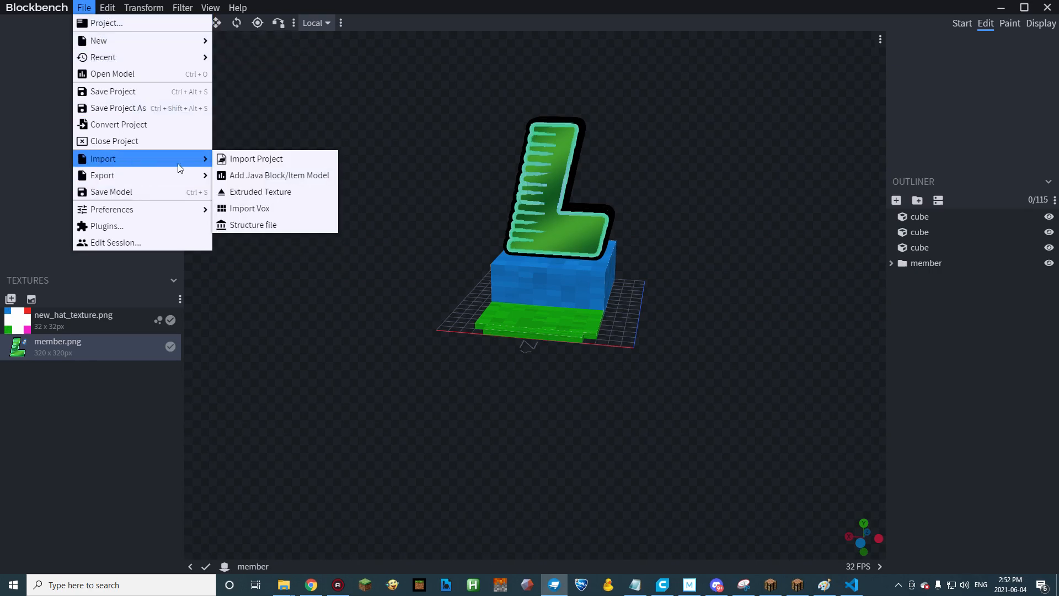
pyautogui.click(299, 175)
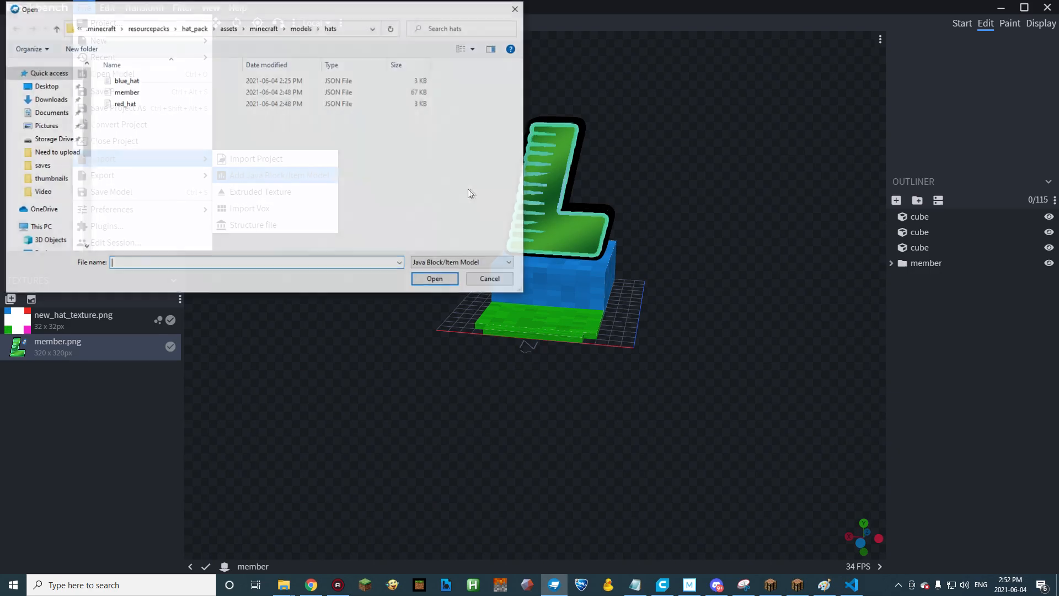
pyautogui.moveTo(325, 14); pyautogui.dragTo(573, 57)
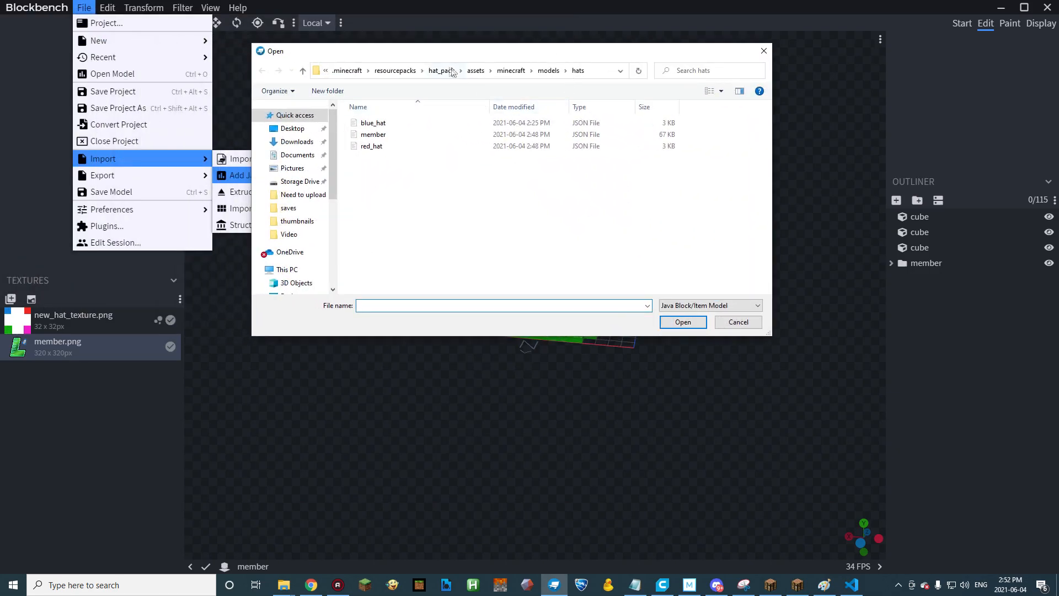
pyautogui.click(401, 70)
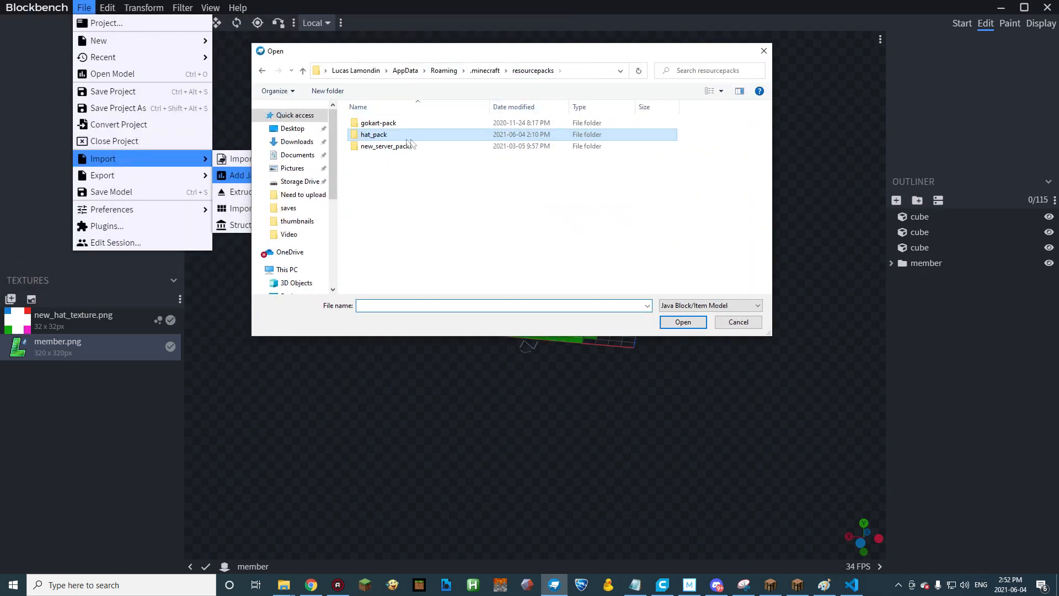
pyautogui.doubleClick(386, 145)
pyautogui.doubleClick(385, 124)
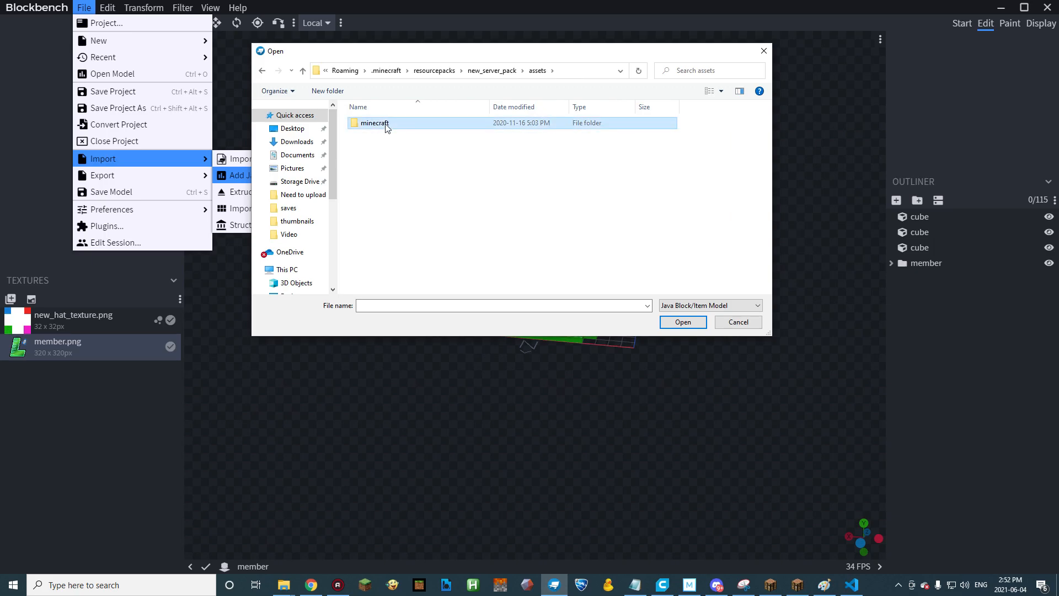
pyautogui.doubleClick(386, 125)
pyautogui.doubleClick(387, 135)
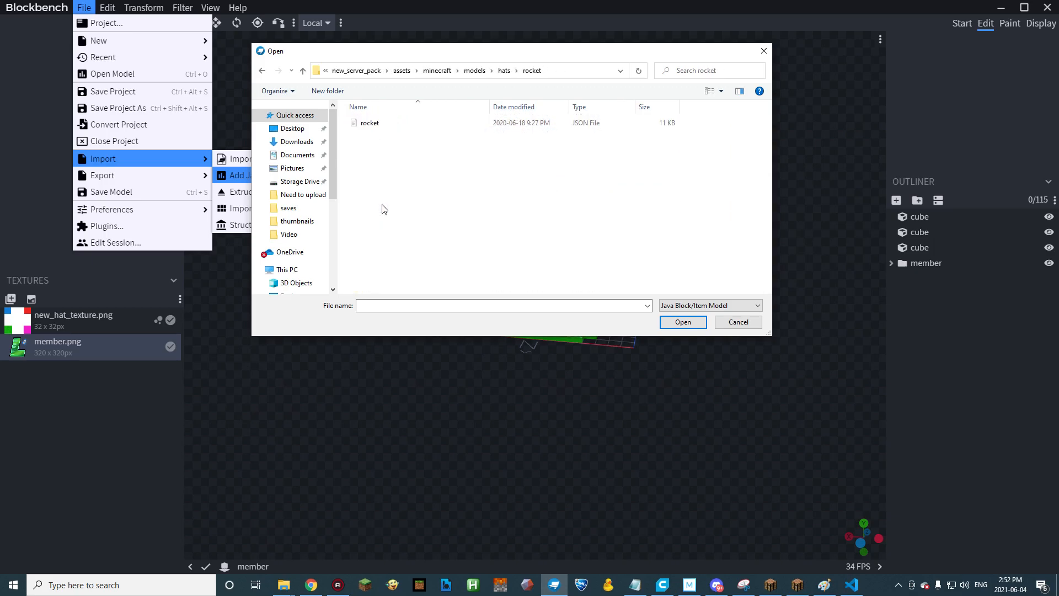
pyautogui.doubleClick(379, 118)
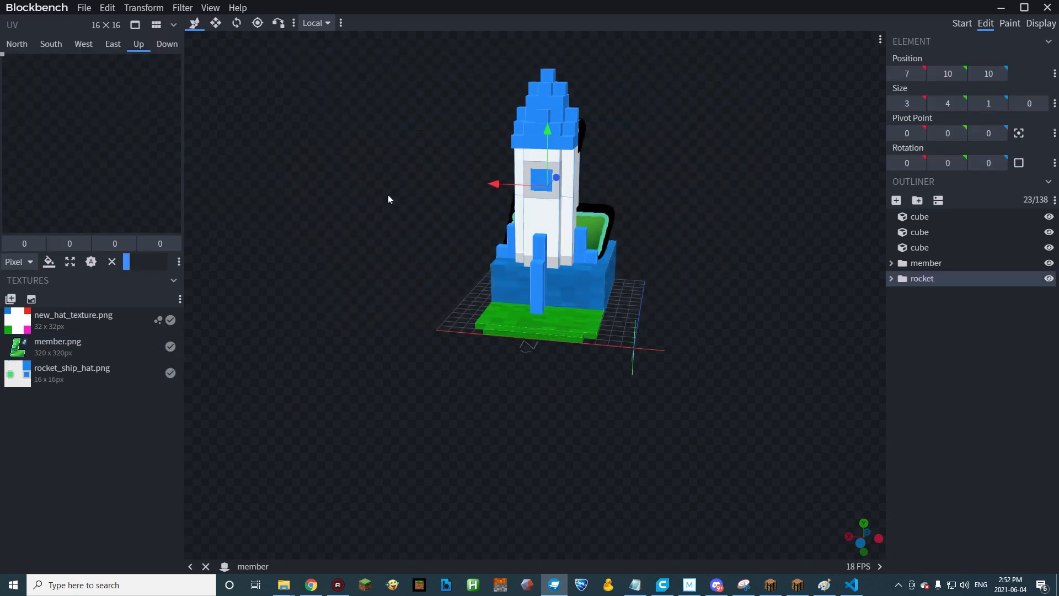
pyautogui.moveTo(388, 195); pyautogui.dragTo(640, 189)
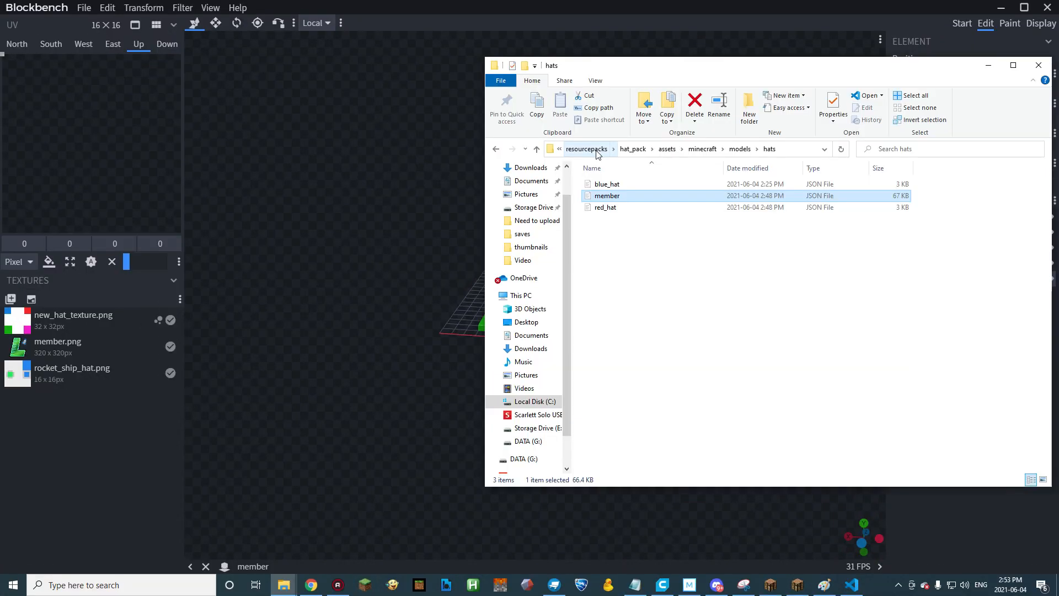
# Copy the rocket_ship_hat texture from new_server_pack's textures/hats/rocket folder in File Explorer.
pyautogui.click(596, 150)
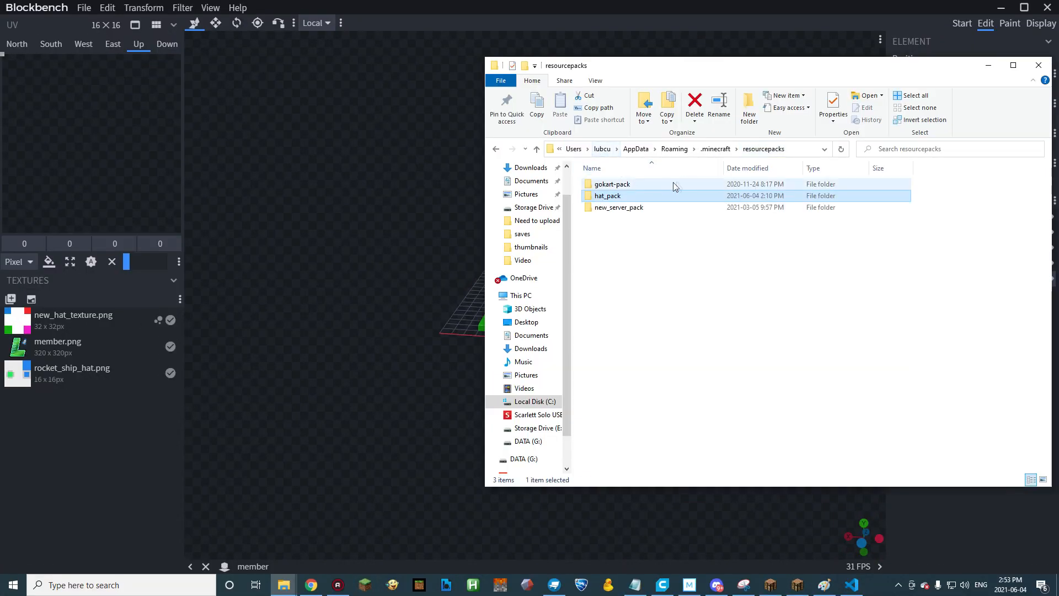
pyautogui.doubleClick(625, 208)
pyautogui.doubleClick(604, 185)
pyautogui.doubleClick(606, 184)
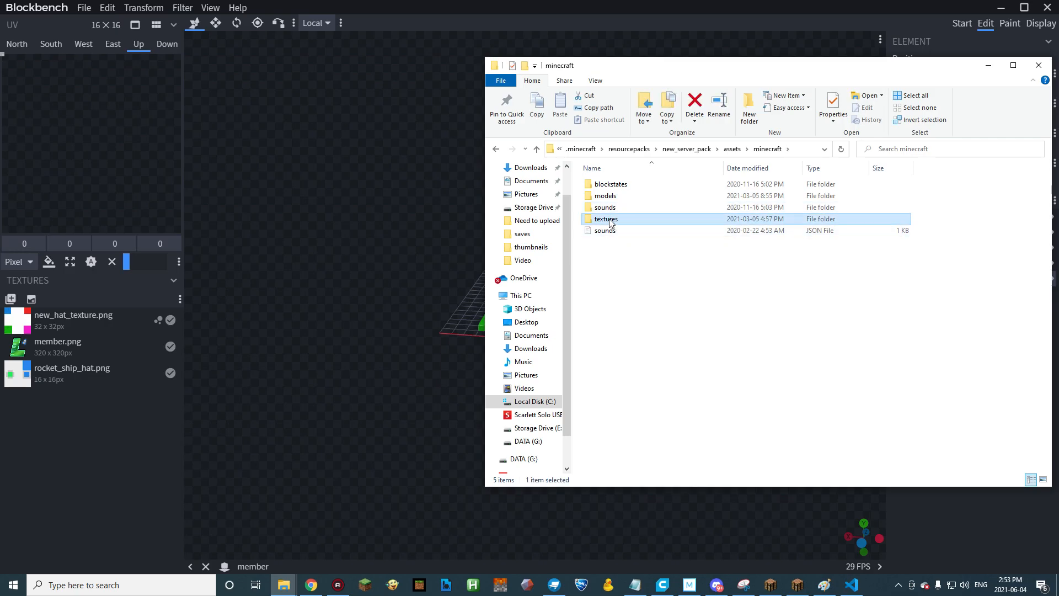
pyautogui.doubleClick(606, 218)
pyautogui.doubleClick(610, 289)
pyautogui.scroll(-10, 610, 289)
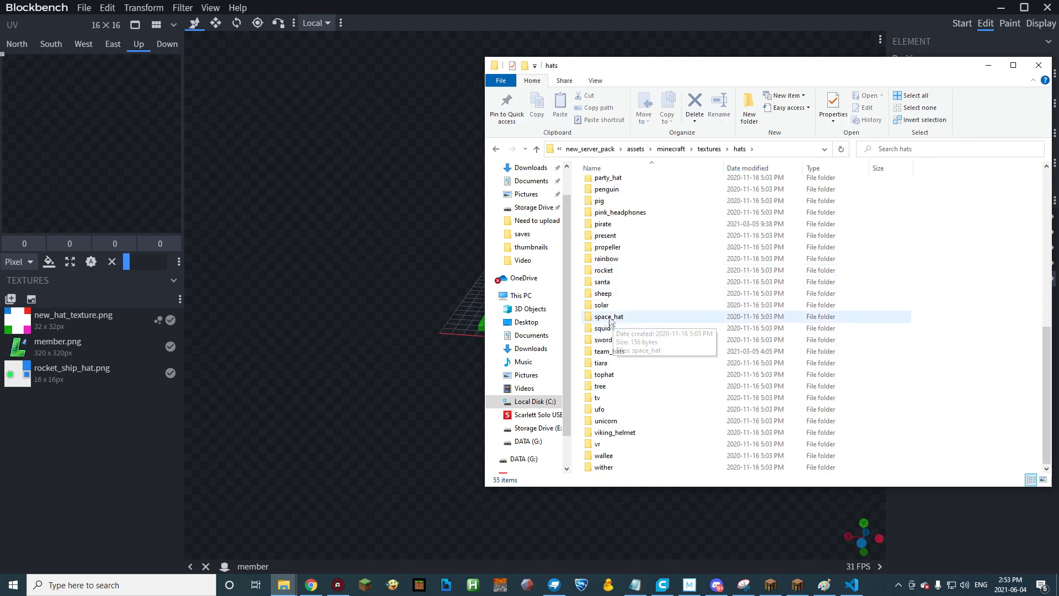
pyautogui.doubleClick(607, 270)
pyautogui.click(620, 216)
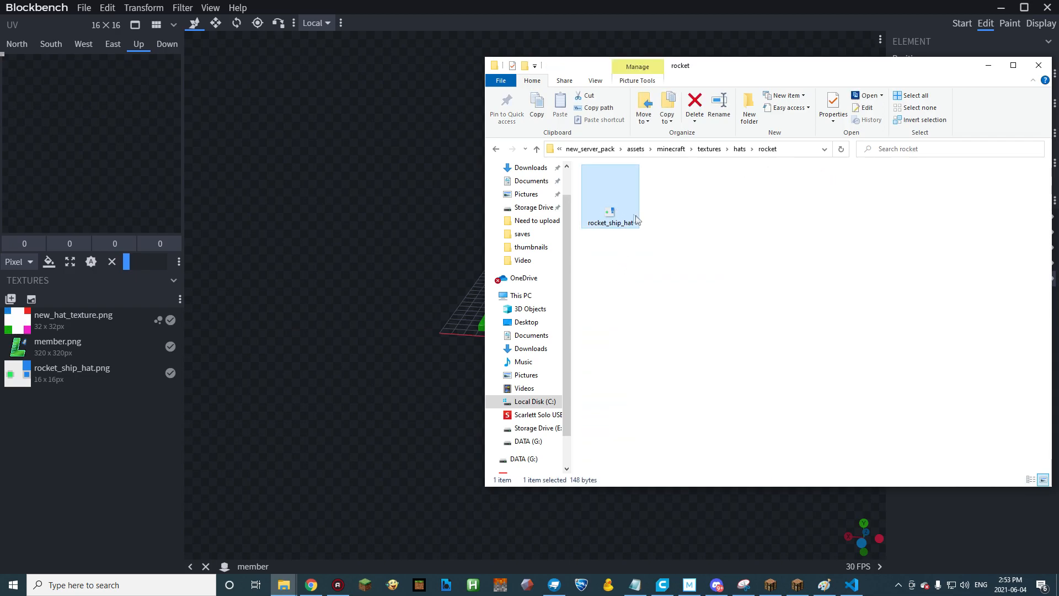
# Paste the rocket_ship_hat texture into hat_pack's assets/minecraft/textures/hat_textures folder.
pyautogui.click(589, 149)
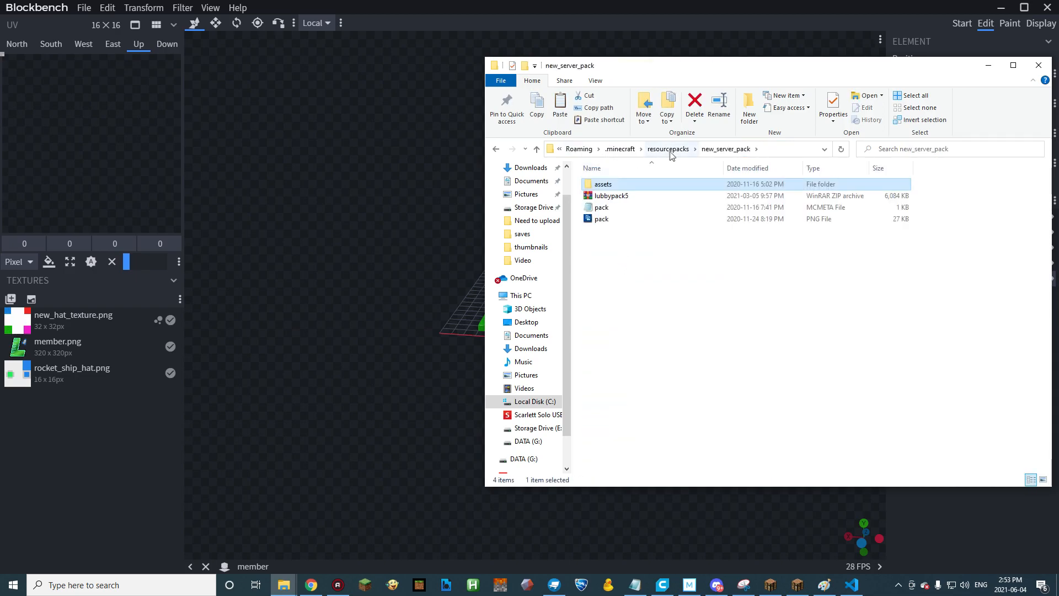
pyautogui.click(674, 149)
pyautogui.doubleClick(632, 196)
pyautogui.doubleClick(611, 187)
pyautogui.doubleClick(612, 188)
pyautogui.doubleClick(618, 197)
pyautogui.doubleClick(612, 184)
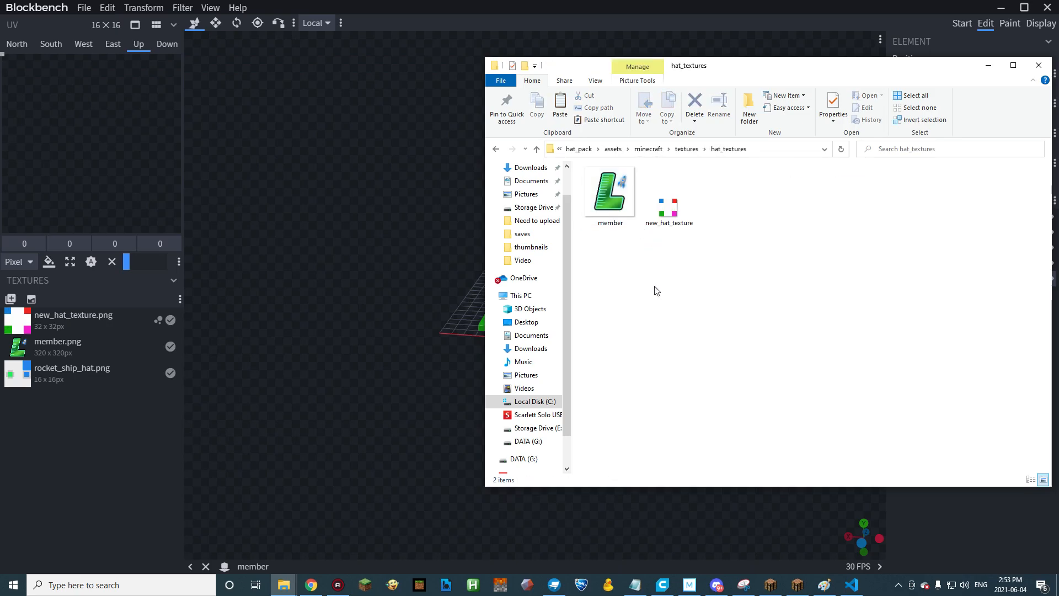
pyautogui.hotkey('ctrl', 'v')
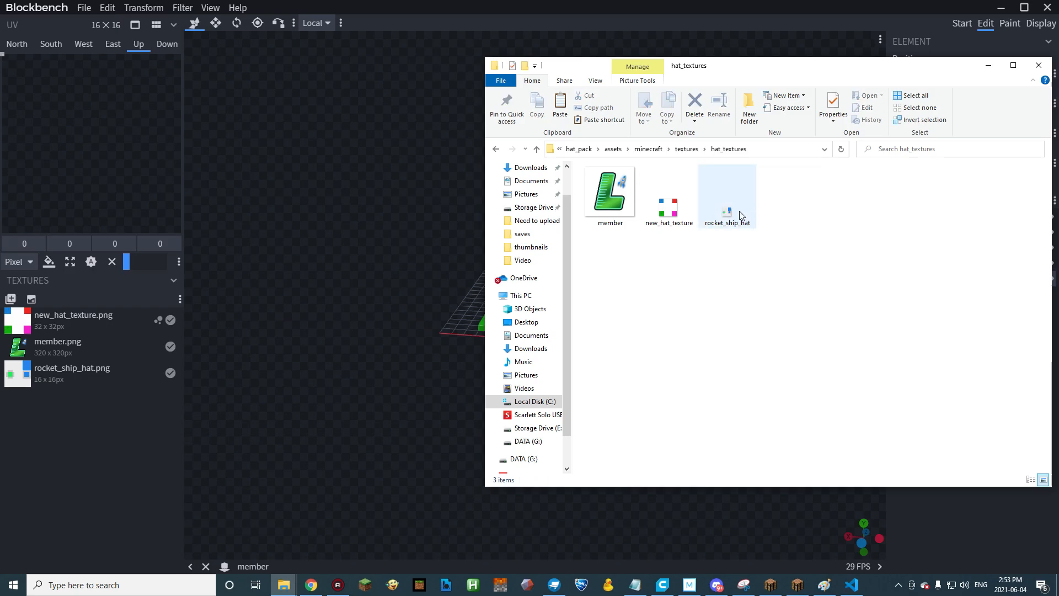
# Replace the model's rocket_ship_hat.png texture in Blockbench with the copy from hat_textures.
pyautogui.click(730, 225)
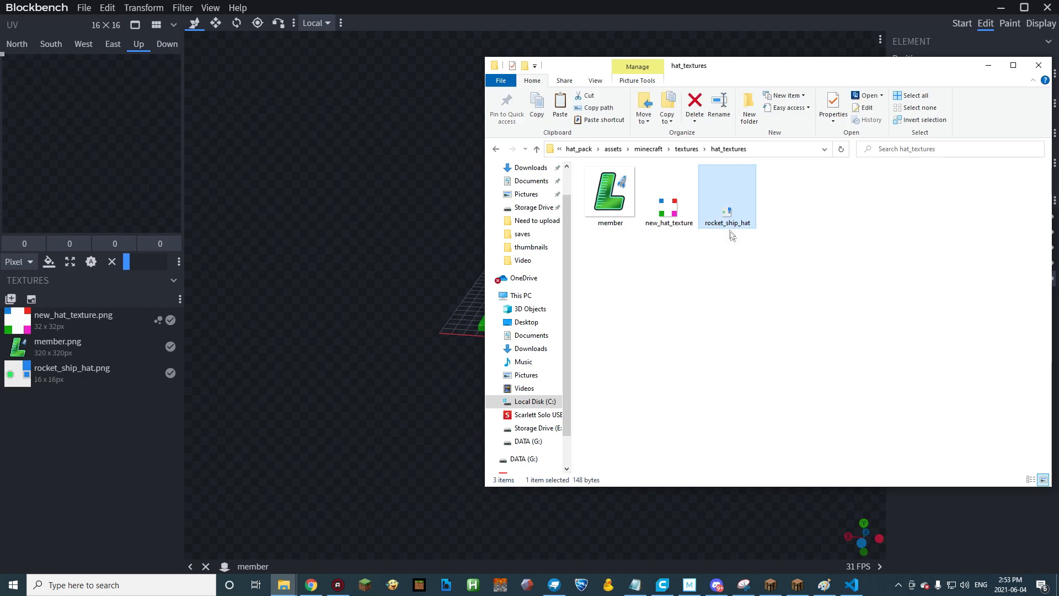
pyautogui.moveTo(728, 215); pyautogui.dragTo(74, 373)
pyautogui.click(110, 369)
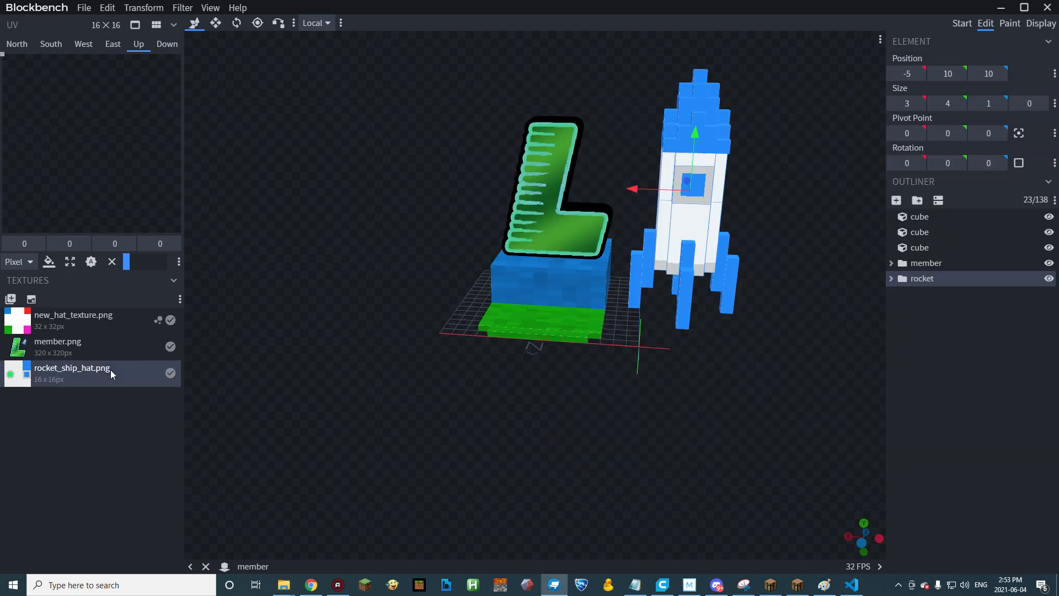
# Paint a vertical green #16b611 line on an empty area of the rocket_ship_hat.png texture with 100 brush opacity.
pyautogui.click(1010, 24)
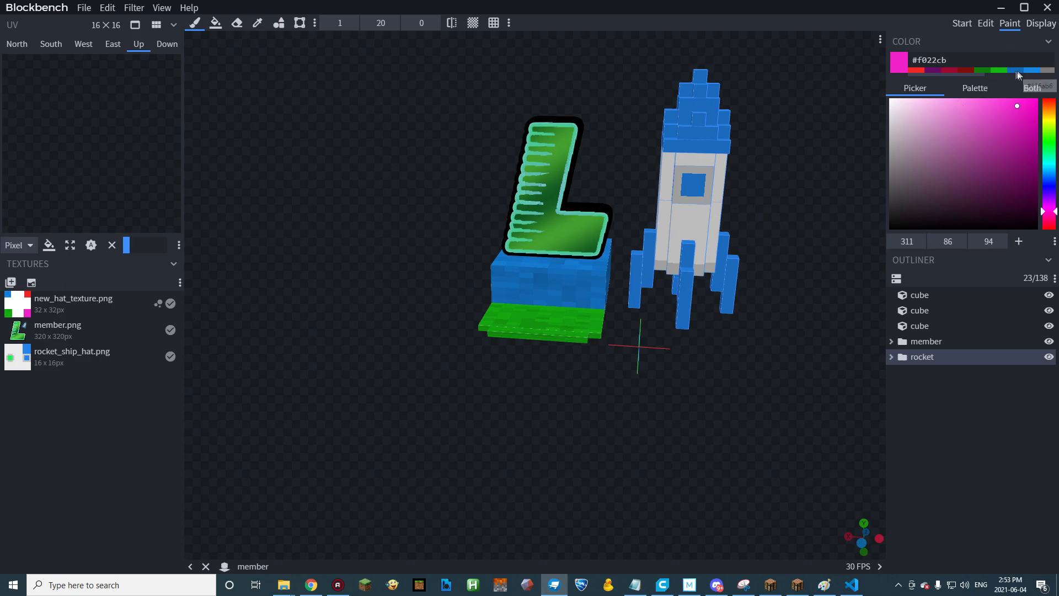
pyautogui.click(998, 70)
pyautogui.click(51, 354)
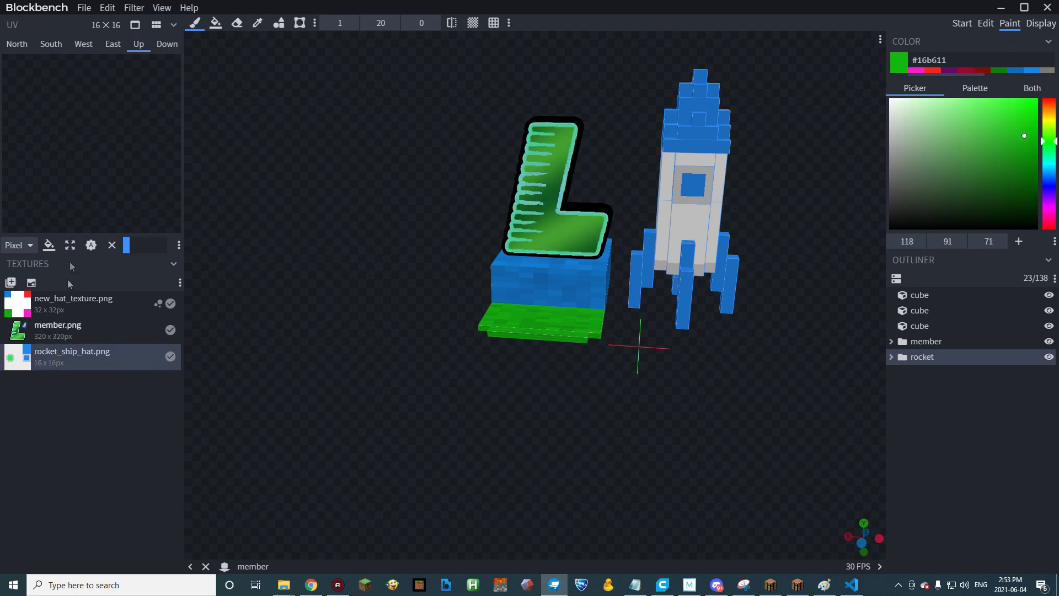
pyautogui.moveTo(88, 227); pyautogui.dragTo(97, 115)
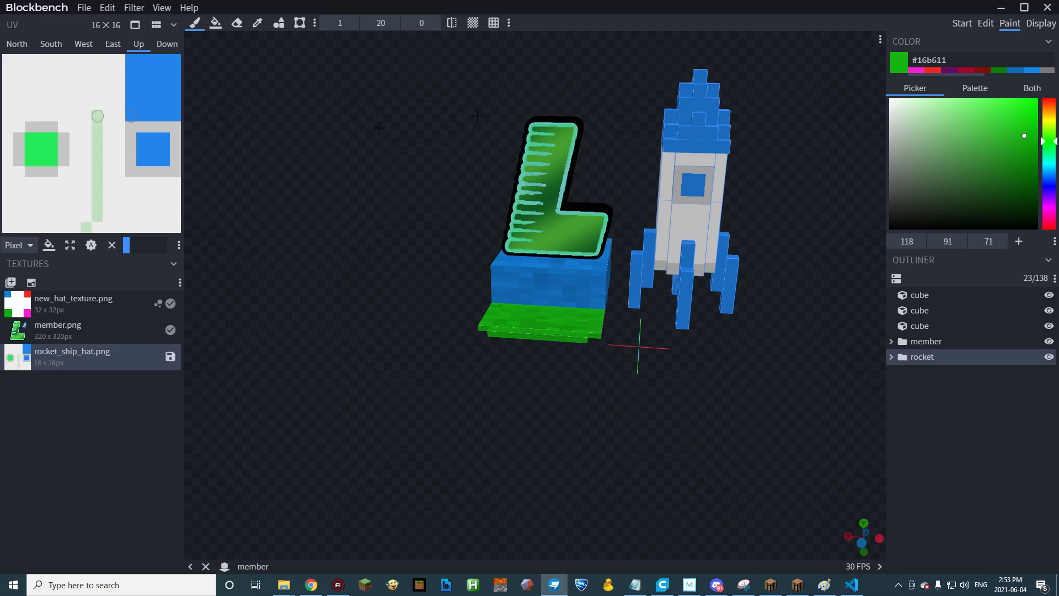
pyautogui.click(391, 23)
pyautogui.moveTo(97, 95); pyautogui.dragTo(93, 218)
pyautogui.moveTo(371, 357); pyautogui.dragTo(448, 362)
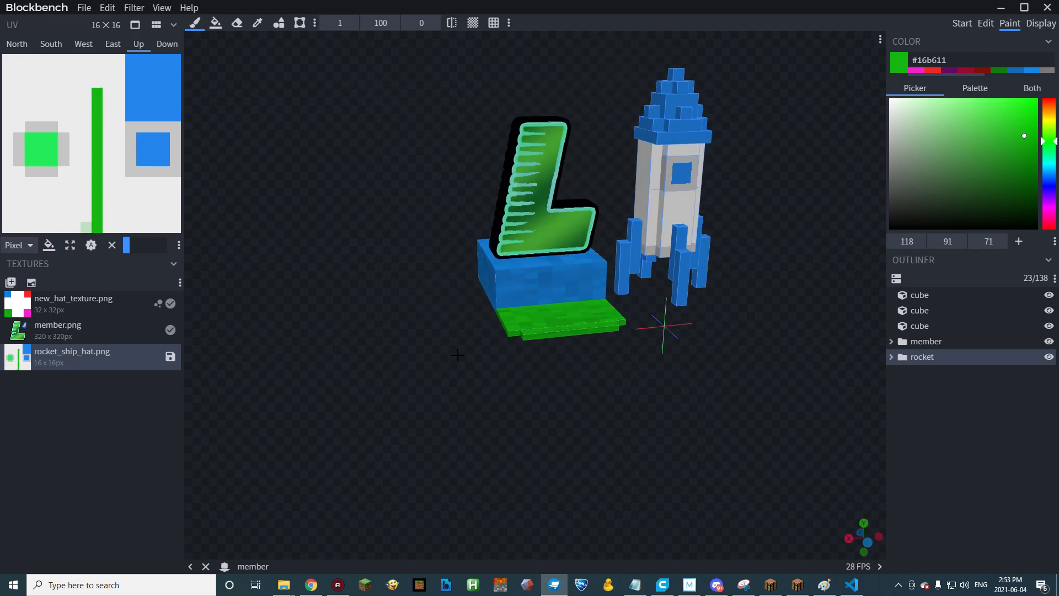
# Save the painted rocket_ship_hat.png texture and check the file in the hat_textures folder.
pyautogui.click(171, 357)
pyautogui.click(284, 585)
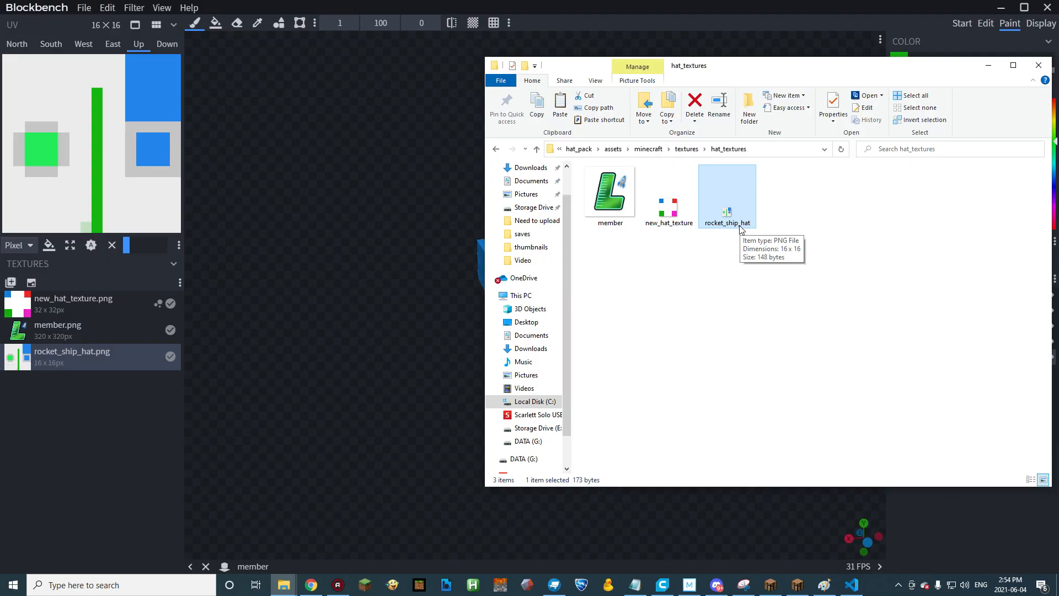
pyautogui.click(333, 260)
pyautogui.moveTo(810, 383); pyautogui.dragTo(754, 373)
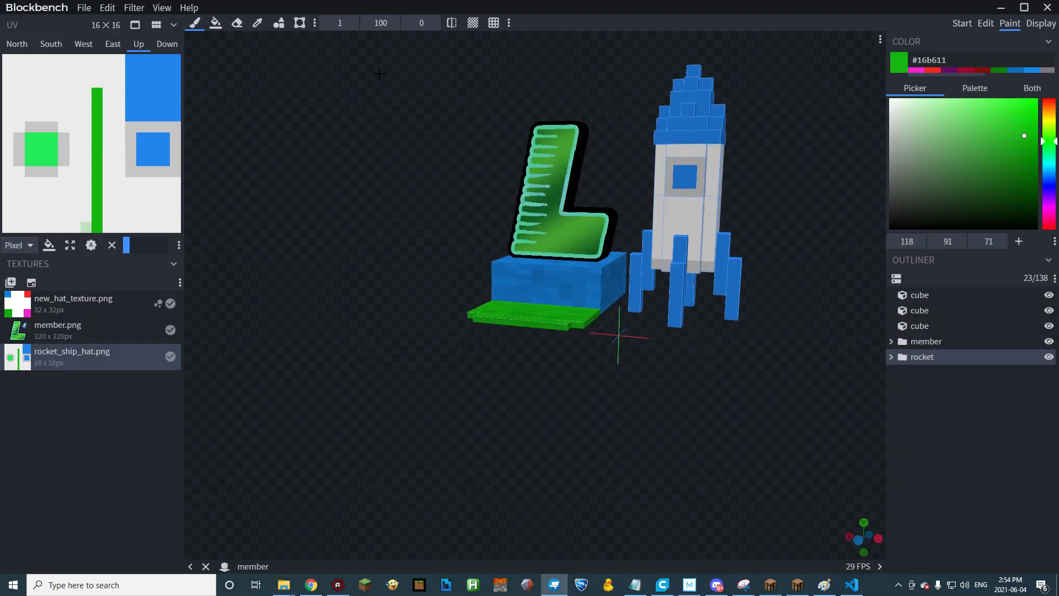
# Return to Edit mode and scale the rocket to 0.22 about pivot 8, 8, 8.
pyautogui.click(985, 23)
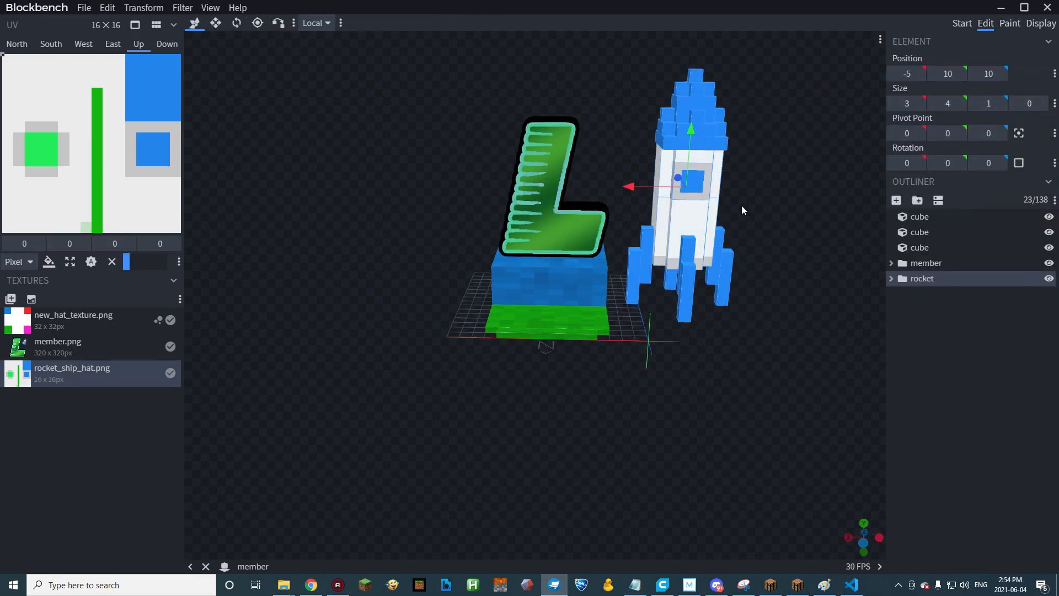
pyautogui.click(144, 8)
pyautogui.click(152, 25)
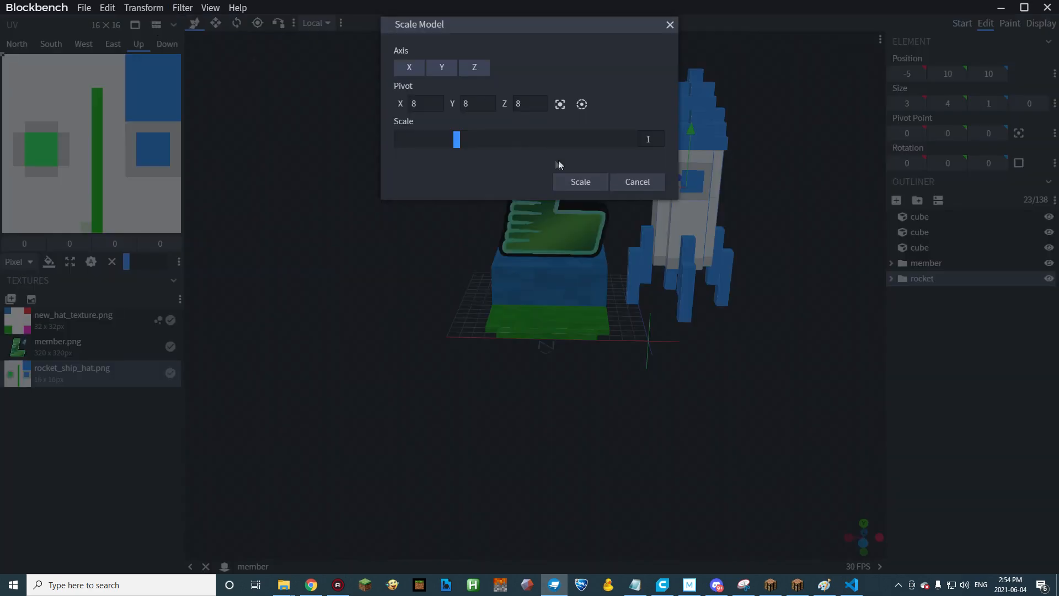
pyautogui.moveTo(458, 142); pyautogui.dragTo(410, 142)
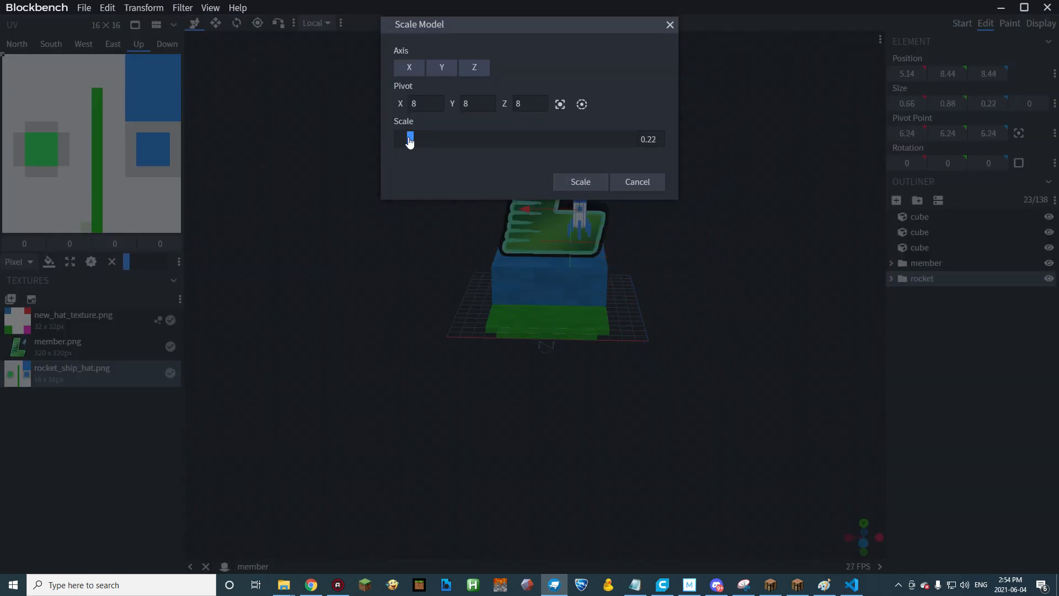
pyautogui.click(582, 182)
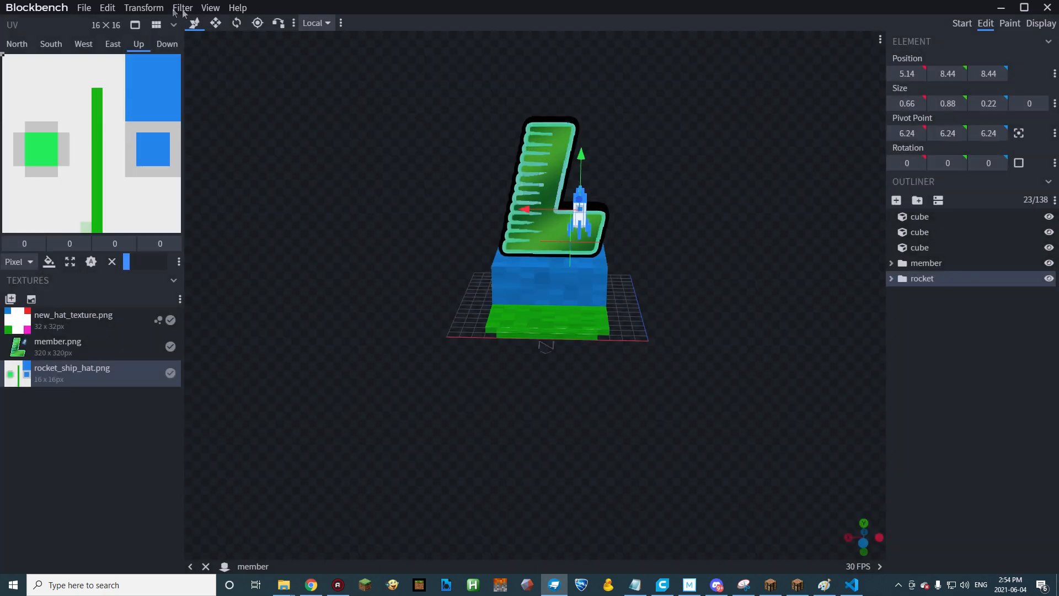
# Try tilting the rocket with the Rotate tool, first -22.5 degrees about X, then 22.5 degrees about Z.
pyautogui.click(236, 23)
pyautogui.moveTo(566, 203); pyautogui.dragTo(575, 204)
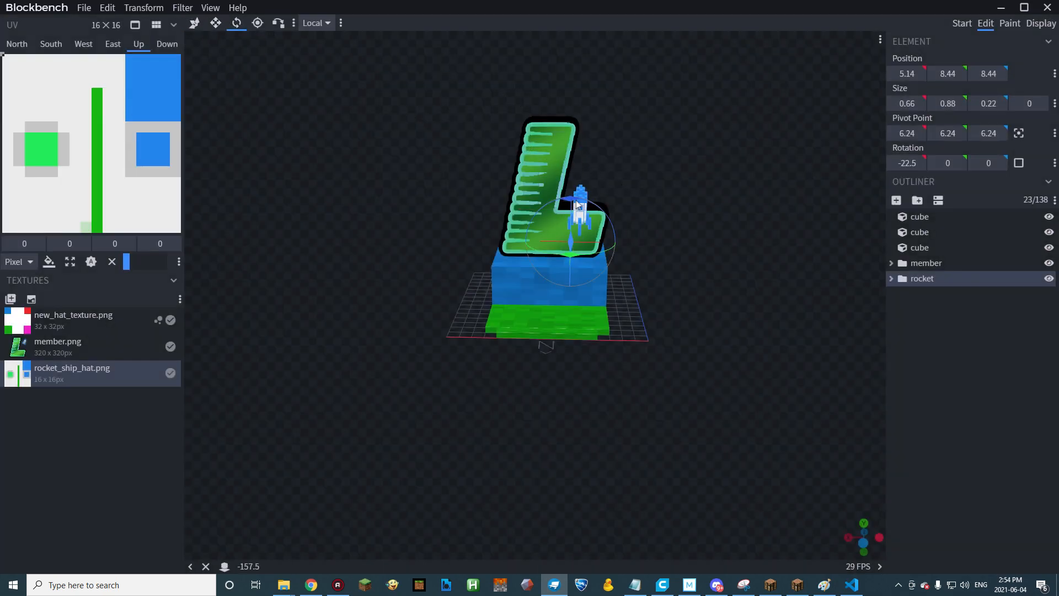
pyautogui.moveTo(726, 177); pyautogui.dragTo(689, 201)
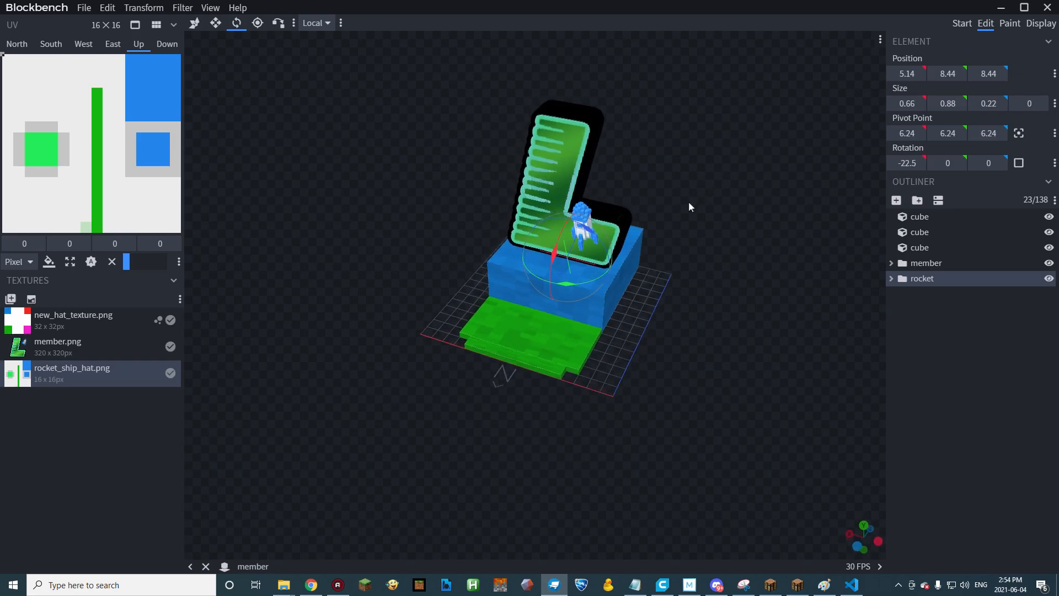
pyautogui.moveTo(607, 244); pyautogui.dragTo(687, 204)
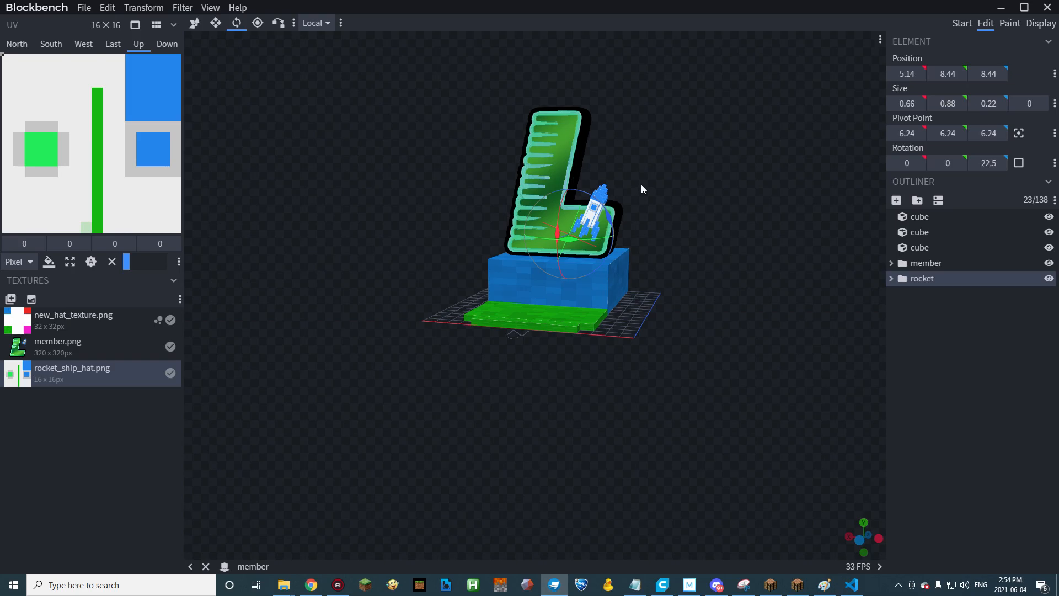
pyautogui.moveTo(662, 244); pyautogui.dragTo(712, 269)
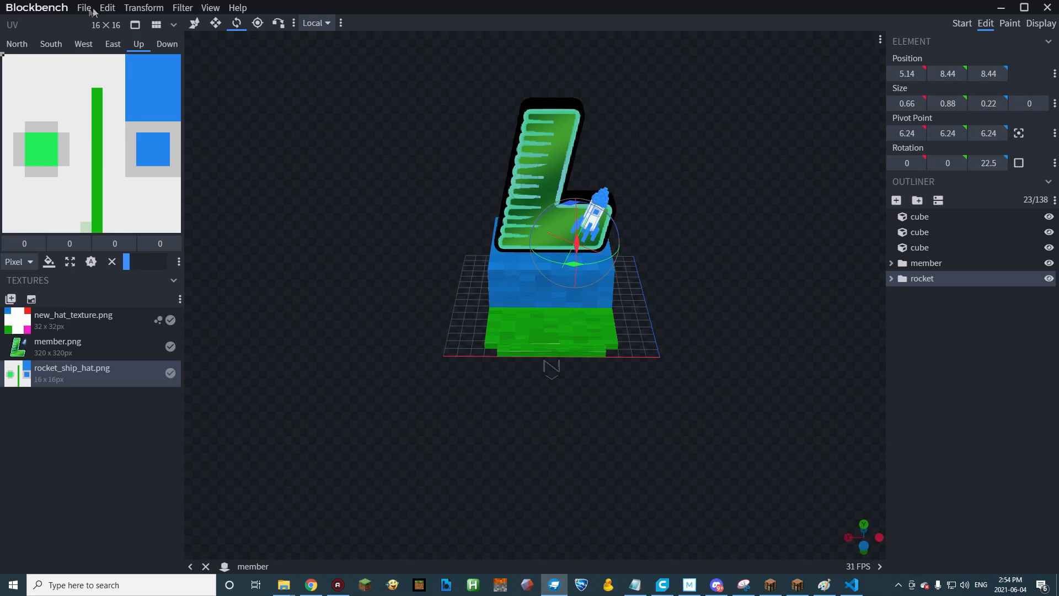
# Move the tilted rocket behind the letter L to position 9.14, 5.44, 10.44.
pyautogui.click(194, 23)
pyautogui.moveTo(743, 253); pyautogui.dragTo(486, 175)
pyautogui.moveTo(640, 160); pyautogui.dragTo(554, 145)
pyautogui.moveTo(537, 200); pyautogui.dragTo(495, 184)
pyautogui.moveTo(547, 134); pyautogui.dragTo(747, 176)
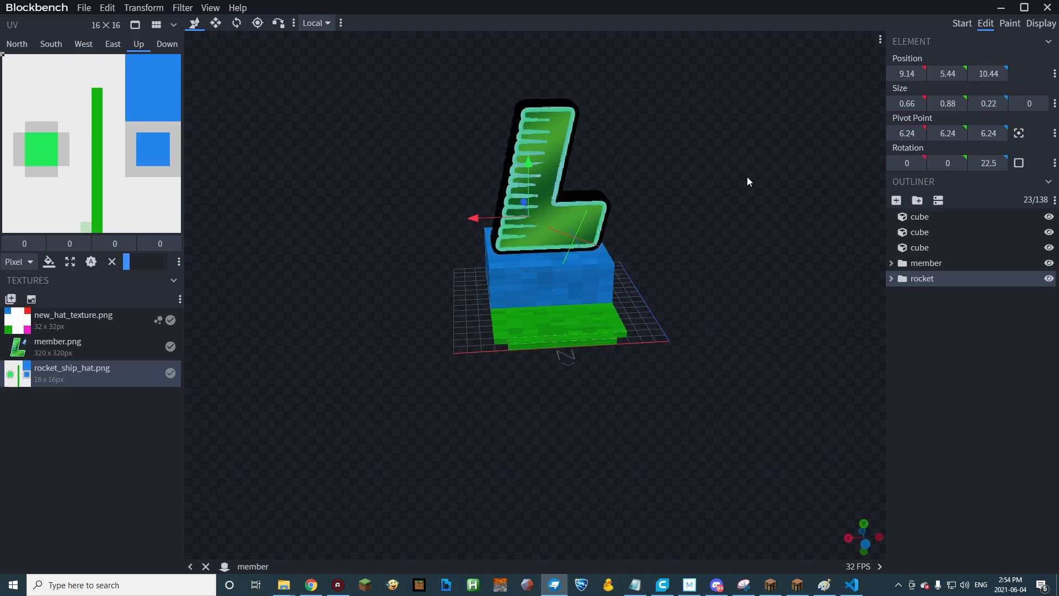
# Move the tilted rocket up and out beside the letter L to position 3.14, 16.44, 10.44.
pyautogui.moveTo(480, 221); pyautogui.dragTo(504, 224)
pyautogui.moveTo(550, 183); pyautogui.dragTo(698, 161)
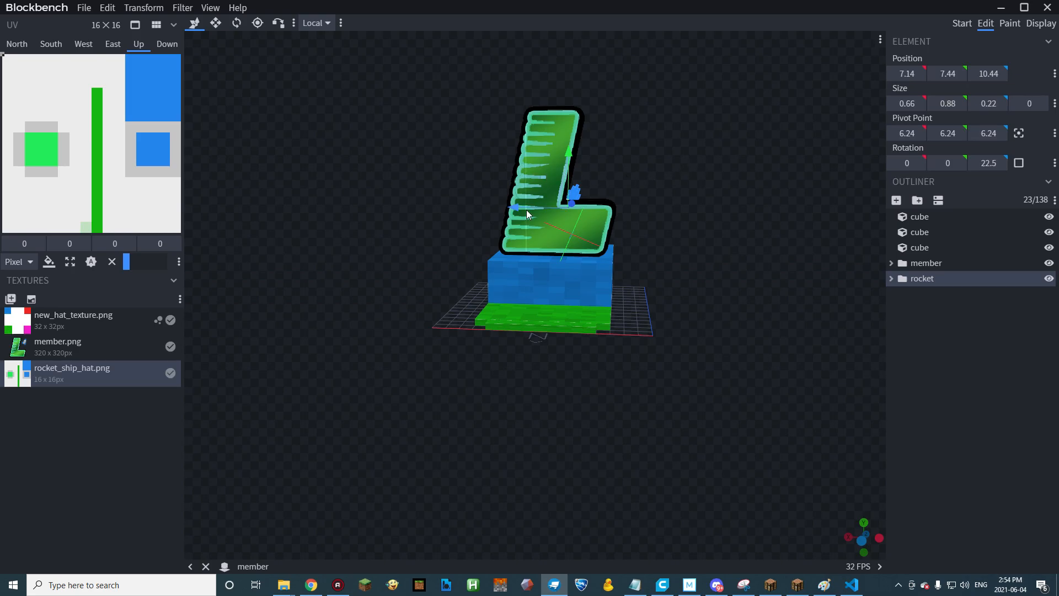
pyautogui.moveTo(521, 204); pyautogui.dragTo(583, 141)
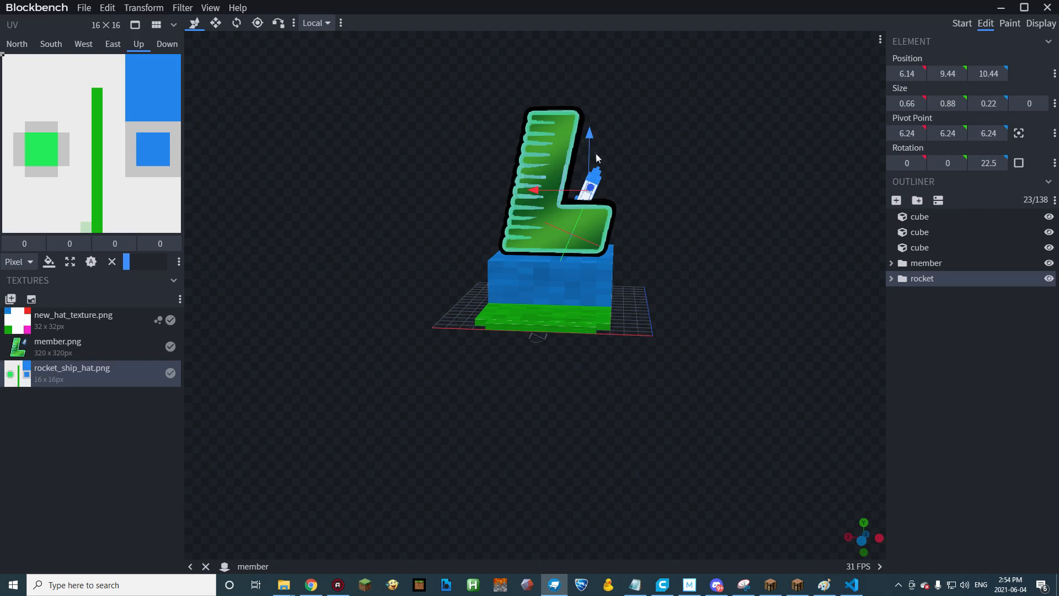
pyautogui.moveTo(569, 190); pyautogui.dragTo(596, 112)
pyautogui.moveTo(572, 161); pyautogui.dragTo(640, 68)
pyautogui.moveTo(697, 155); pyautogui.dragTo(746, 213)
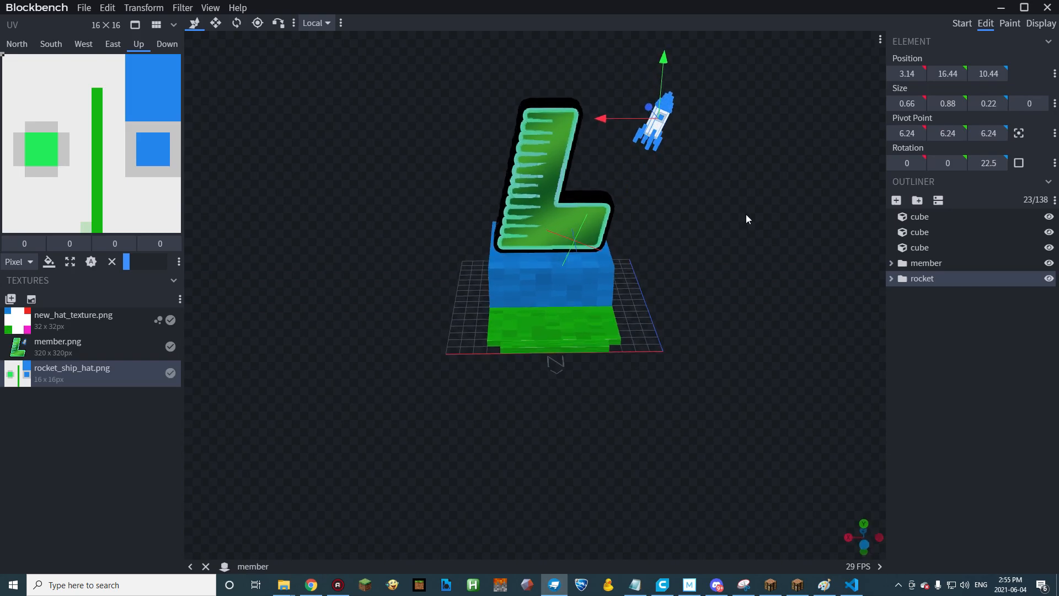
# Move the tilted rocket higher and further out from the letter to position 0.14, 21.44, 10.44.
pyautogui.moveTo(605, 118); pyautogui.dragTo(649, 124)
pyautogui.moveTo(694, 98); pyautogui.dragTo(700, 47)
pyautogui.moveTo(724, 166); pyautogui.dragTo(763, 119)
pyautogui.scroll(-5, 763, 119)
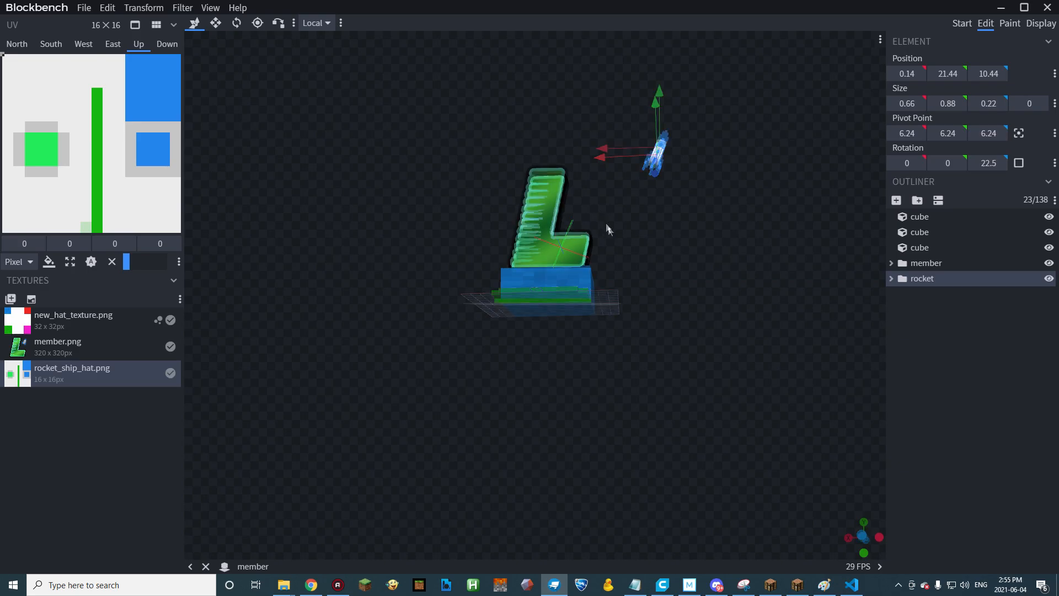
pyautogui.moveTo(608, 230); pyautogui.dragTo(668, 249)
pyautogui.moveTo(645, 160); pyautogui.dragTo(642, 194)
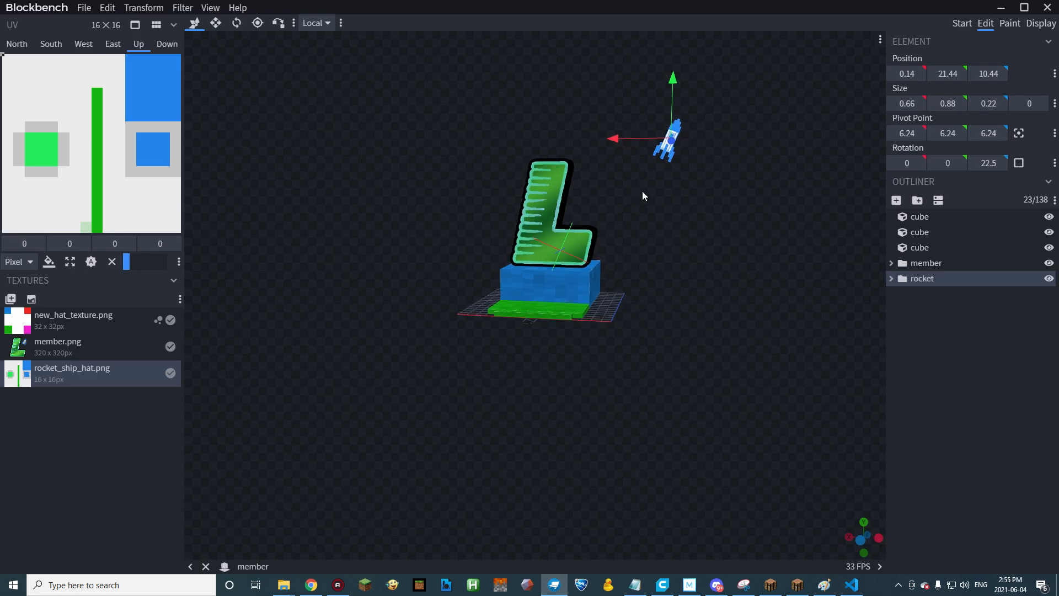
# Undo and redo the rocket's flight moves to compare them, then undo back to position 3.14, 12.44, 10.44.
pyautogui.hotkey('ctrl', 'z')
pyautogui.hotkey('ctrl', 'z')
pyautogui.hotkey('ctrl', 'z')
pyautogui.hotkey('ctrl', 'z')
pyautogui.hotkey('ctrl', 'z')
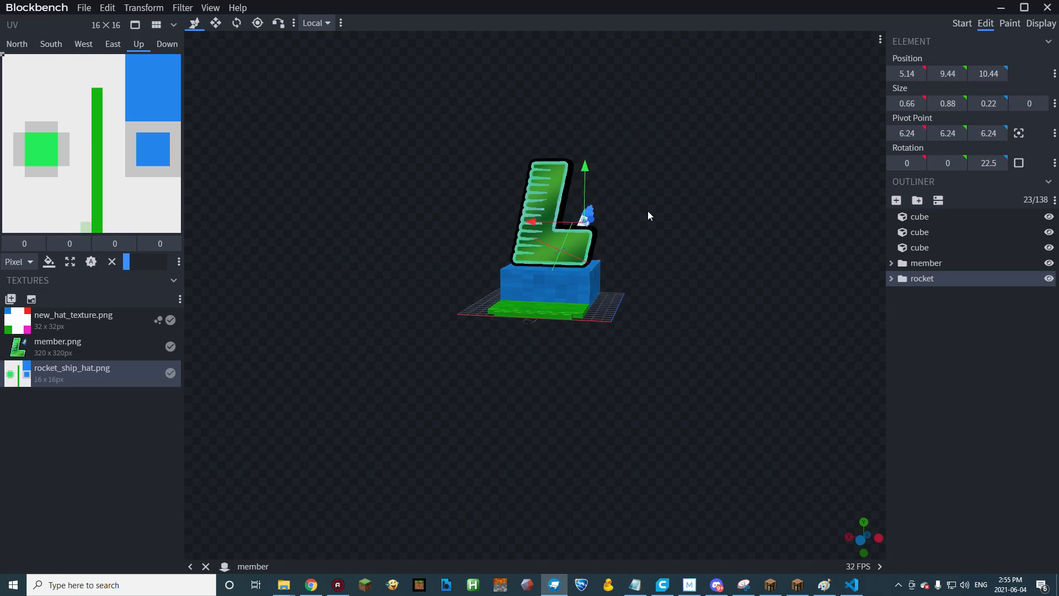
pyautogui.hotkey('ctrl', 'y')
pyautogui.hotkey('ctrl', 'y')
pyautogui.hotkey('ctrl', 'y')
pyautogui.hotkey('ctrl', 'y')
pyautogui.hotkey('ctrl', 'y')
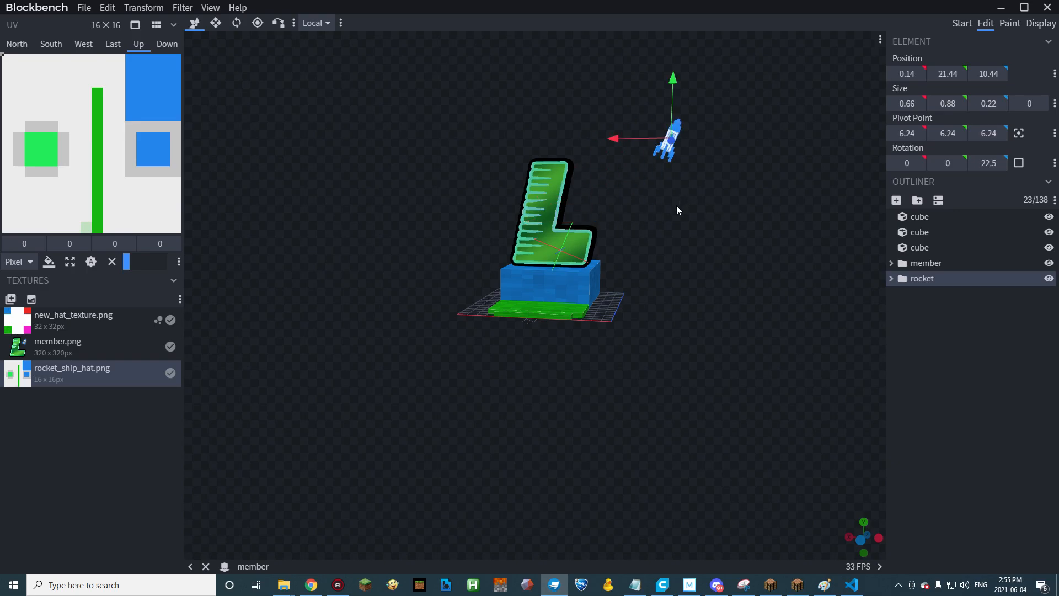
pyautogui.moveTo(676, 206)
pyautogui.mouseDown()
pyautogui.moveTo(723, 237)
pyautogui.moveTo(677, 204)
pyautogui.mouseUp()
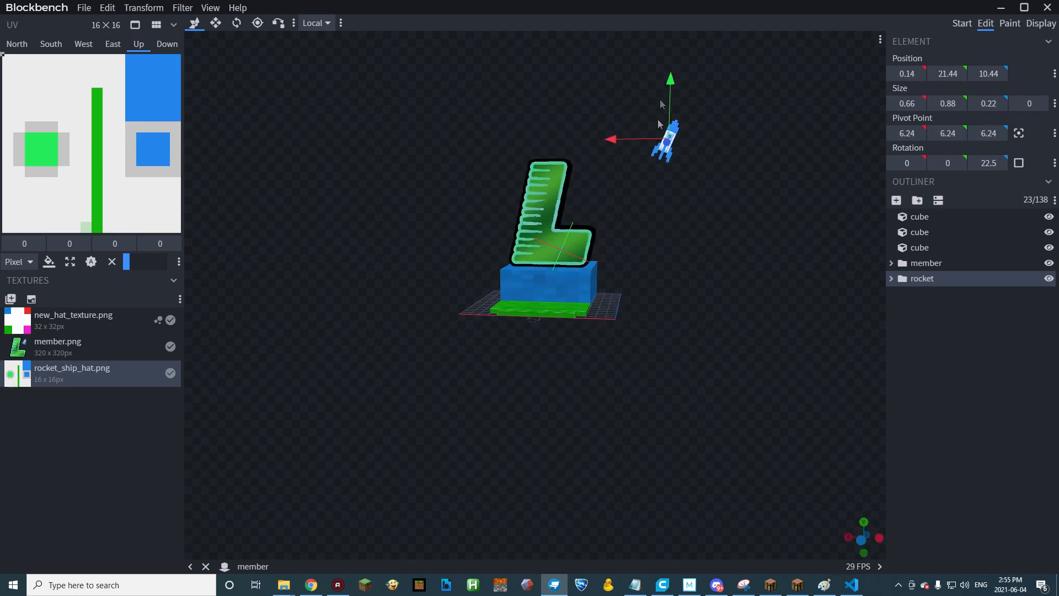
pyautogui.hotkey('ctrl', 'z')
pyautogui.hotkey('ctrl', 'z')
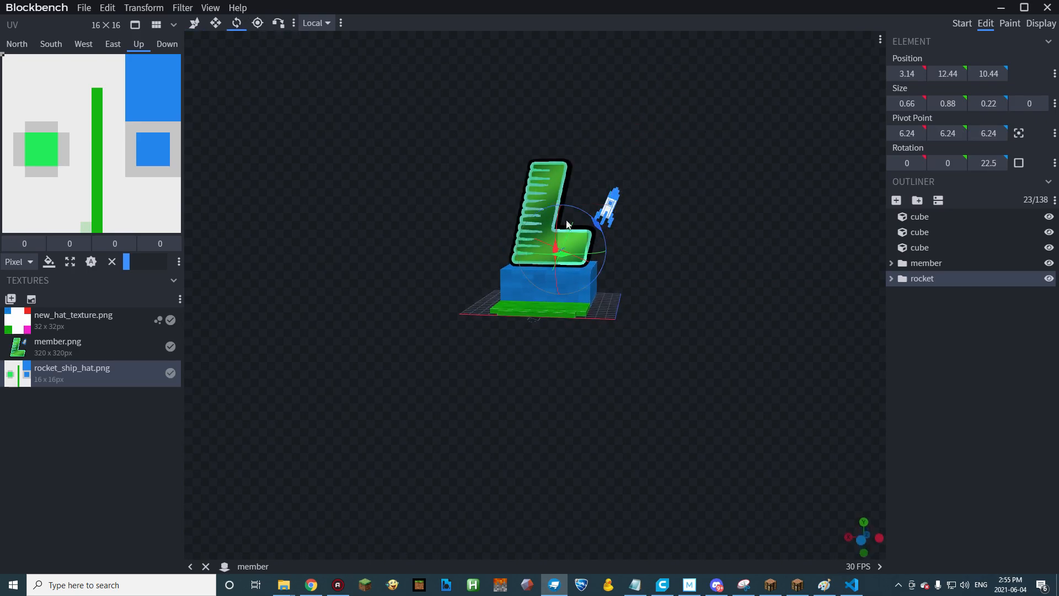
# Rotate the rocket back upright to 0 degrees and move it behind the letter L to position 7.14, 12.44, 14.44.
pyautogui.moveTo(590, 216); pyautogui.dragTo(446, 257)
pyautogui.click(192, 28)
pyautogui.moveTo(586, 229); pyautogui.dragTo(615, 226)
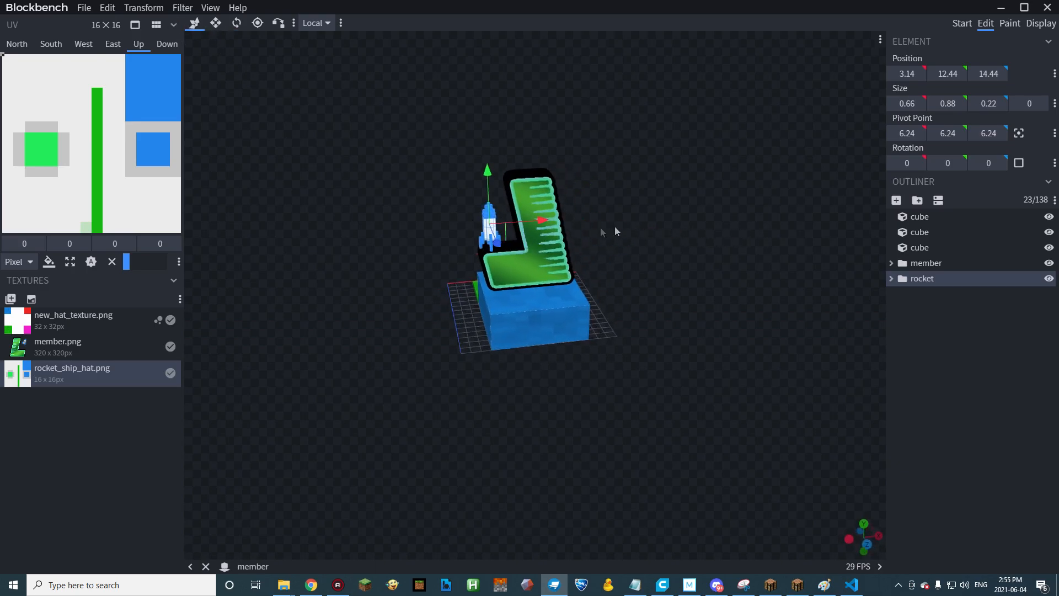
pyautogui.moveTo(550, 221); pyautogui.dragTo(580, 217)
pyautogui.moveTo(656, 247); pyautogui.dragTo(731, 236)
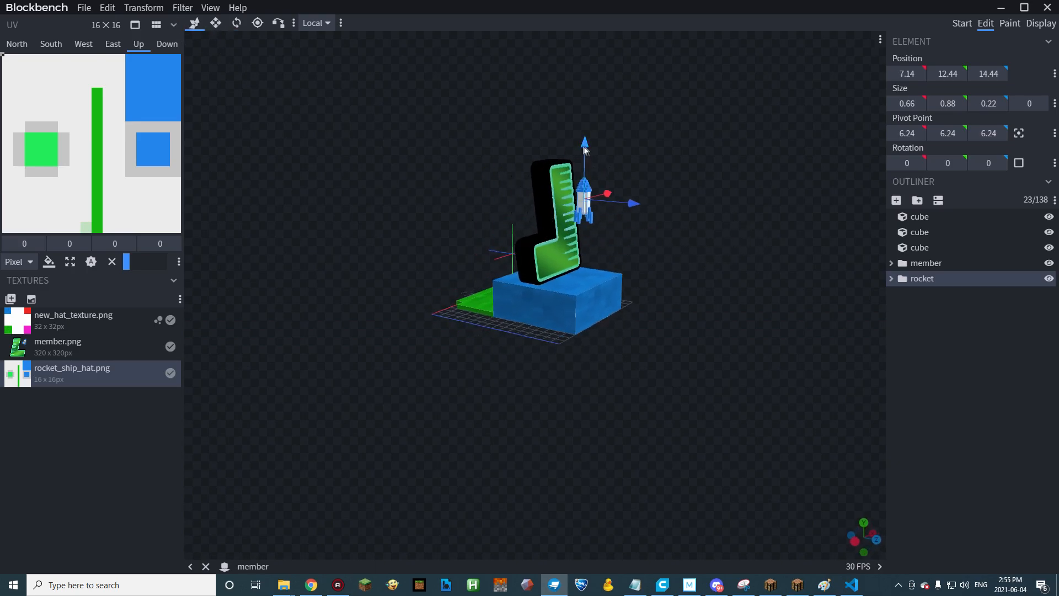
# Lower the rocket to Y 6.44 and shift it closer to the letter's back at Z 13.44.
pyautogui.moveTo(579, 171); pyautogui.dragTo(581, 208)
pyautogui.moveTo(666, 202); pyautogui.dragTo(717, 208)
pyautogui.moveTo(654, 248); pyautogui.dragTo(644, 249)
pyautogui.moveTo(670, 278); pyautogui.dragTo(800, 289)
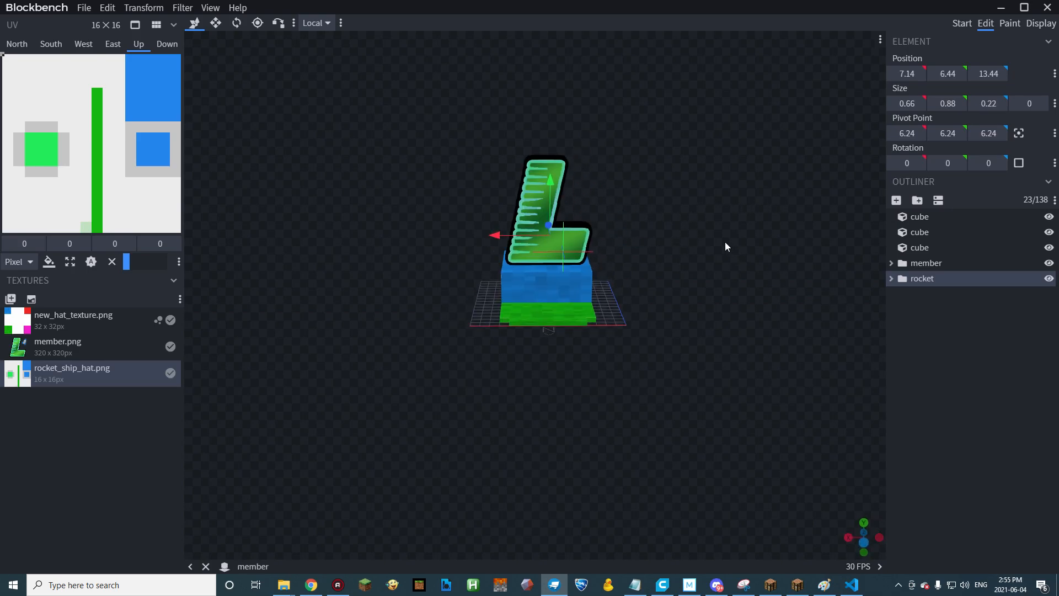
pyautogui.moveTo(725, 242); pyautogui.dragTo(714, 210)
# Export the model as the Java Block/Item model member1 into a new folder inside hats.
pyautogui.click(83, 8)
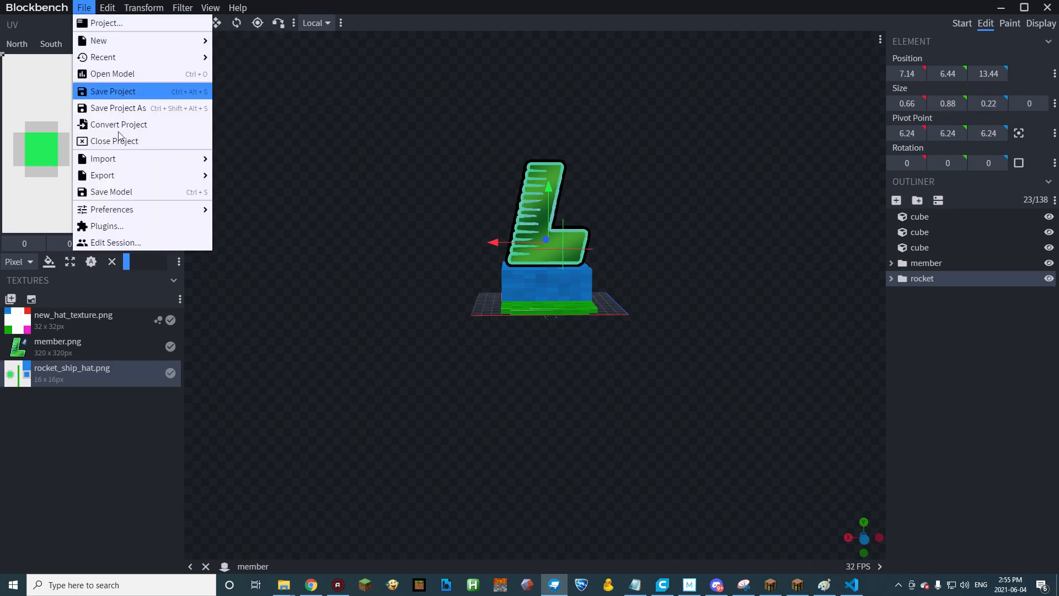
pyautogui.moveTo(135, 169)
pyautogui.click(330, 175)
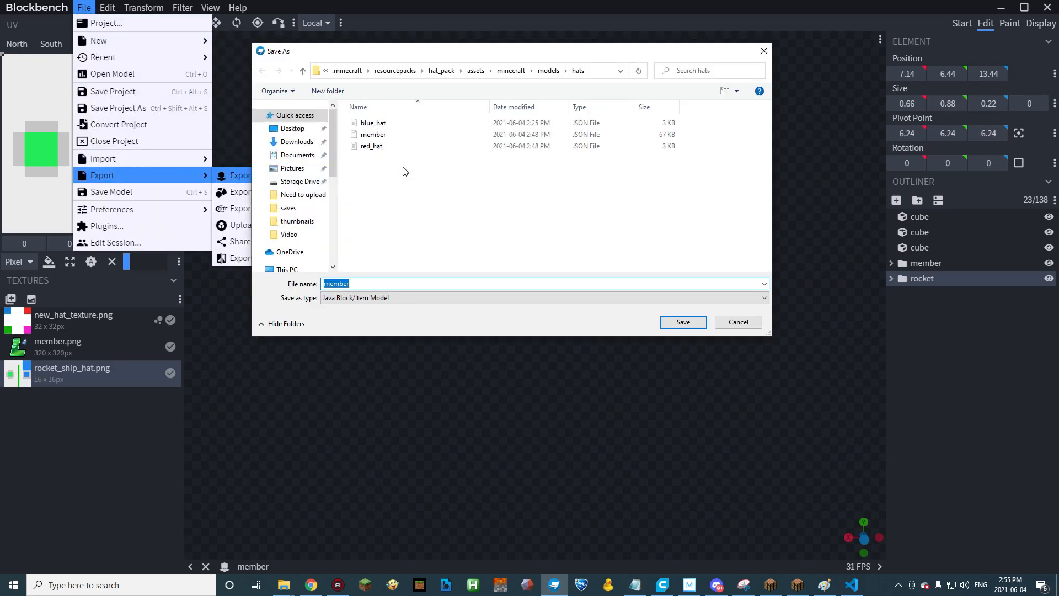
pyautogui.click(338, 96)
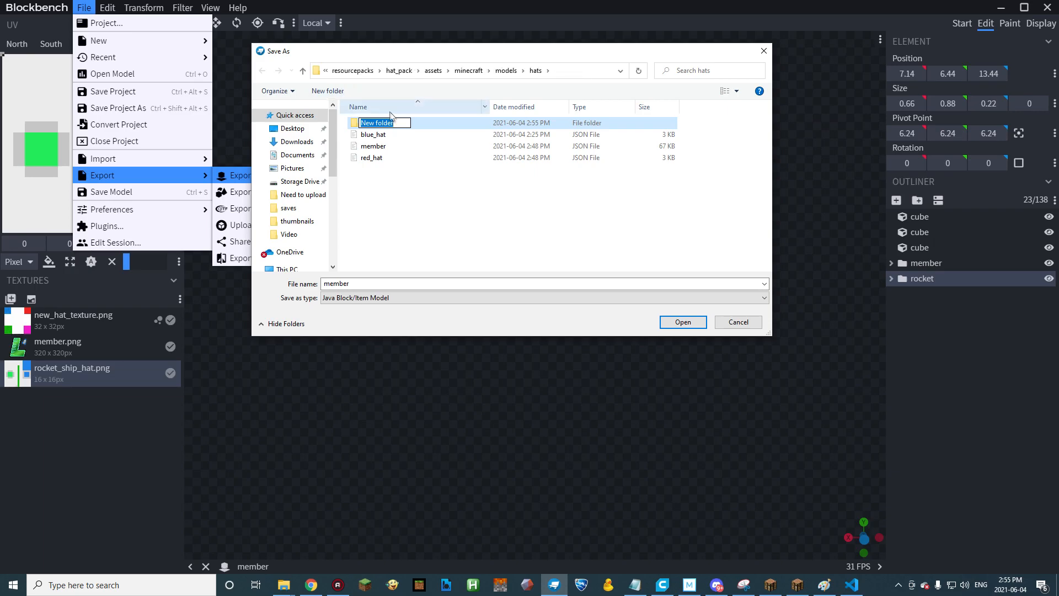
pyautogui.doubleClick(428, 123)
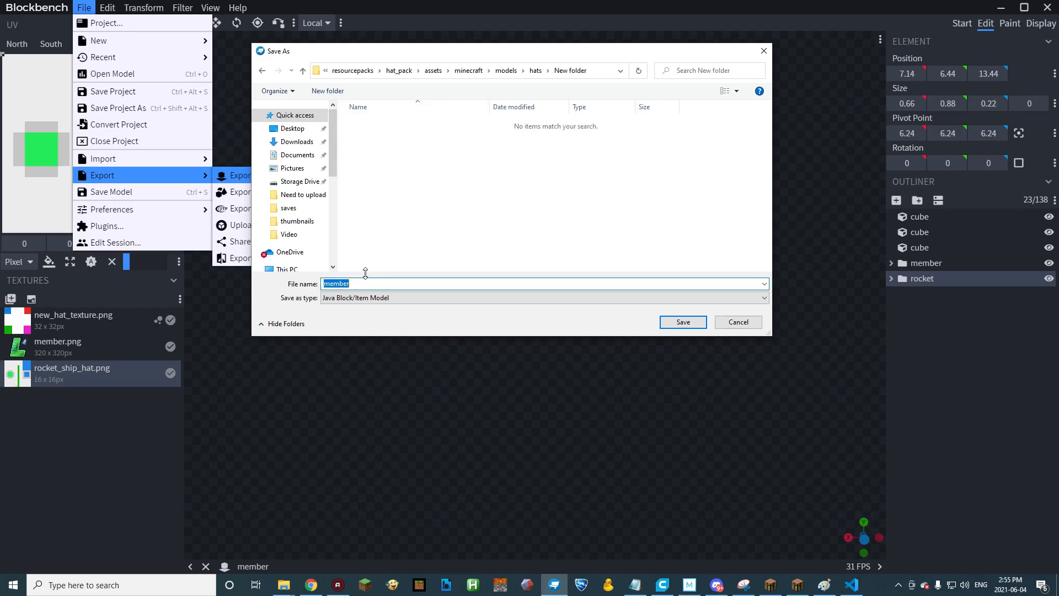
pyautogui.press('Return')
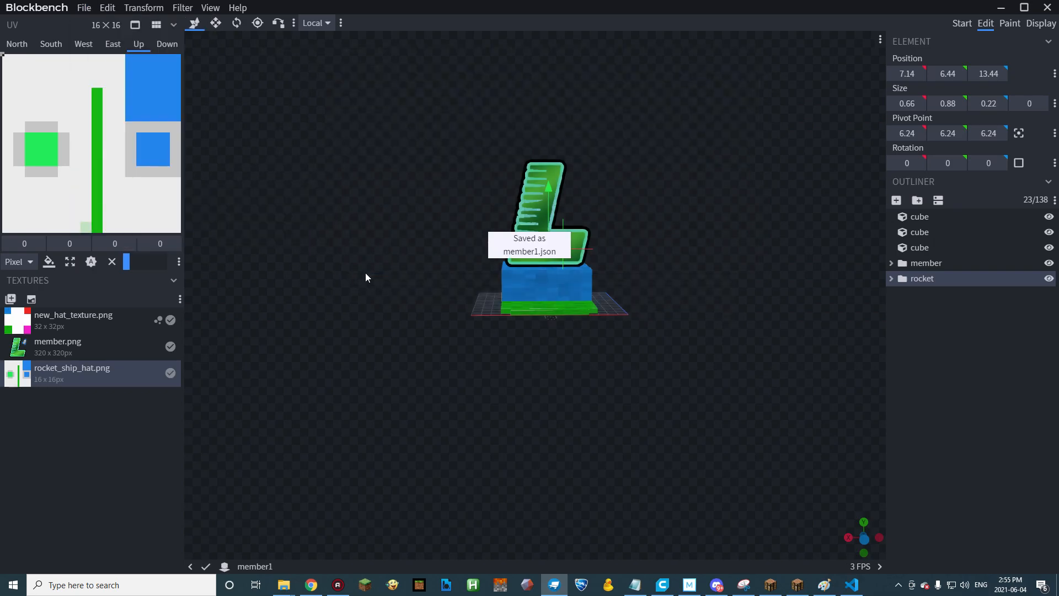
# Raise the rocket to Y 8.44 and export this frame as member2 in the same folder.
pyautogui.moveTo(583, 213); pyautogui.dragTo(582, 198)
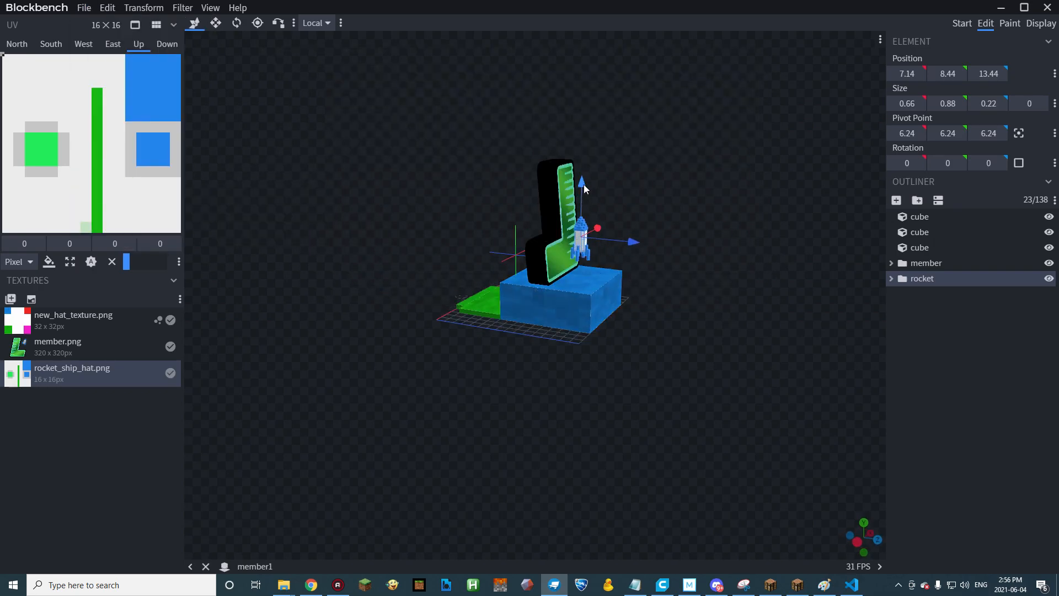
pyautogui.click(86, 9)
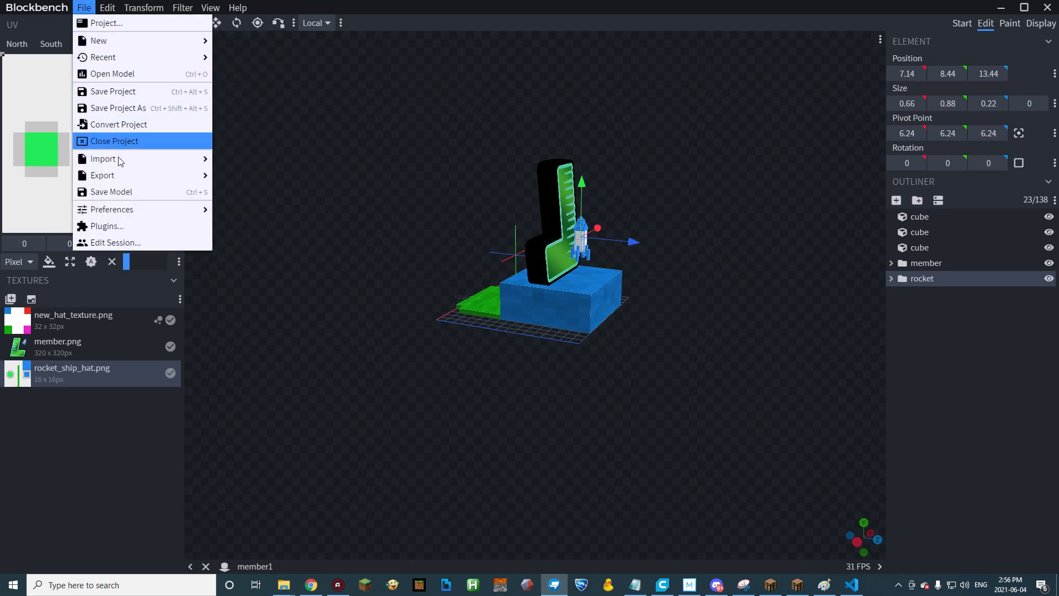
pyautogui.moveTo(143, 175)
pyautogui.click(254, 178)
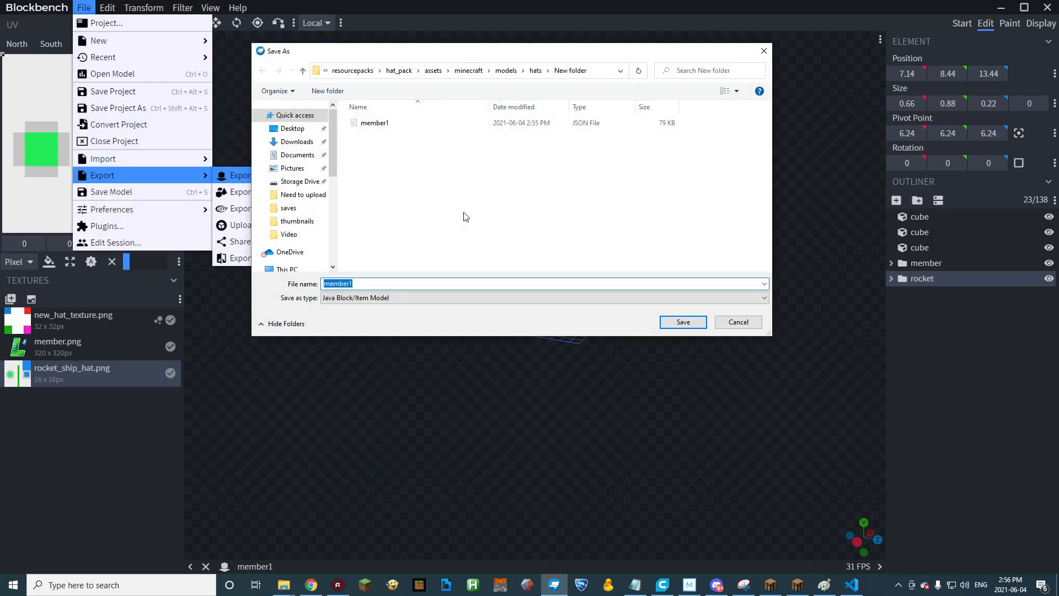
pyautogui.press('Return')
# Raise the rocket further behind the letter and export this frame as member3.
pyautogui.moveTo(583, 183); pyautogui.dragTo(583, 124)
pyautogui.click(84, 7)
pyautogui.moveTo(124, 175)
pyautogui.click(259, 176)
pyautogui.press('Return')
# Export the next two frames of the rocket's ascent as member4 and member5.
pyautogui.click(83, 8)
pyautogui.click(317, 182)
pyautogui.press('Return')
pyautogui.click(84, 7)
pyautogui.click(276, 175)
pyautogui.press('Return')
# Raise the rocket another increment and export this frame as member6.
pyautogui.moveTo(582, 182); pyautogui.dragTo(582, 157)
pyautogui.click(83, 8)
pyautogui.click(276, 175)
pyautogui.press('Return')
# Raise the rocket to Y 19.44 and export this frame as member7.
pyautogui.moveTo(579, 104)
pyautogui.mouseDown()
pyautogui.moveTo(587, 77)
pyautogui.moveTo(582, 83)
pyautogui.mouseUp()
pyautogui.click(83, 7)
pyautogui.moveTo(124, 175)
pyautogui.click(276, 175)
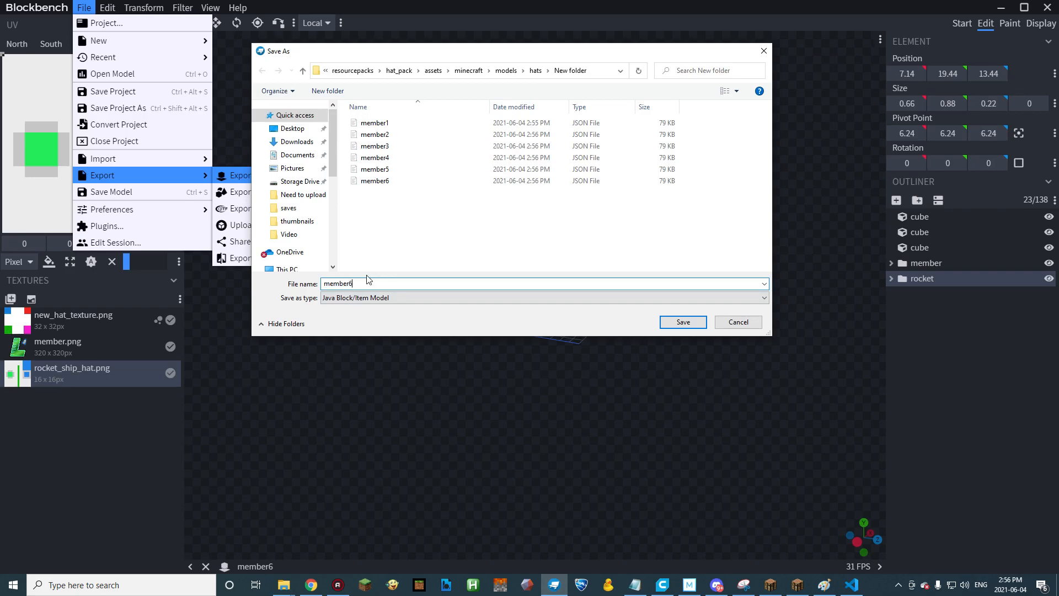
pyautogui.press('Return')
pyautogui.click(84, 7)
pyautogui.click(276, 175)
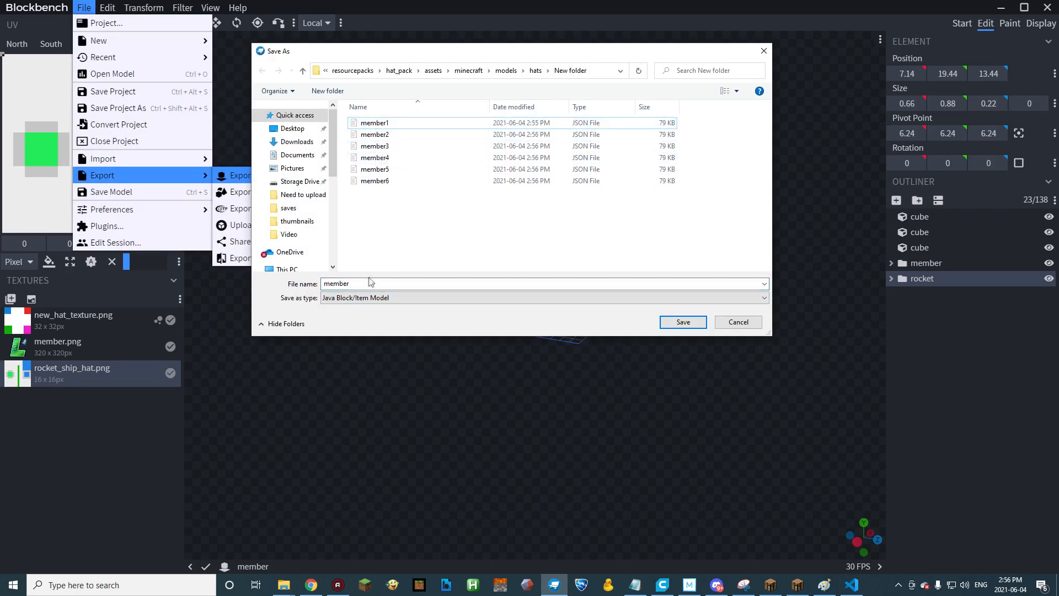
pyautogui.press('Return')
# Raise the rocket to Y 21.44 above the letter and export this frame as member8.
pyautogui.moveTo(585, 57); pyautogui.dragTo(585, 47)
pyautogui.click(84, 7)
pyautogui.moveTo(125, 176)
pyautogui.click(290, 178)
pyautogui.click(83, 8)
pyautogui.click(290, 176)
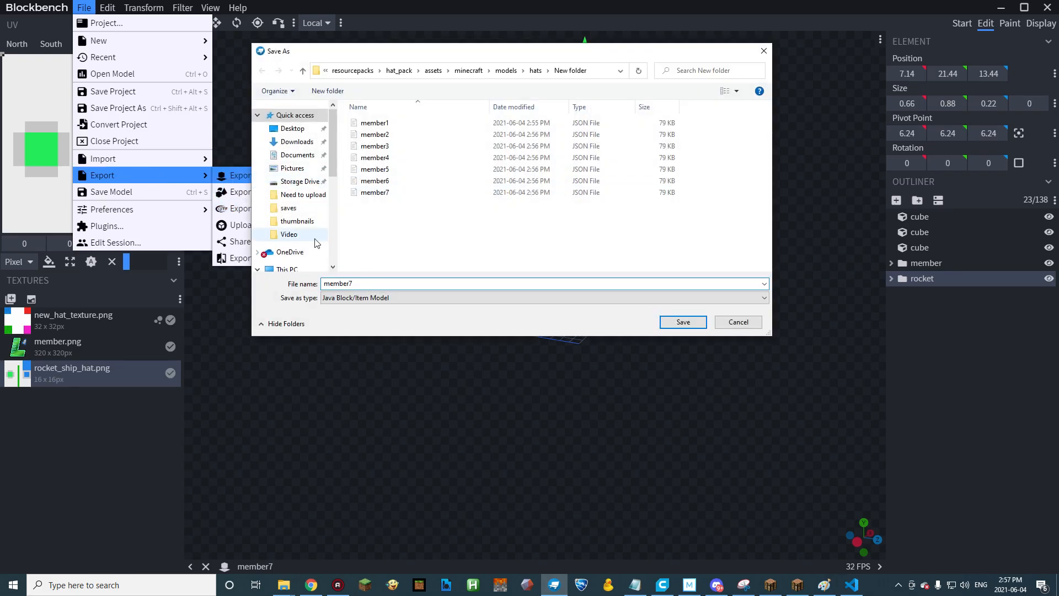
pyautogui.press('Return')
# Raise the whole rocket to Y 23.44 for the next frame.
pyautogui.moveTo(372, 276); pyautogui.dragTo(617, 234)
pyautogui.moveTo(617, 235); pyautogui.dragTo(615, 283, button='right')
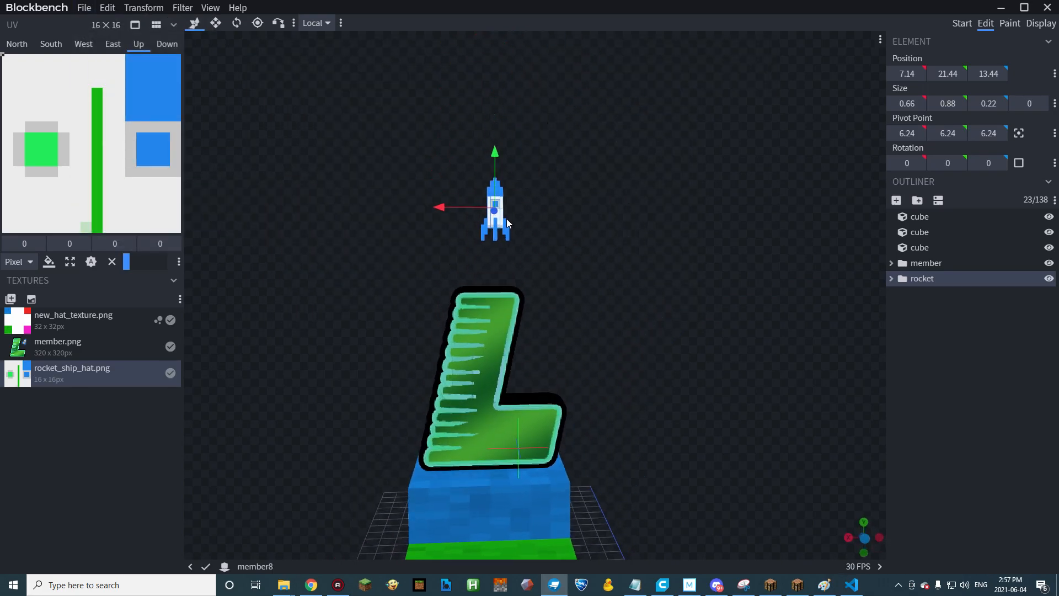
pyautogui.scroll(6, 565, 205)
pyautogui.moveTo(565, 205); pyautogui.dragTo(570, 287, button='right')
pyautogui.scroll(2, 569, 277)
pyautogui.moveTo(569, 277); pyautogui.dragTo(426, 190)
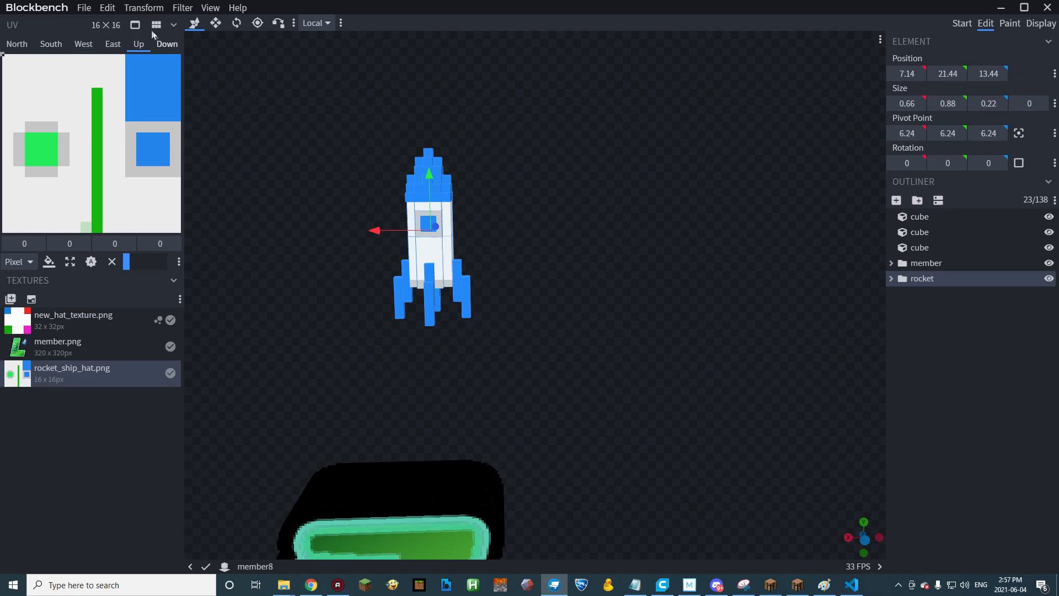
pyautogui.moveTo(430, 178); pyautogui.dragTo(383, 103)
pyautogui.click(157, 9)
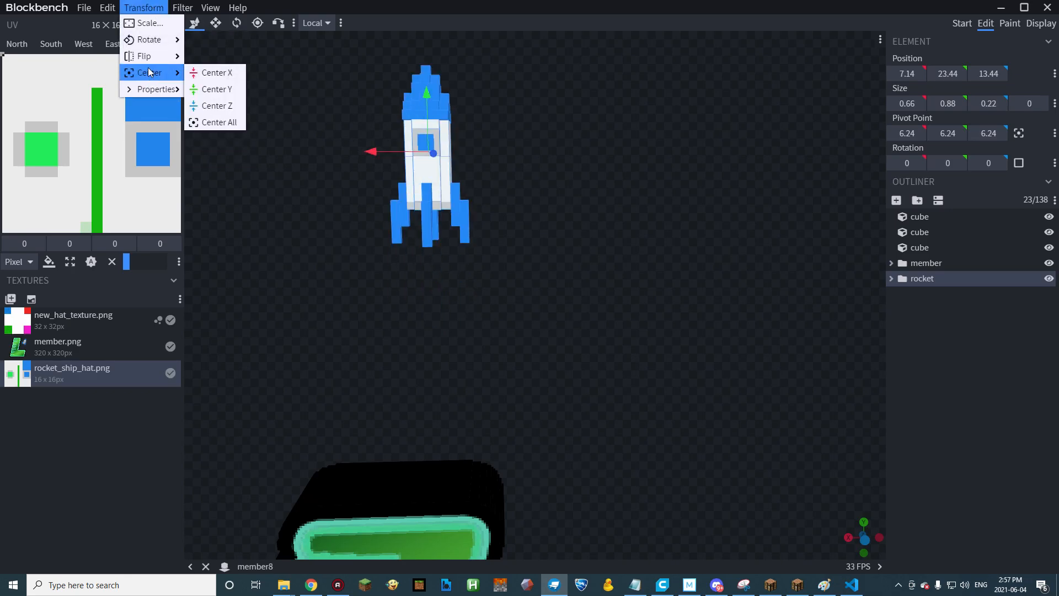
pyautogui.click(635, 206)
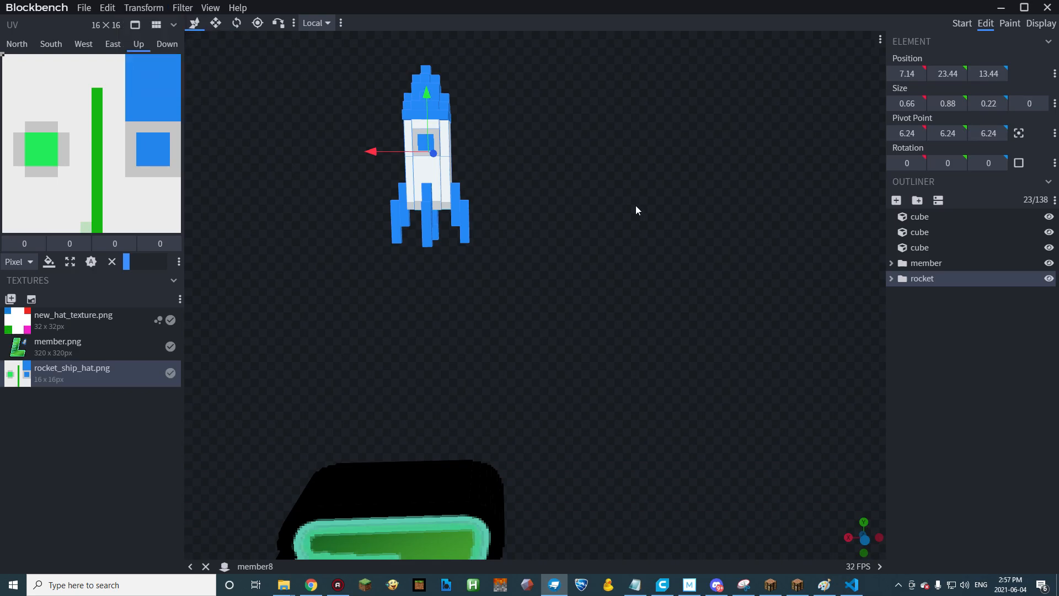
pyautogui.moveTo(583, 113); pyautogui.dragTo(566, 142)
# Shift the blue nose-cone cubes sideways in different directions so the top of the rocket starts breaking apart.
pyautogui.click(440, 104)
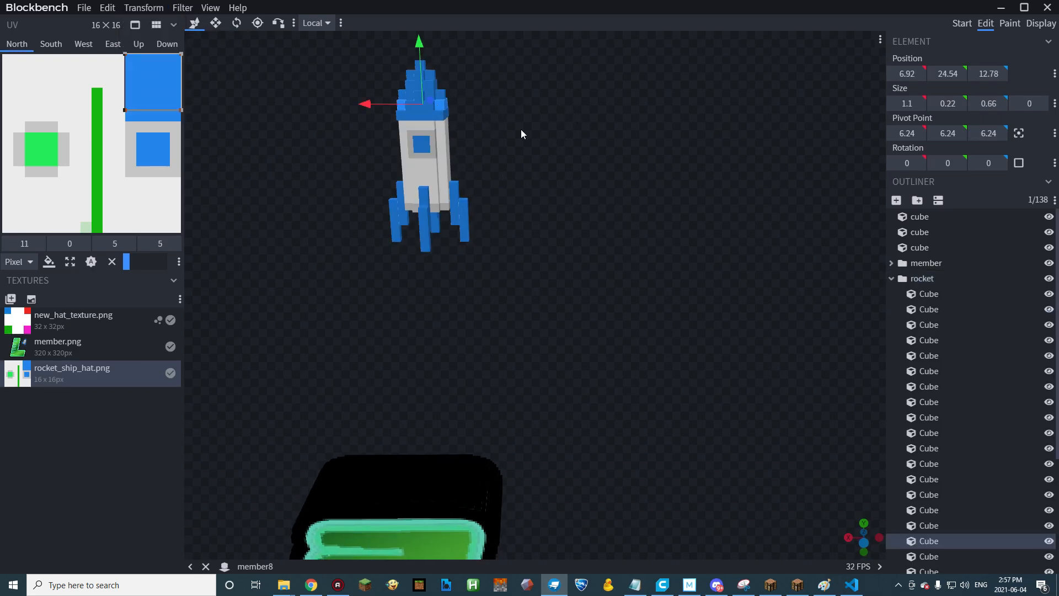
pyautogui.moveTo(379, 104); pyautogui.dragTo(418, 89)
pyautogui.click(420, 84)
pyautogui.click(416, 79)
pyautogui.click(425, 221)
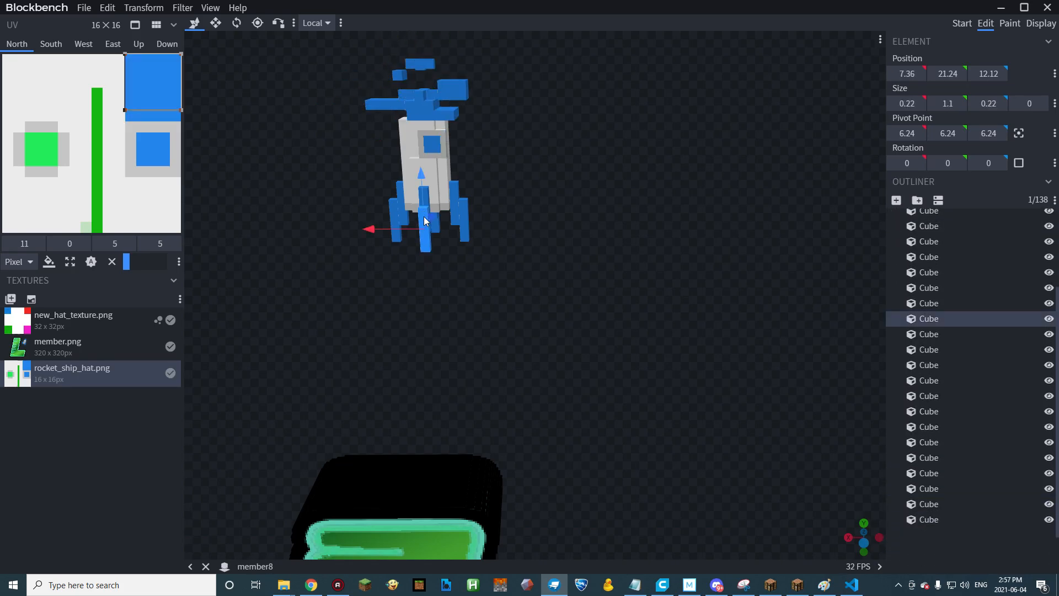
# Export this frame as a block/item model named member9 in the hats New folder.
pyautogui.click(86, 9)
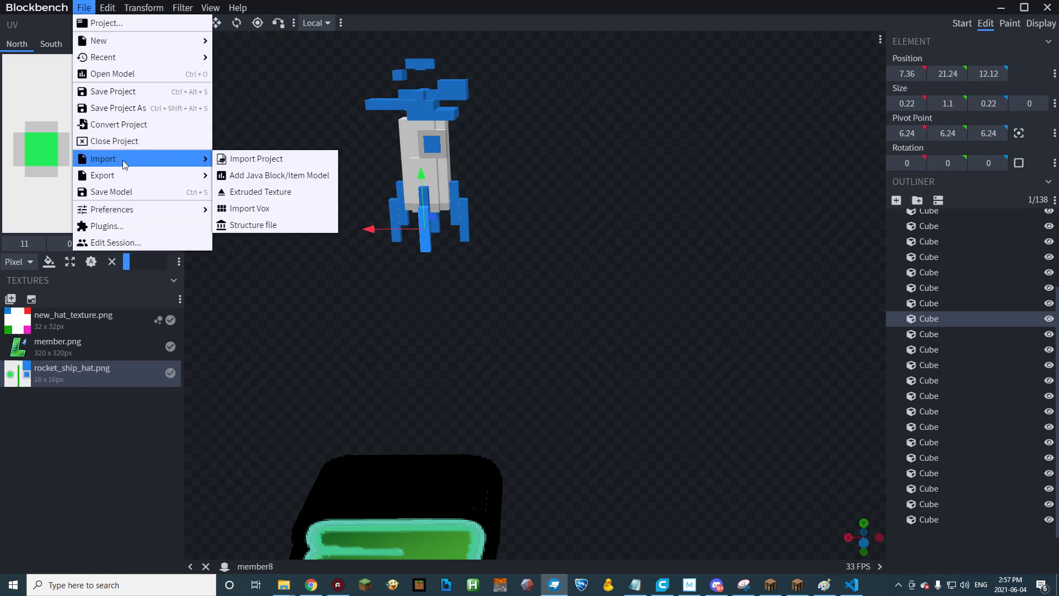
pyautogui.click(257, 177)
pyautogui.click(371, 283)
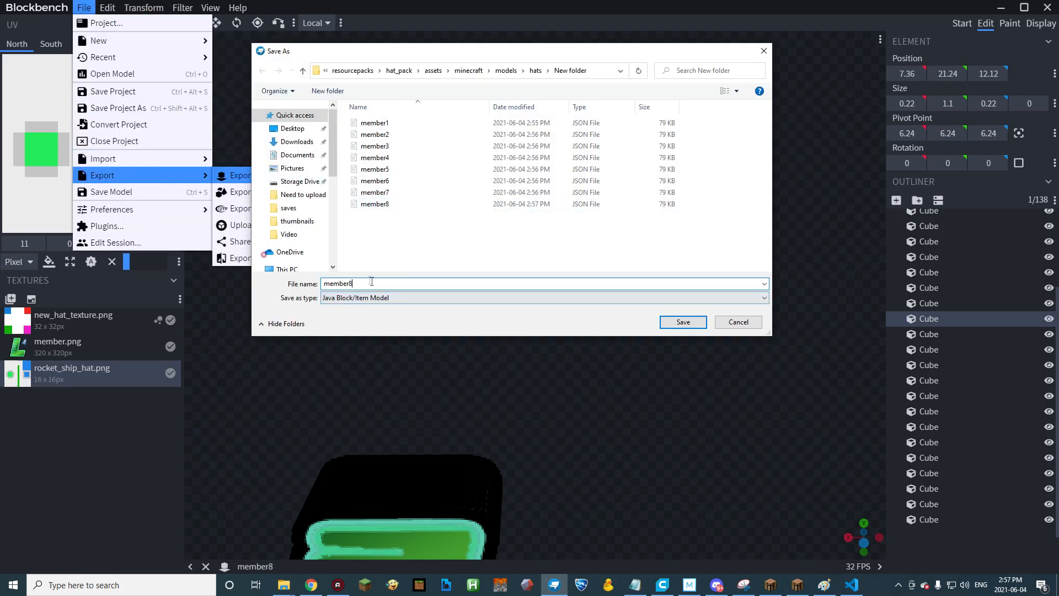
pyautogui.press('BackSpace')
pyautogui.write('9')
pyautogui.press('Return')
# Scatter the blue nose-cone cubes farther away from one another above the rocket body.
pyautogui.click(462, 114)
pyautogui.keyDown('shift'); pyautogui.click(387, 108); pyautogui.keyUp('shift')
pyautogui.moveTo(372, 110); pyautogui.dragTo(406, 113)
pyautogui.click(439, 115)
pyautogui.click(404, 99)
pyautogui.moveTo(363, 148); pyautogui.dragTo(309, 157)
pyautogui.moveTo(497, 87); pyautogui.dragTo(528, 65)
pyautogui.click(455, 83)
pyautogui.moveTo(352, 159); pyautogui.dragTo(408, 165)
pyautogui.click(478, 89)
pyautogui.moveTo(437, 95); pyautogui.dragTo(449, 94)
pyautogui.moveTo(353, 146); pyautogui.dragTo(412, 160)
# Pull the window and white body cubes apart to break up the middle of the rocket.
pyautogui.click(434, 143)
pyautogui.moveTo(342, 182); pyautogui.dragTo(371, 154)
pyautogui.click(473, 178)
pyautogui.moveTo(491, 140); pyautogui.dragTo(441, 139)
pyautogui.click(441, 140)
pyautogui.moveTo(419, 182); pyautogui.dragTo(338, 168)
pyautogui.moveTo(491, 171); pyautogui.dragTo(440, 174)
# Export the scattered rocket frame as a block/item model named member10.
pyautogui.click(84, 8)
pyautogui.moveTo(114, 180)
pyautogui.click(276, 176)
pyautogui.click(347, 285)
pyautogui.press('BackSpace')
pyautogui.write('10')
pyautogui.press('Return')
# Delete several of the blue cubes at the tip of the rocket's nose cone.
pyautogui.click(431, 172)
pyautogui.moveTo(461, 215); pyautogui.dragTo(560, 226)
pyautogui.click(458, 59)
pyautogui.press('Delete')
pyautogui.click(424, 77)
pyautogui.press('Delete')
pyautogui.click(424, 80)
pyautogui.press('Delete')
# Raise the whole rocket group with its remaining pieces for the next frame.
pyautogui.hotkey('ctrl', 'a')
pyautogui.click(473, 243)
pyautogui.scroll(2, 915, 279)
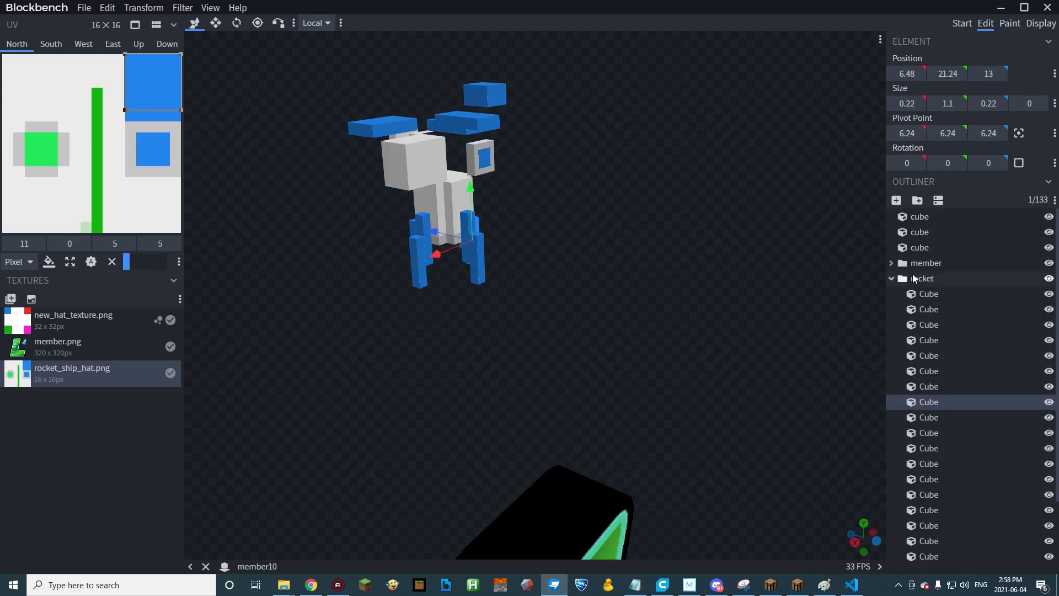
pyautogui.click(915, 278)
pyautogui.moveTo(443, 126); pyautogui.dragTo(441, 77)
# Shift a white body cube and a neighbouring blue fin cube outward from the rocket.
pyautogui.moveTo(532, 182); pyautogui.dragTo(629, 208)
pyautogui.click(442, 168)
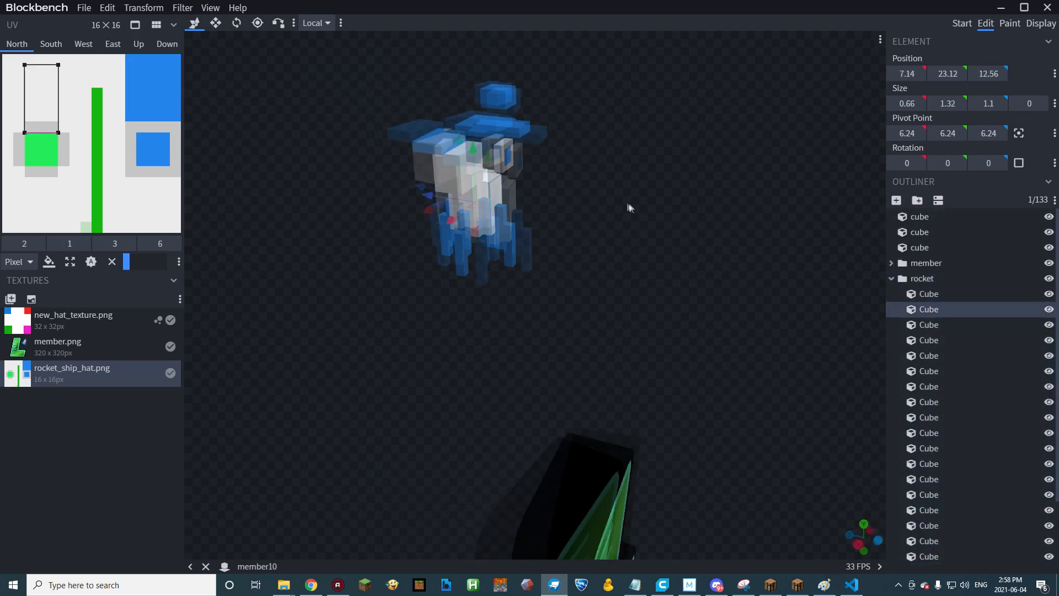
pyautogui.moveTo(452, 205); pyautogui.dragTo(429, 201)
pyautogui.click(466, 222)
pyautogui.click(461, 245)
pyautogui.moveTo(411, 241); pyautogui.dragTo(386, 239)
# Spread the other blue fin cubes outward around the rocket's base.
pyautogui.click(488, 267)
pyautogui.moveTo(596, 302); pyautogui.dragTo(518, 303)
pyautogui.moveTo(361, 238)
pyautogui.mouseDown()
pyautogui.moveTo(339, 241)
pyautogui.moveTo(352, 221)
pyautogui.mouseUp()
pyautogui.click(412, 216)
pyautogui.moveTo(353, 259); pyautogui.dragTo(386, 260)
pyautogui.click(480, 238)
pyautogui.moveTo(447, 231); pyautogui.dragTo(472, 246)
pyautogui.click(467, 218)
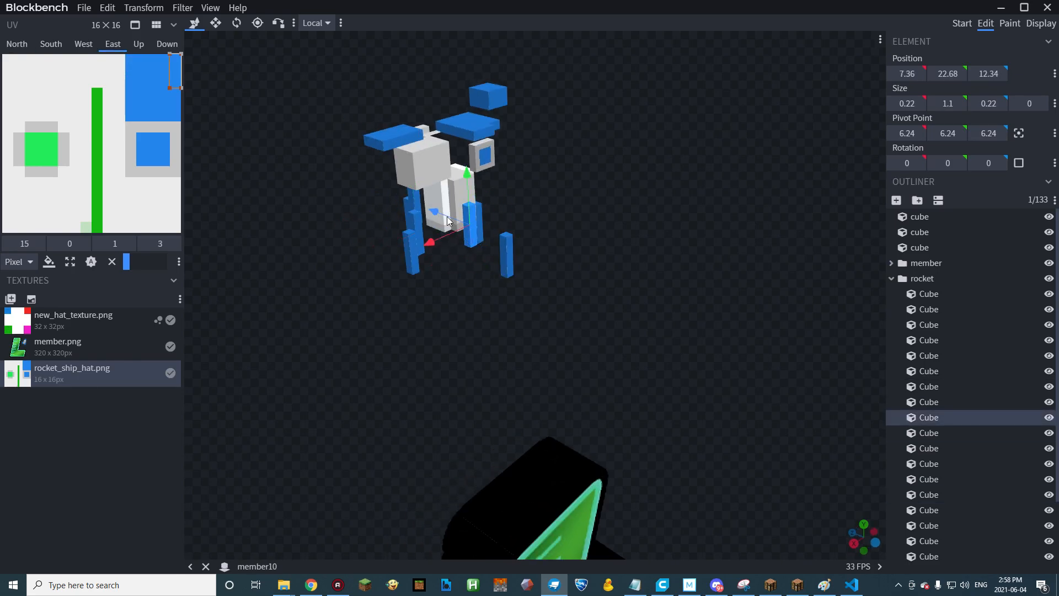
pyautogui.moveTo(544, 254); pyautogui.dragTo(482, 243)
pyautogui.click(466, 203)
pyautogui.moveTo(415, 201); pyautogui.dragTo(434, 201)
# Offset the main white body cubes from each other, moving the larger one to Z 13.31.
pyautogui.click(463, 189)
pyautogui.moveTo(552, 220); pyautogui.dragTo(485, 226)
pyautogui.click(473, 157)
pyautogui.moveTo(501, 135); pyautogui.dragTo(510, 136)
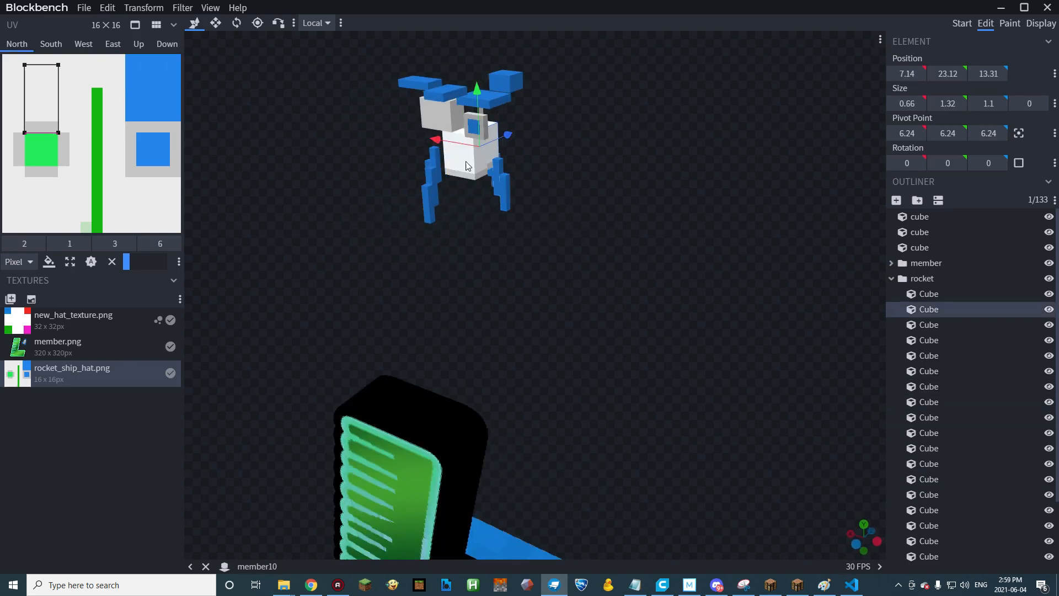
pyautogui.click(455, 157)
pyautogui.moveTo(420, 150); pyautogui.dragTo(410, 151)
pyautogui.moveTo(331, 231); pyautogui.dragTo(392, 226)
# Move the remaining blue nose-cone plates farther apart around the top of the rocket.
pyautogui.click(83, 8)
pyautogui.click(391, 99)
pyautogui.moveTo(342, 98); pyautogui.dragTo(324, 98)
pyautogui.keyDown('ctrl'); pyautogui.click(443, 99); pyautogui.keyUp('ctrl')
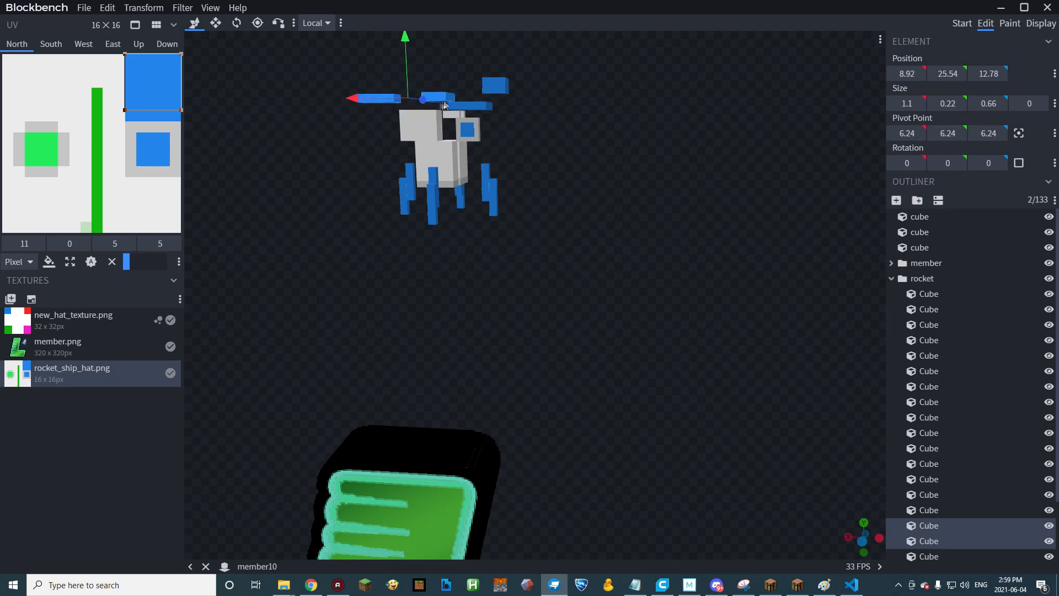
pyautogui.moveTo(552, 165); pyautogui.dragTo(491, 191)
pyautogui.click(422, 63)
pyautogui.moveTo(445, 60); pyautogui.dragTo(470, 95)
pyautogui.click(465, 82)
pyautogui.click(507, 84)
pyautogui.click(483, 101)
pyautogui.moveTo(551, 166); pyautogui.dragTo(590, 166)
# Shift the upper white body cube away from the lower body cubes.
pyautogui.click(464, 135)
pyautogui.moveTo(409, 134); pyautogui.dragTo(467, 86)
pyautogui.click(454, 119)
# Export this breakup frame as a block/item model named member11.
pyautogui.click(84, 8)
pyautogui.moveTo(106, 176)
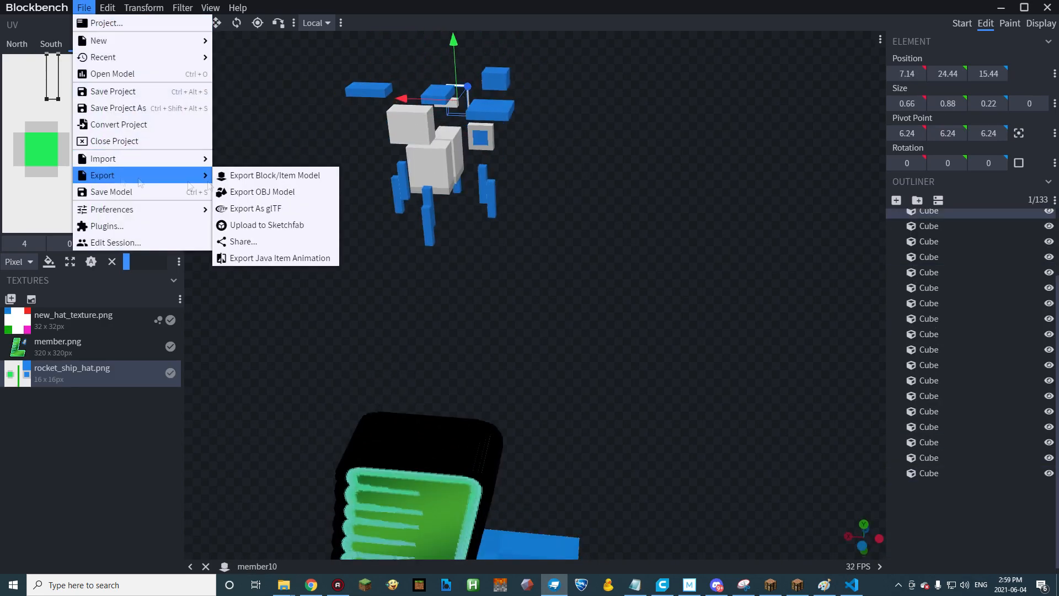
pyautogui.click(270, 174)
pyautogui.write('member11')
pyautogui.press('Return')
# Delete the remaining blue nose-cone cubes and raise the rest of the rocket group.
pyautogui.click(432, 109)
pyautogui.moveTo(552, 220); pyautogui.dragTo(634, 221)
pyautogui.press('Delete')
pyautogui.click(420, 136)
pyautogui.press('Delete')
pyautogui.click(932, 279)
pyautogui.moveTo(462, 139); pyautogui.dragTo(463, 102)
# Raise the window cube and the upper white body cube above the other rocket pieces.
pyautogui.click(505, 98)
pyautogui.moveTo(619, 134); pyautogui.dragTo(552, 165)
pyautogui.moveTo(479, 101); pyautogui.dragTo(478, 89)
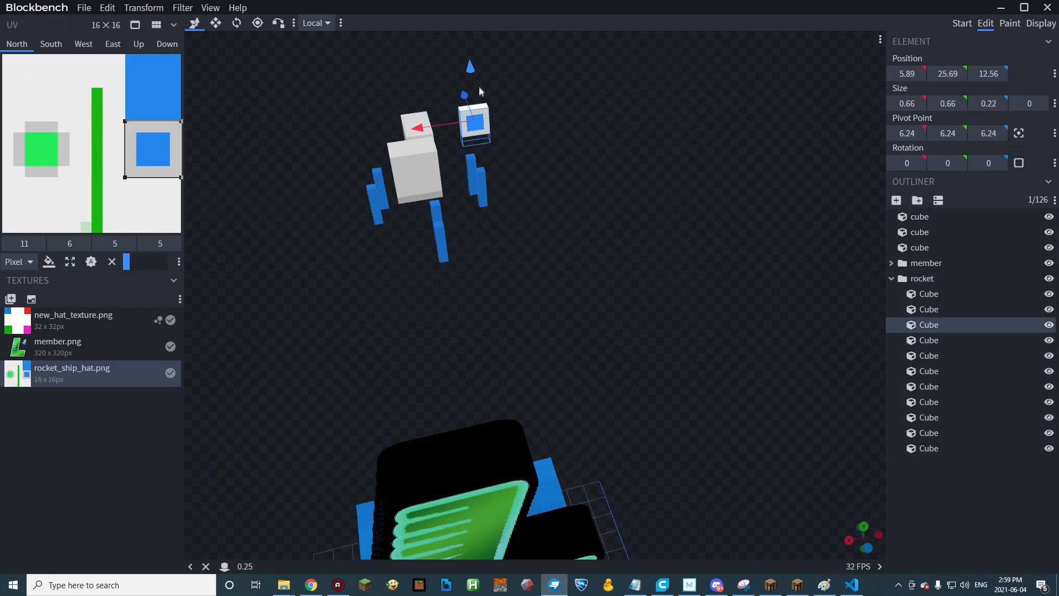
pyautogui.click(417, 124)
pyautogui.moveTo(380, 154); pyautogui.dragTo(367, 155)
pyautogui.moveTo(404, 122); pyautogui.dragTo(400, 108)
# Move the large white body cube and the blue fin cubes farther outward.
pyautogui.click(414, 176)
pyautogui.moveTo(361, 177); pyautogui.dragTo(340, 181)
pyautogui.click(442, 245)
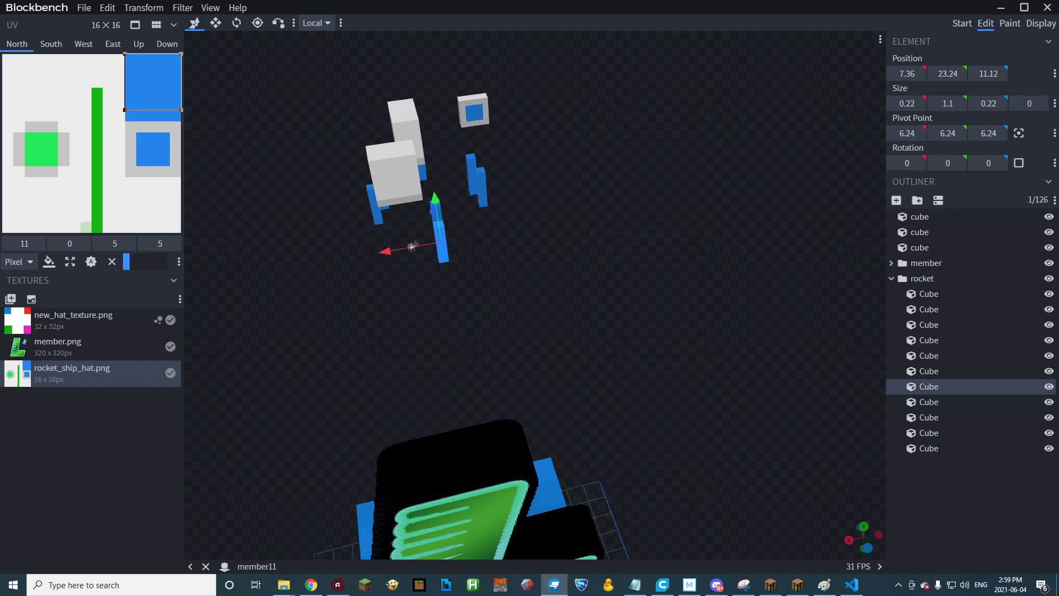
pyautogui.moveTo(400, 246); pyautogui.dragTo(365, 253)
pyautogui.click(482, 188)
pyautogui.moveTo(459, 191); pyautogui.dragTo(467, 192)
# Export the current rocket frame as a block/item model named member12.
pyautogui.click(83, 8)
pyautogui.moveTo(119, 175)
pyautogui.click(265, 175)
pyautogui.click(355, 283)
pyautogui.press('BackSpace')
pyautogui.write('2')
pyautogui.press('Return')
# Delete the white body cubes and the window cube, keeping only blue fin cubes in the rocket group.
pyautogui.moveTo(451, 151); pyautogui.dragTo(484, 135)
pyautogui.click(416, 157)
pyautogui.press('Delete')
pyautogui.press('Delete')
pyautogui.click(411, 156)
pyautogui.click(485, 83)
pyautogui.press('Delete')
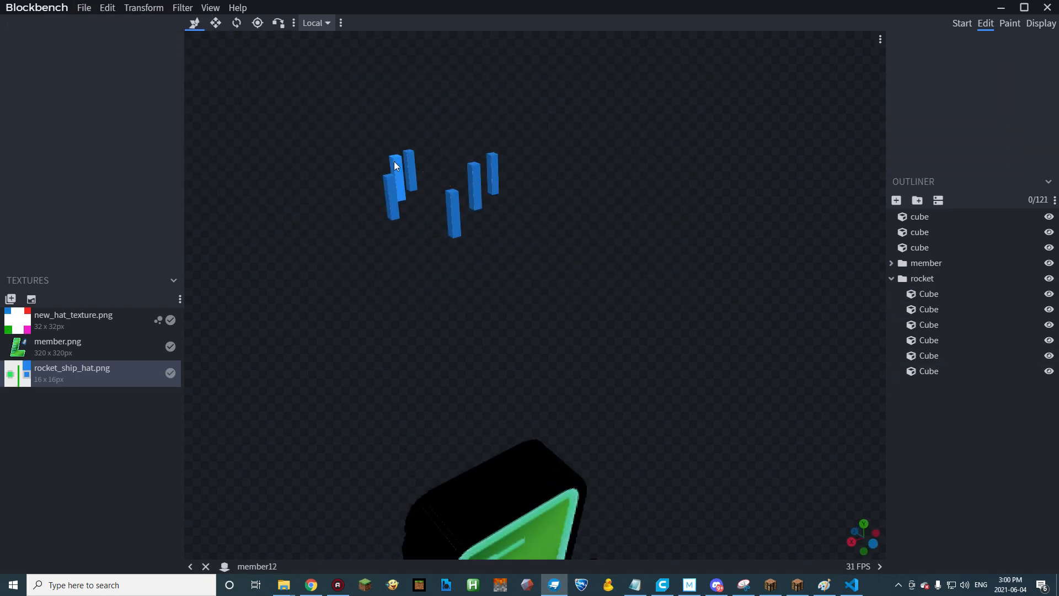
# Raise the remaining blue fin cubes to Y 24.24 and export this frame as member13.
pyautogui.moveTo(496, 221); pyautogui.dragTo(458, 226)
pyautogui.click(932, 278)
pyautogui.moveTo(436, 105); pyautogui.dragTo(439, 90)
pyautogui.click(84, 8)
pyautogui.moveTo(103, 175)
pyautogui.click(265, 175)
pyautogui.write('member13')
pyautogui.press('Return')
# Delete all the remaining blue fin cubes from the rocket group.
pyautogui.moveTo(394, 184); pyautogui.dragTo(434, 187)
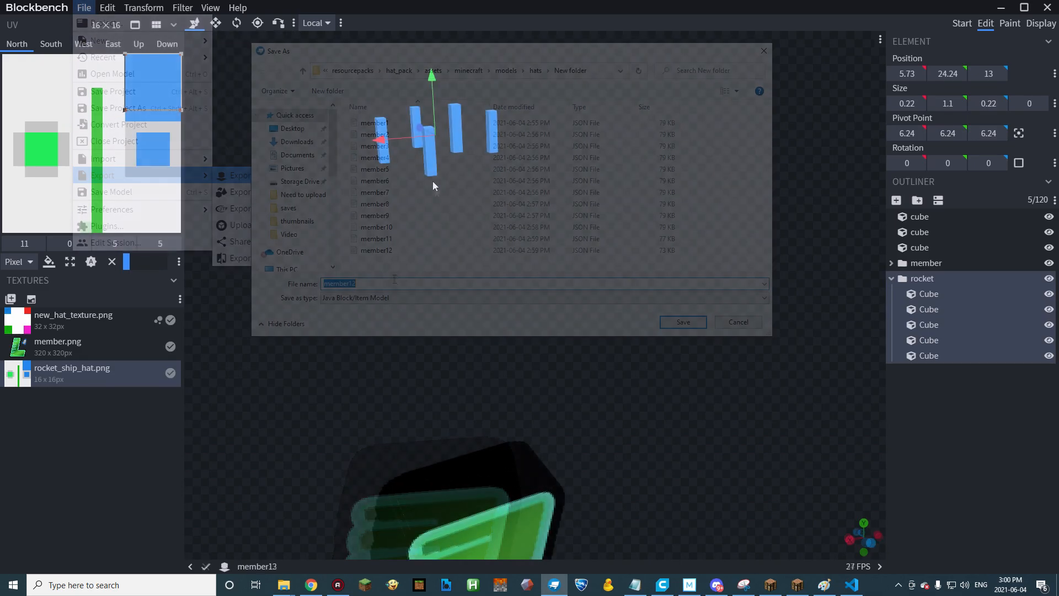
pyautogui.click(429, 152)
pyautogui.press('Delete')
pyautogui.click(462, 144)
pyautogui.press('Delete')
pyautogui.click(492, 142)
pyautogui.press('Delete')
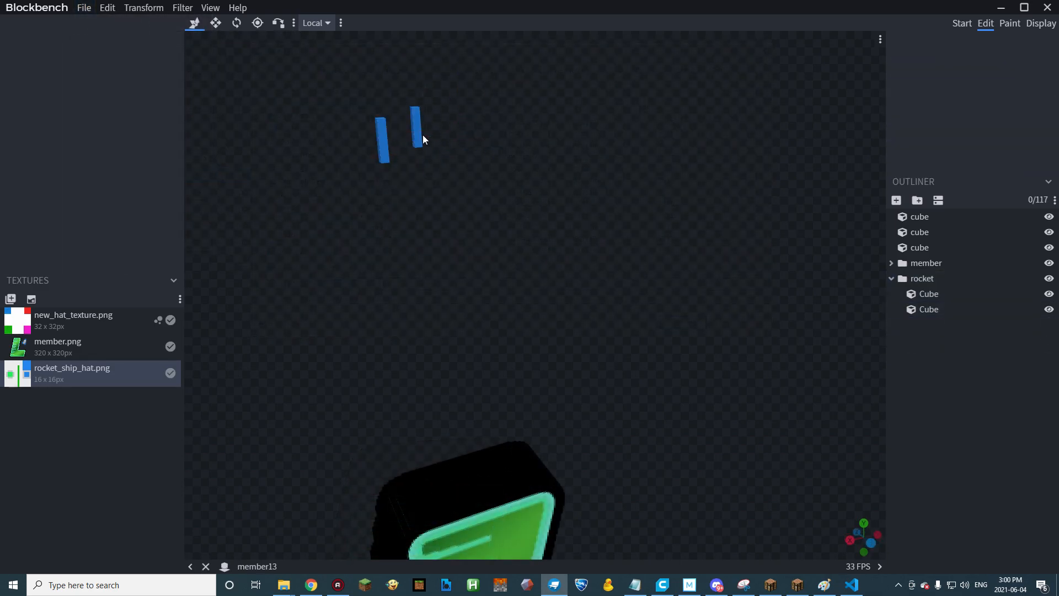
pyautogui.click(420, 138)
pyautogui.press('Delete')
pyautogui.click(386, 146)
pyautogui.press('Delete')
pyautogui.moveTo(402, 147); pyautogui.dragTo(524, 232)
# Export the final frame without the rocket as a block/item model named member14.
pyautogui.click(83, 7)
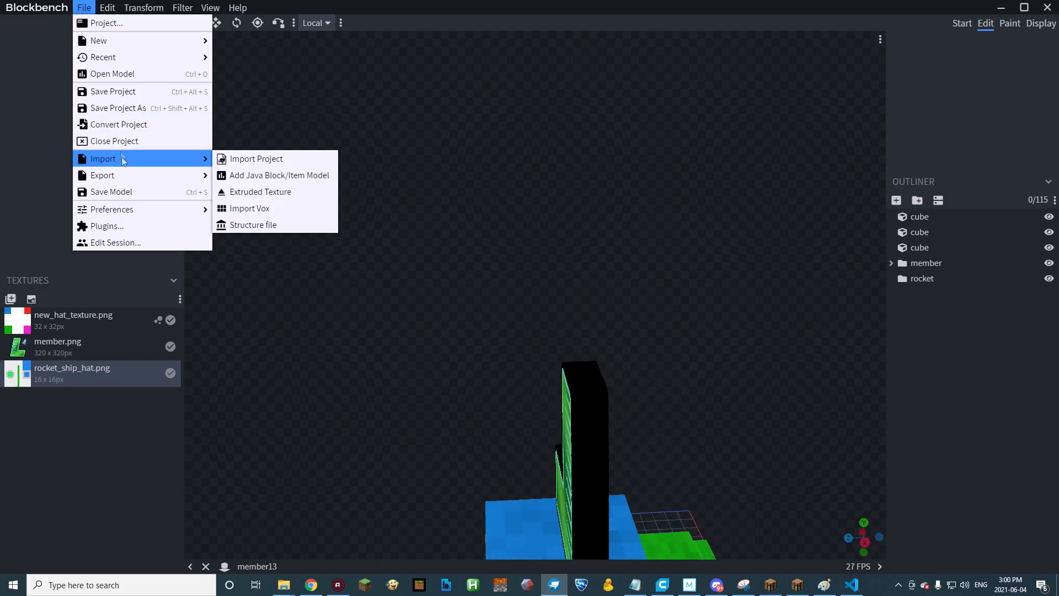
pyautogui.moveTo(161, 177)
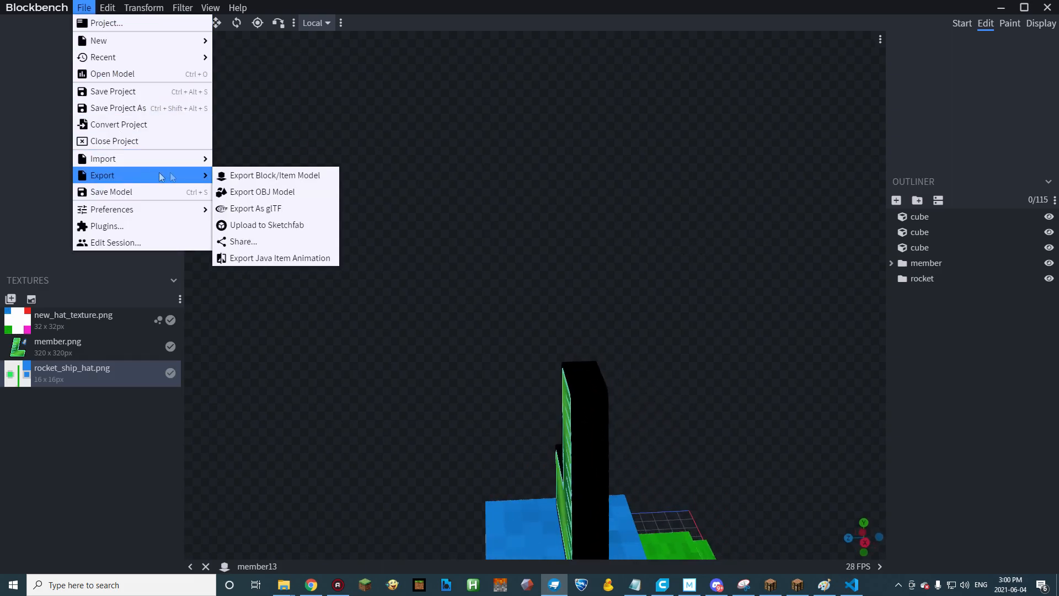
pyautogui.click(275, 175)
pyautogui.click(383, 284)
pyautogui.press('BackSpace')
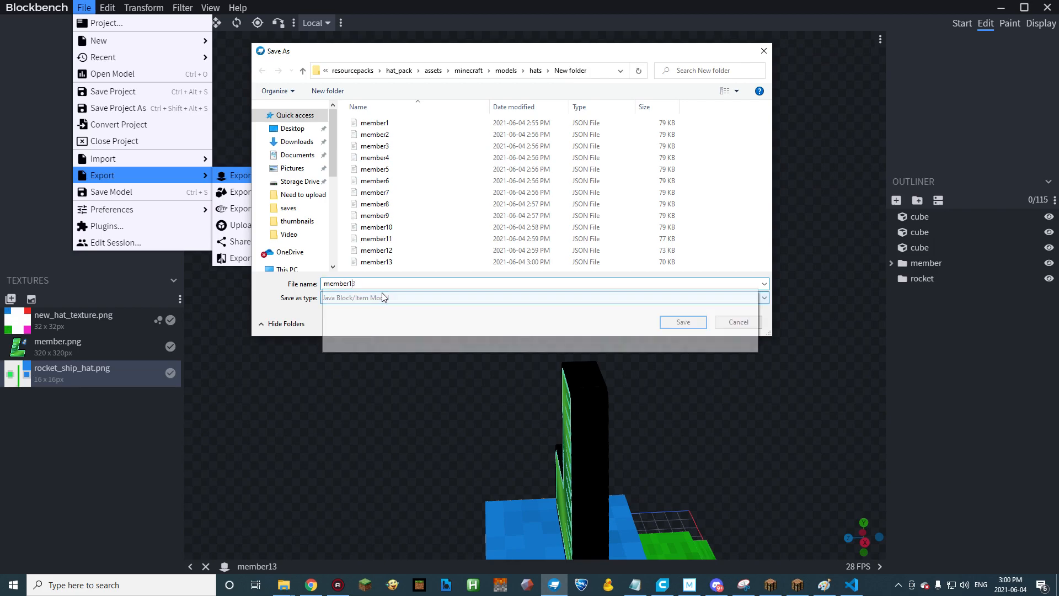
pyautogui.write('4')
pyautogui.press('Return')
pyautogui.scroll(-4, 521, 339)
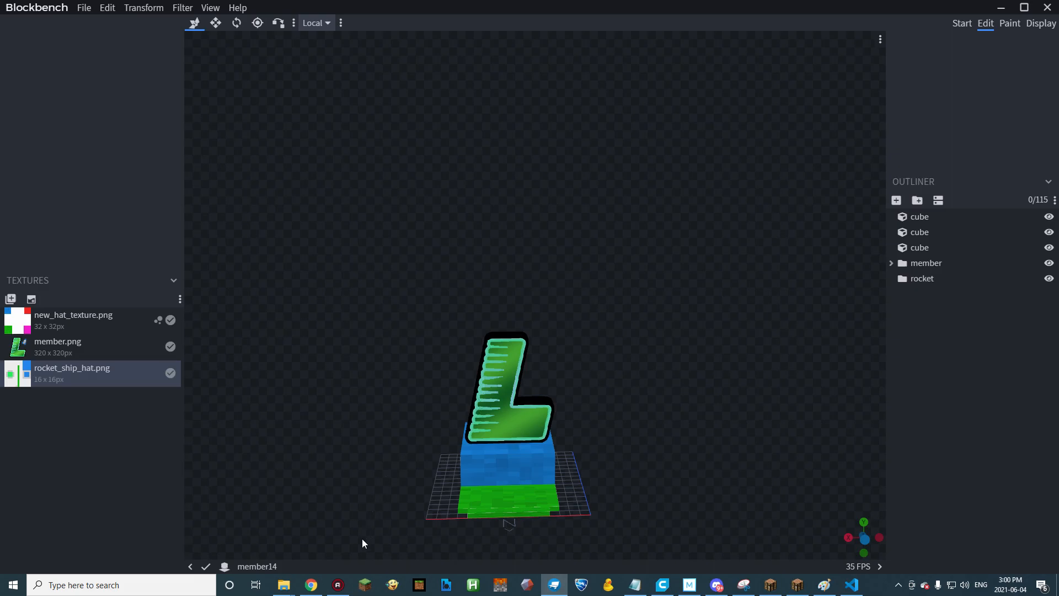
# Switch to the Json model animator in the browser and choose member1 to member14 from New folder in hats as input files.
pyautogui.click(310, 593)
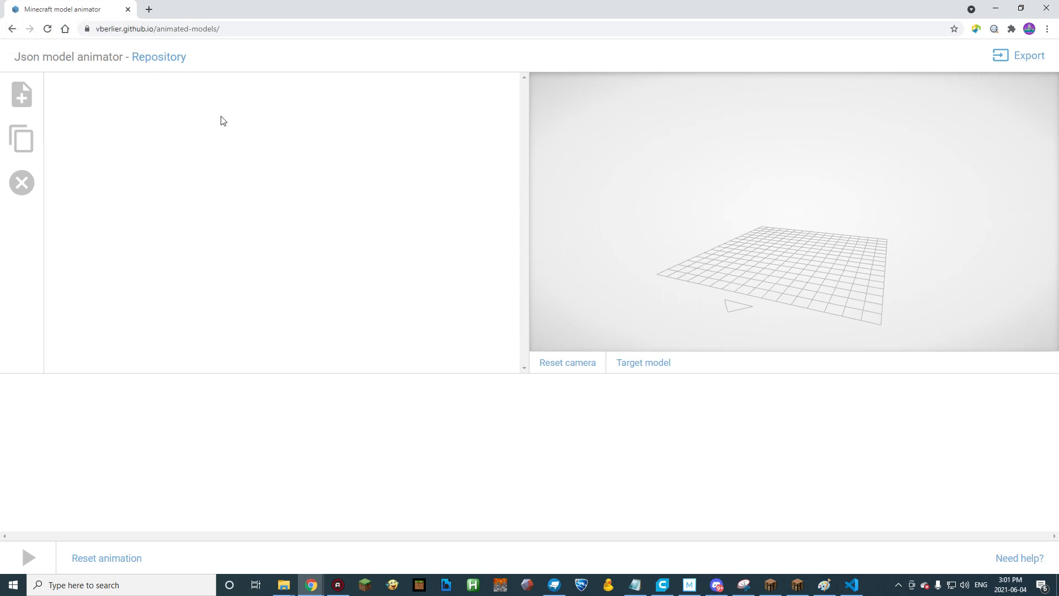
pyautogui.click(238, 31)
pyautogui.click(232, 64)
pyautogui.click(26, 97)
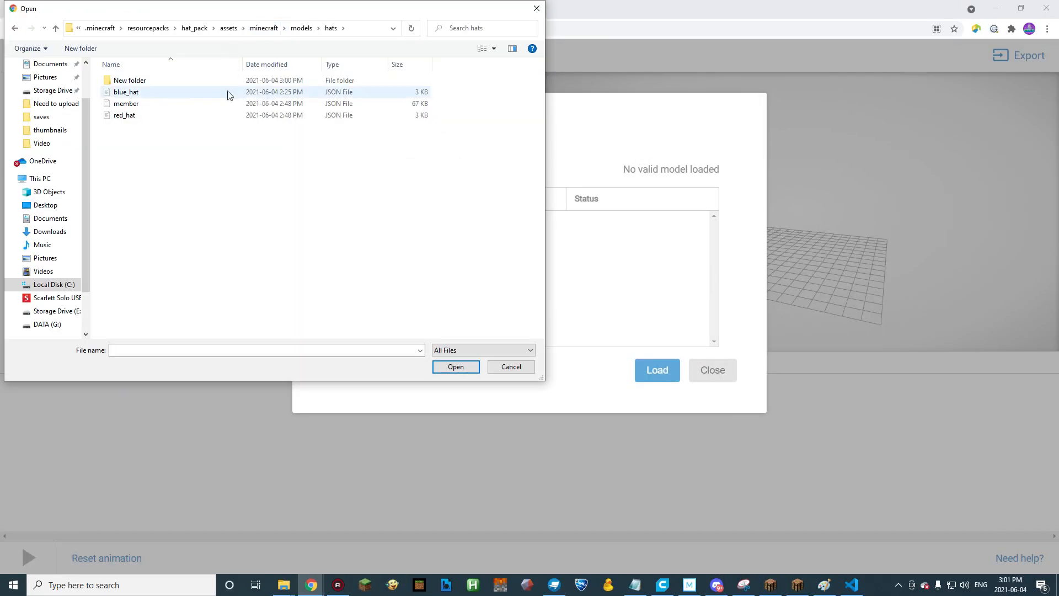
pyautogui.doubleClick(129, 80)
pyautogui.click(141, 83)
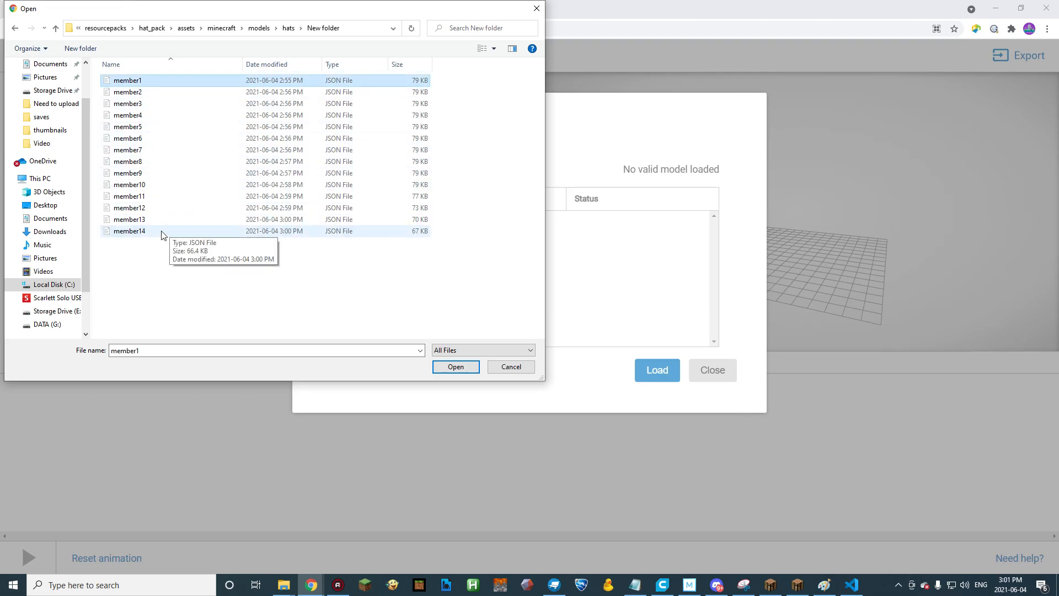
pyautogui.keyDown('shift'); pyautogui.click(162, 231); pyautogui.keyUp('shift')
pyautogui.click(460, 368)
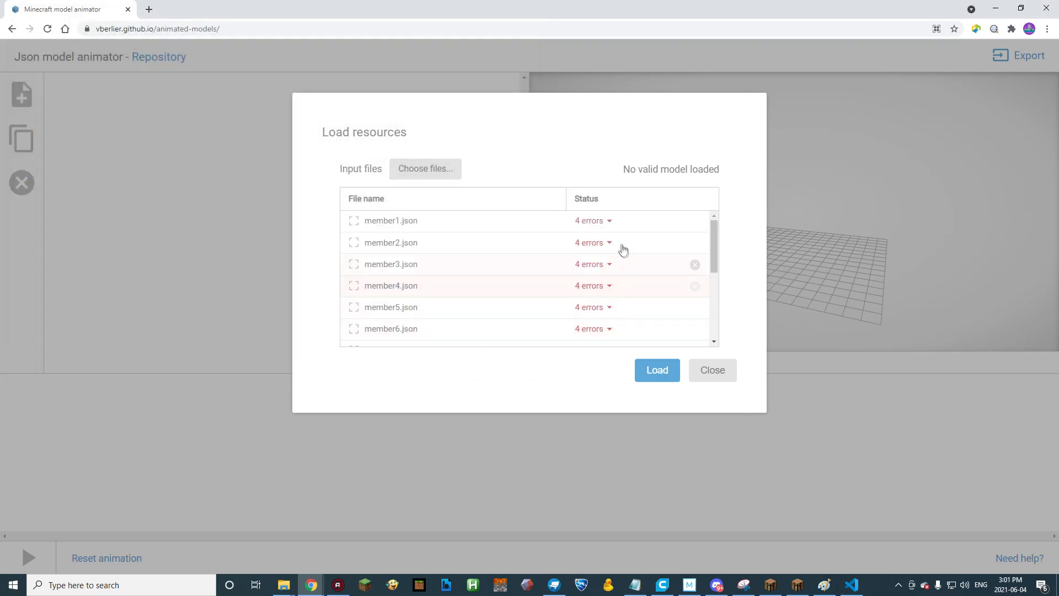
# Add member.png, new_hat_texture.png and rocket_ship_hat.png from the hat_textures folder to the input files and load all the resources.
pyautogui.click(609, 221)
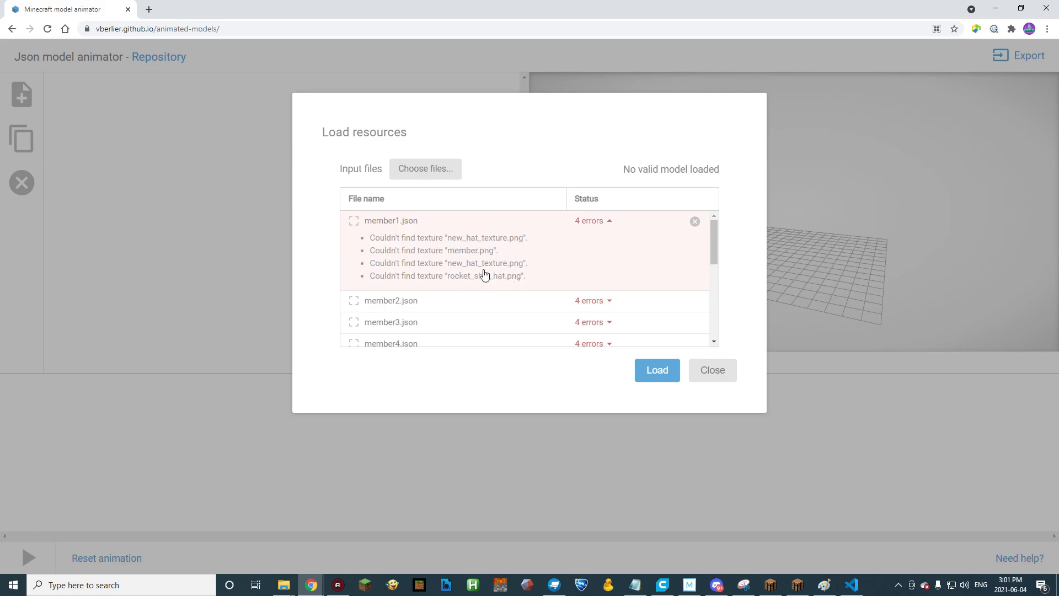
pyautogui.click(438, 170)
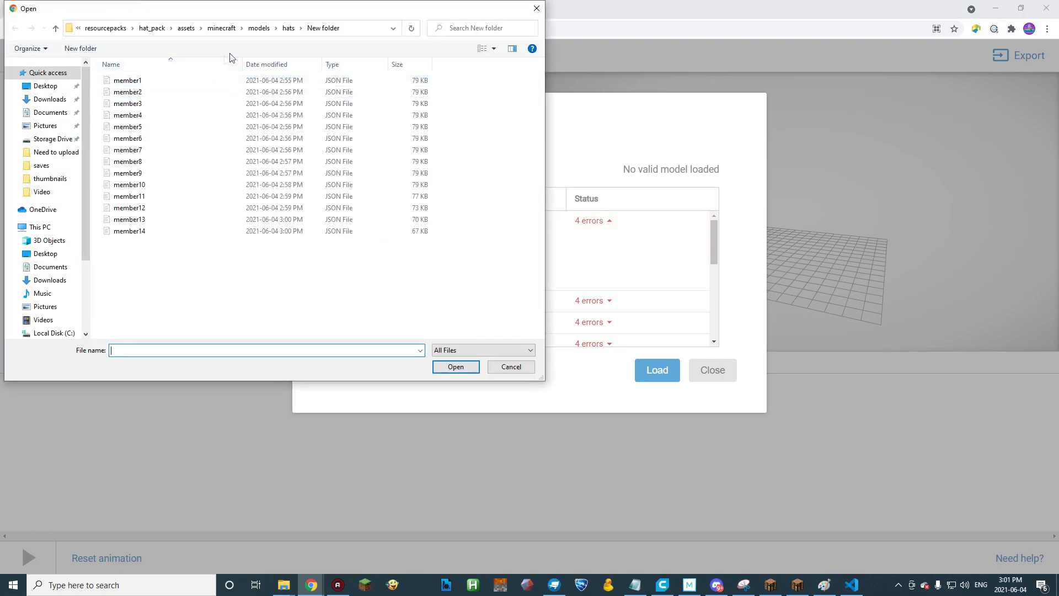
pyautogui.click(260, 30)
pyautogui.click(265, 29)
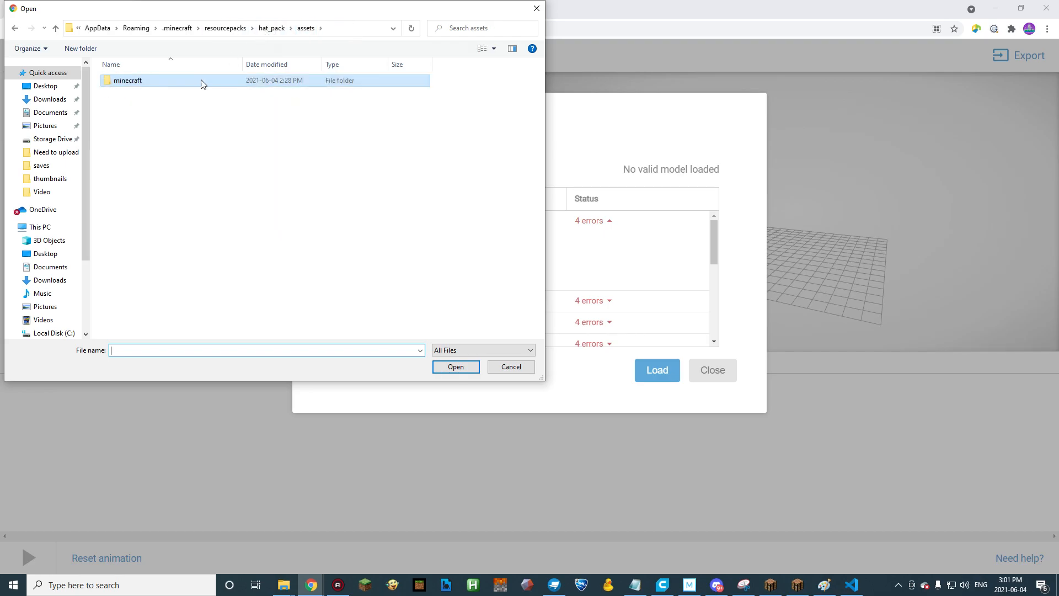
pyautogui.doubleClick(121, 90)
pyautogui.doubleClick(130, 93)
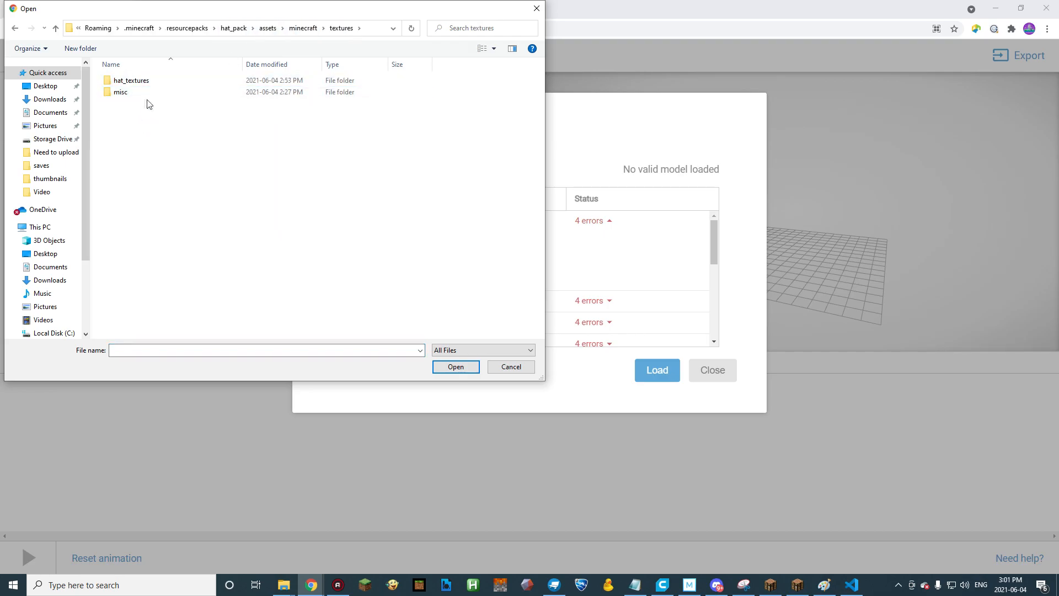
pyautogui.doubleClick(142, 86)
pyautogui.moveTo(358, 167); pyautogui.dragTo(137, 108)
pyautogui.press('Return')
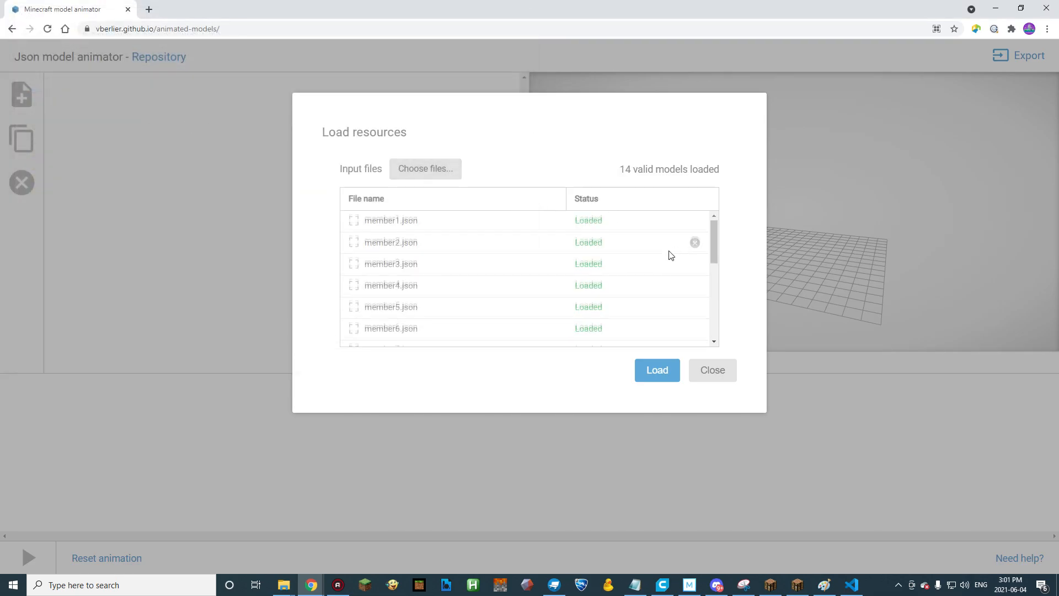
pyautogui.scroll(-5, 662, 254)
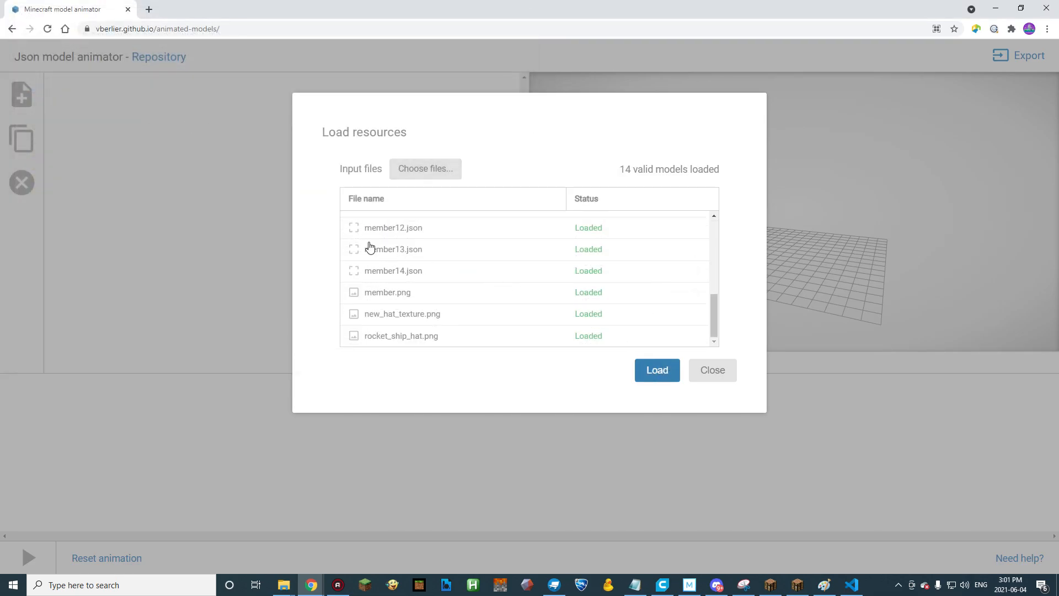
pyautogui.click(656, 370)
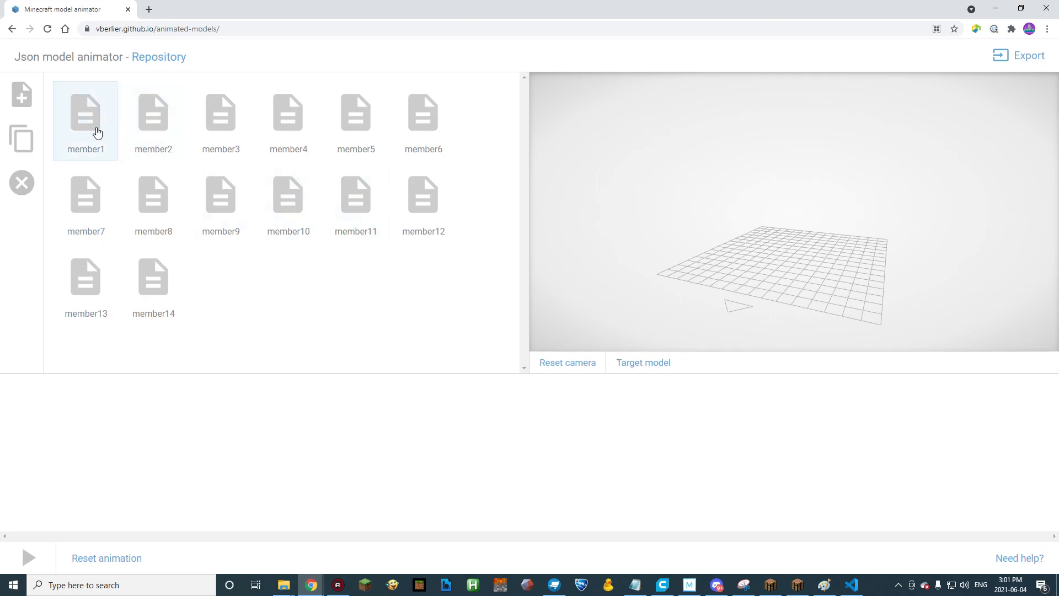
# Place the models member1 through member14 on the animation timeline in numerical order.
pyautogui.moveTo(87, 160); pyautogui.dragTo(44, 441)
pyautogui.moveTo(159, 130); pyautogui.dragTo(105, 441)
pyautogui.moveTo(229, 121); pyautogui.dragTo(199, 419)
pyautogui.moveTo(288, 116); pyautogui.dragTo(231, 430)
pyautogui.moveTo(383, 132); pyautogui.dragTo(304, 450)
pyautogui.moveTo(429, 129); pyautogui.dragTo(365, 460)
pyautogui.moveTo(88, 208); pyautogui.dragTo(427, 458)
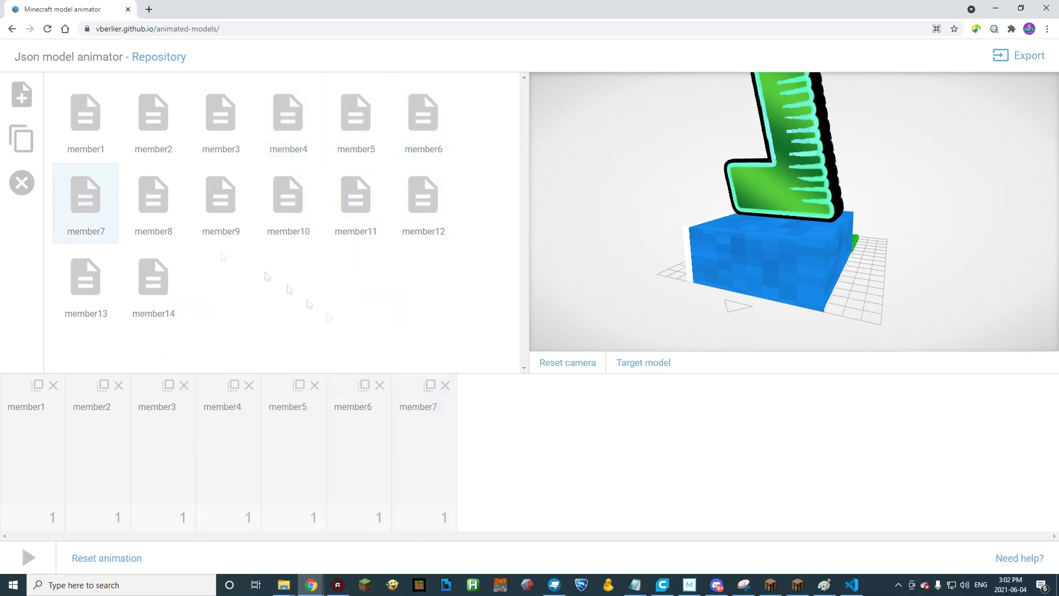
pyautogui.moveTo(157, 207); pyautogui.dragTo(493, 436)
pyautogui.moveTo(224, 204); pyautogui.dragTo(557, 439)
pyautogui.moveTo(288, 199); pyautogui.dragTo(617, 441)
pyautogui.moveTo(355, 199); pyautogui.dragTo(715, 438)
pyautogui.moveTo(433, 377); pyautogui.dragTo(832, 441)
pyautogui.moveTo(170, 294); pyautogui.dragTo(942, 458)
# Play the animation and examine the hat in the preview from several angles.
pyautogui.scroll(-6, 906, 263)
pyautogui.moveTo(906, 263); pyautogui.dragTo(853, 224)
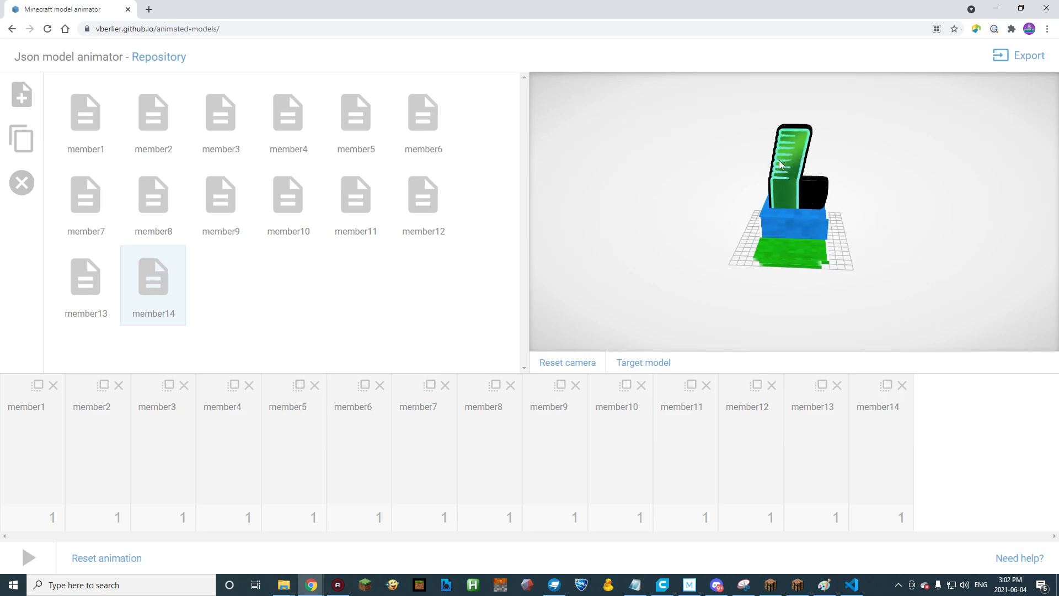
pyautogui.moveTo(753, 224); pyautogui.dragTo(805, 193)
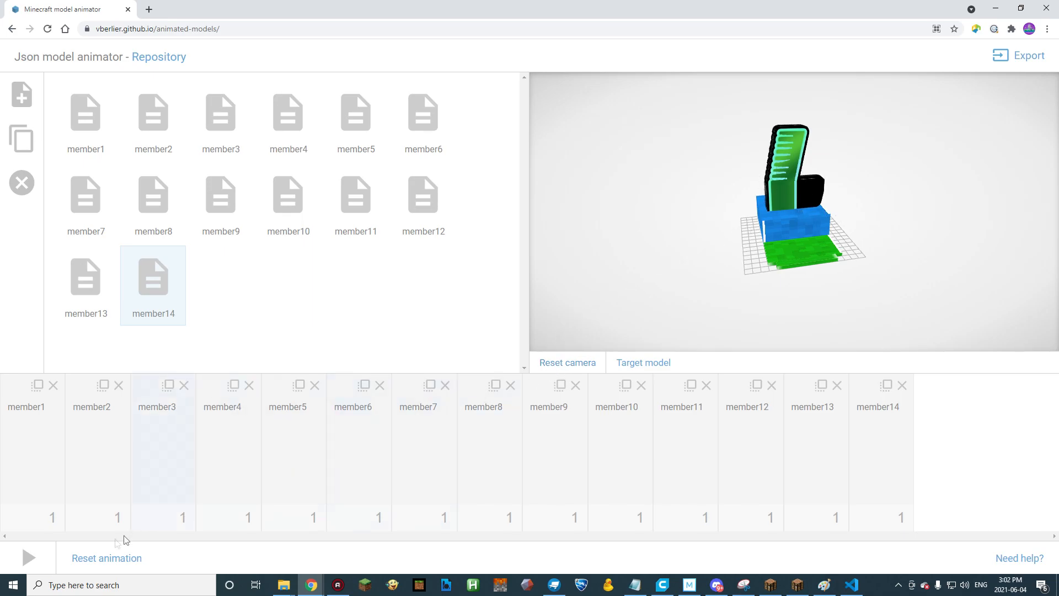
pyautogui.click(28, 558)
pyautogui.moveTo(668, 258); pyautogui.dragTo(783, 261)
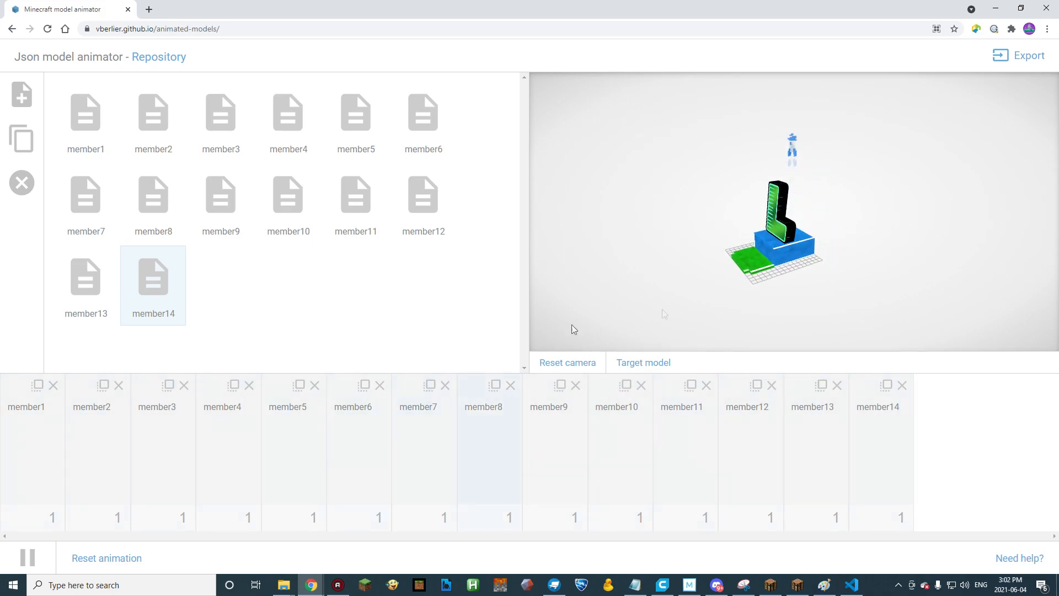
# Remove the member1 and member2 frames from the timeline and put them back at the start in order.
pyautogui.click(53, 385)
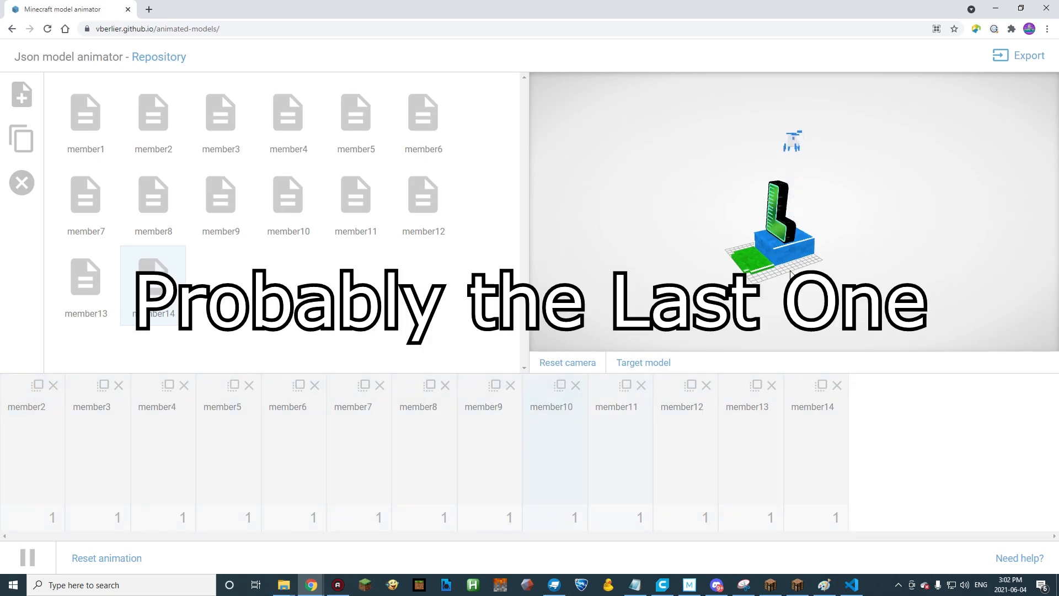
pyautogui.moveTo(88, 147); pyautogui.dragTo(22, 430)
pyautogui.click(28, 558)
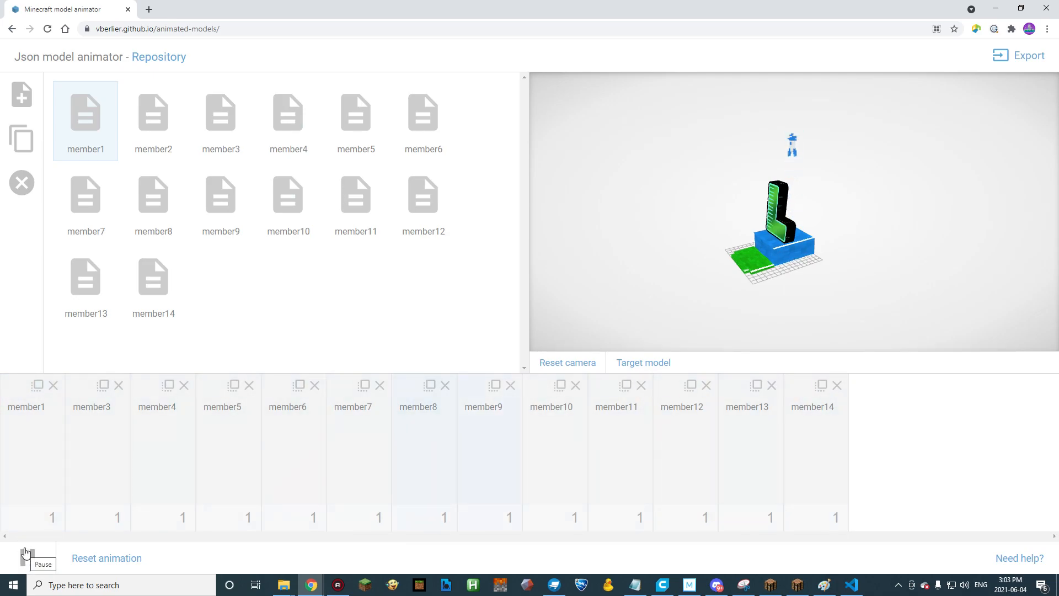
pyautogui.moveTo(154, 113); pyautogui.dragTo(100, 426)
# Export the animated model using the default model path, texture path and pack format.
pyautogui.moveTo(700, 224)
pyautogui.mouseDown()
pyautogui.moveTo(697, 250)
pyautogui.moveTo(796, 239)
pyautogui.moveTo(702, 236)
pyautogui.moveTo(715, 230)
pyautogui.mouseUp()
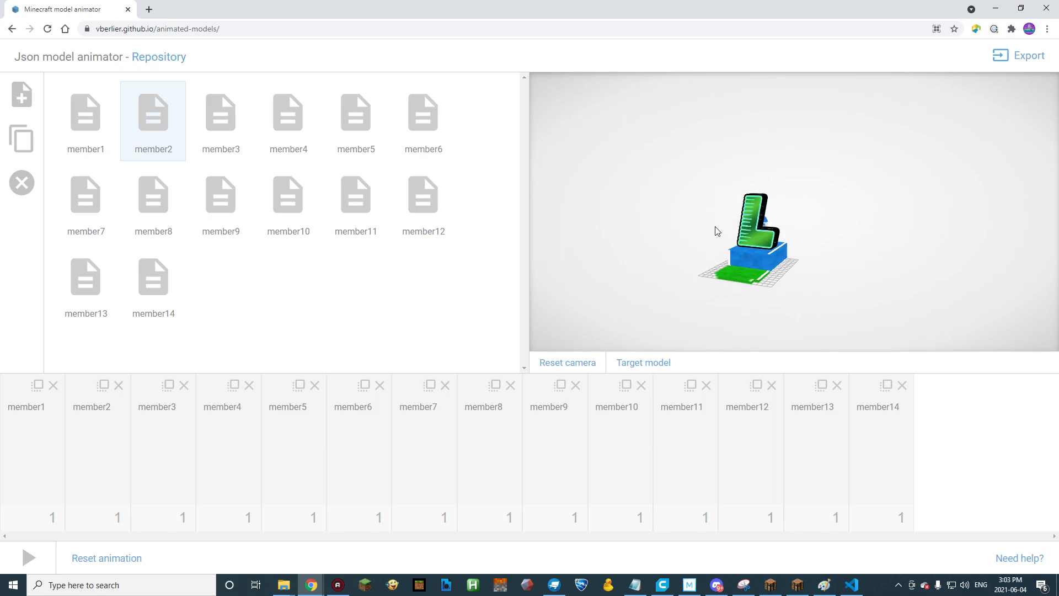
pyautogui.moveTo(668, 254); pyautogui.dragTo(724, 260)
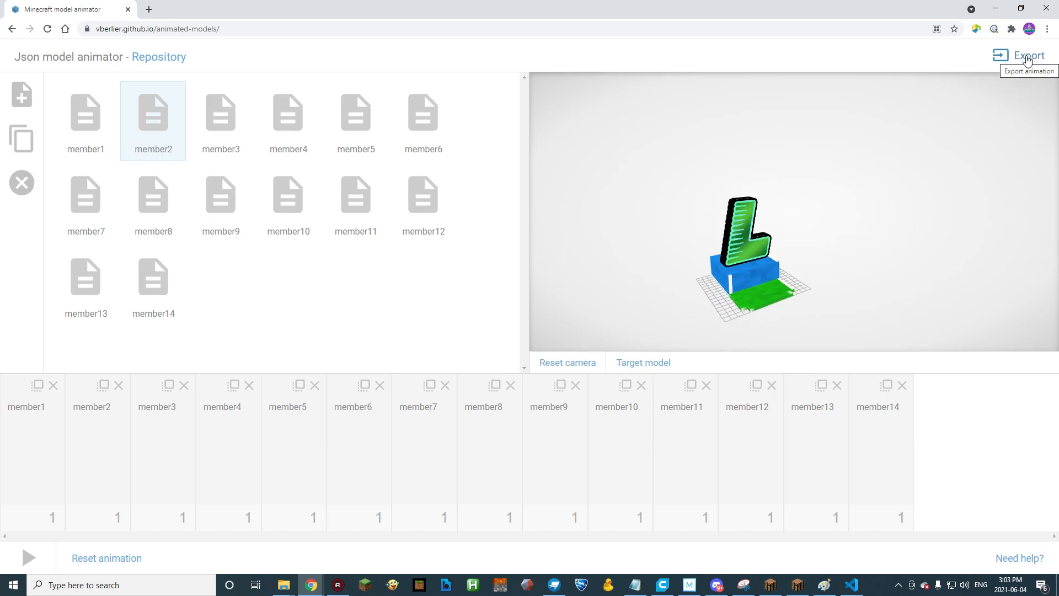
pyautogui.click(1027, 57)
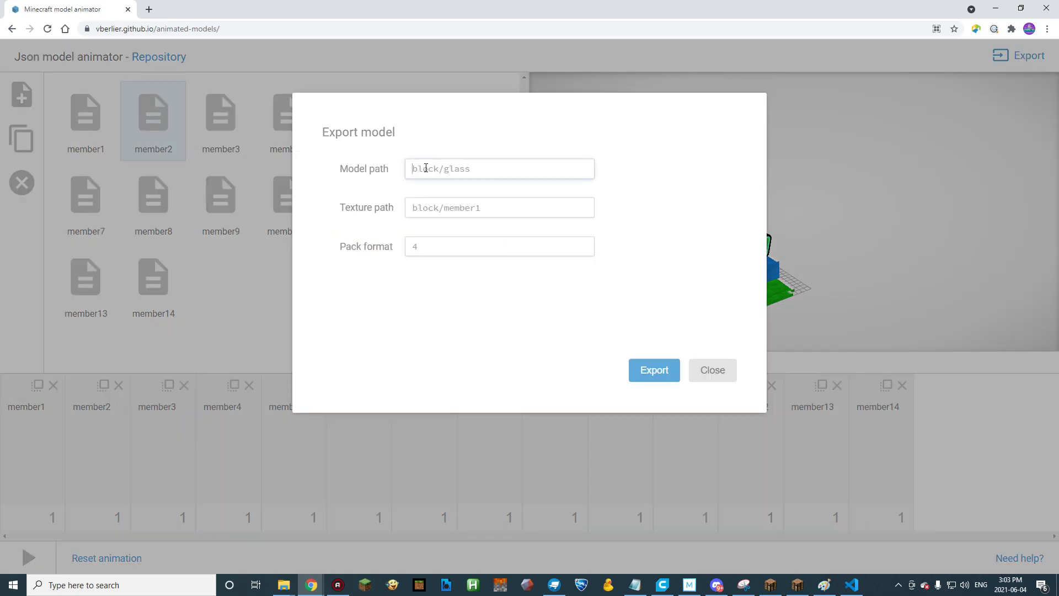
pyautogui.click(646, 371)
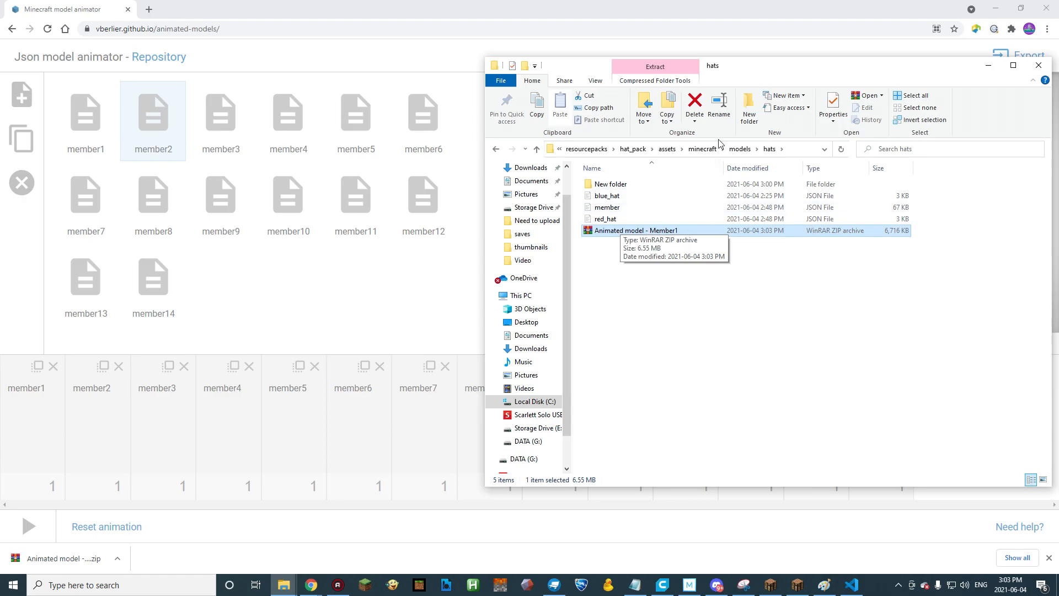
# Extract the Animated model - Member1 archive to its own folder inside hats and delete the archive.
pyautogui.moveTo(782, 73); pyautogui.dragTo(709, 77)
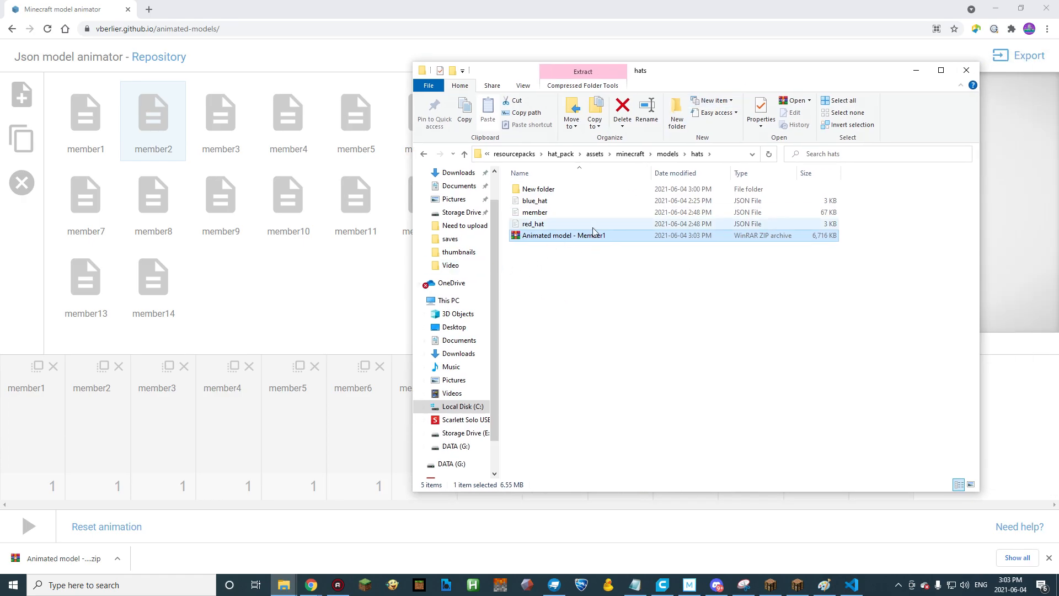
pyautogui.rightClick(567, 237)
pyautogui.click(604, 279)
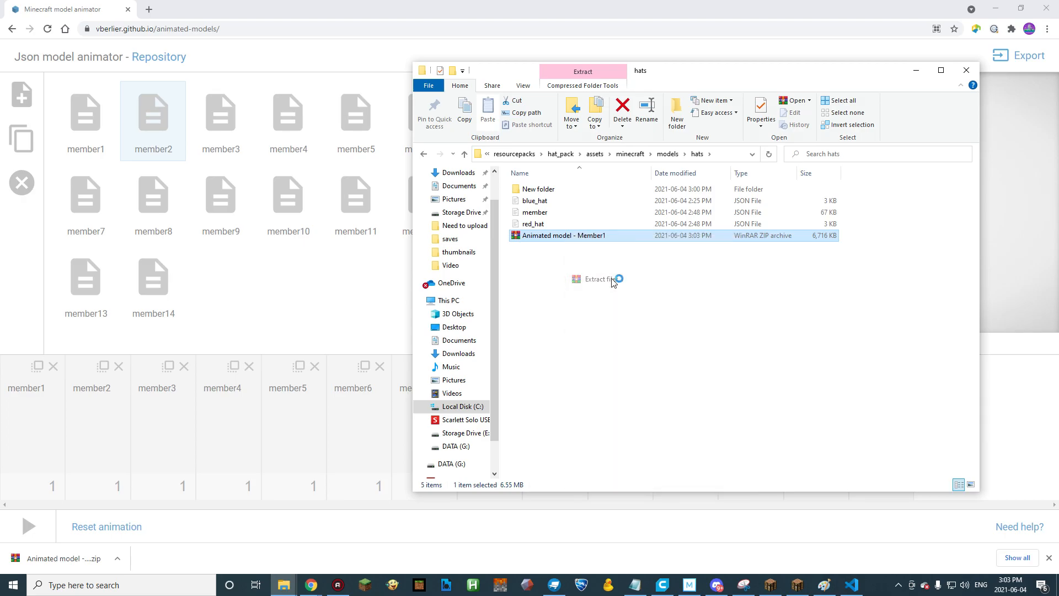
pyautogui.click(561, 416)
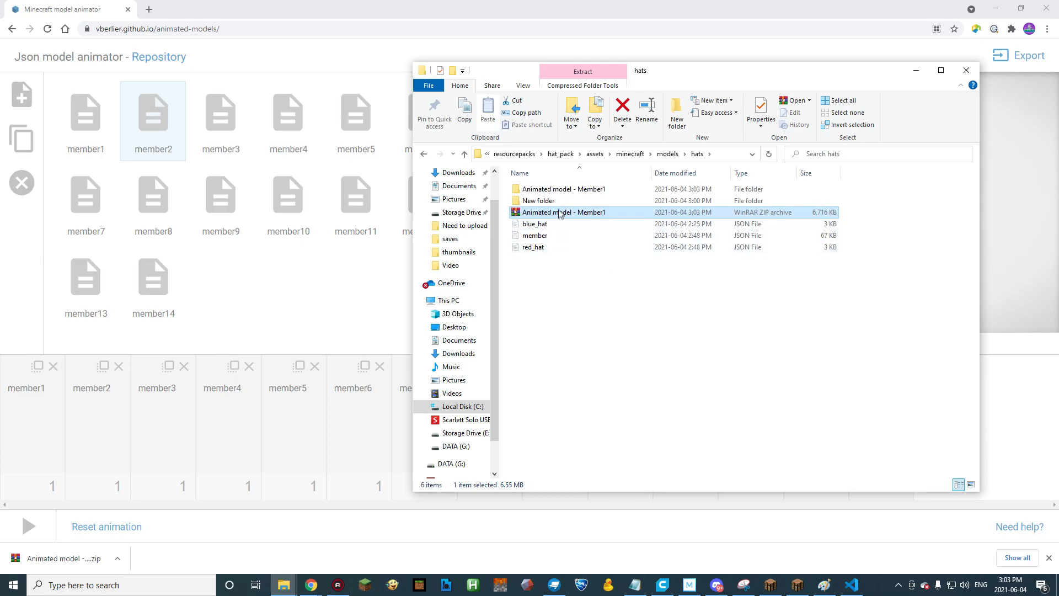
pyautogui.click(575, 193)
pyautogui.click(551, 214)
pyautogui.press('Delete')
# Copy the glass JSON model from the extracted folder's assets/minecraft/models/block directory into the pack's hats folder.
pyautogui.doubleClick(550, 189)
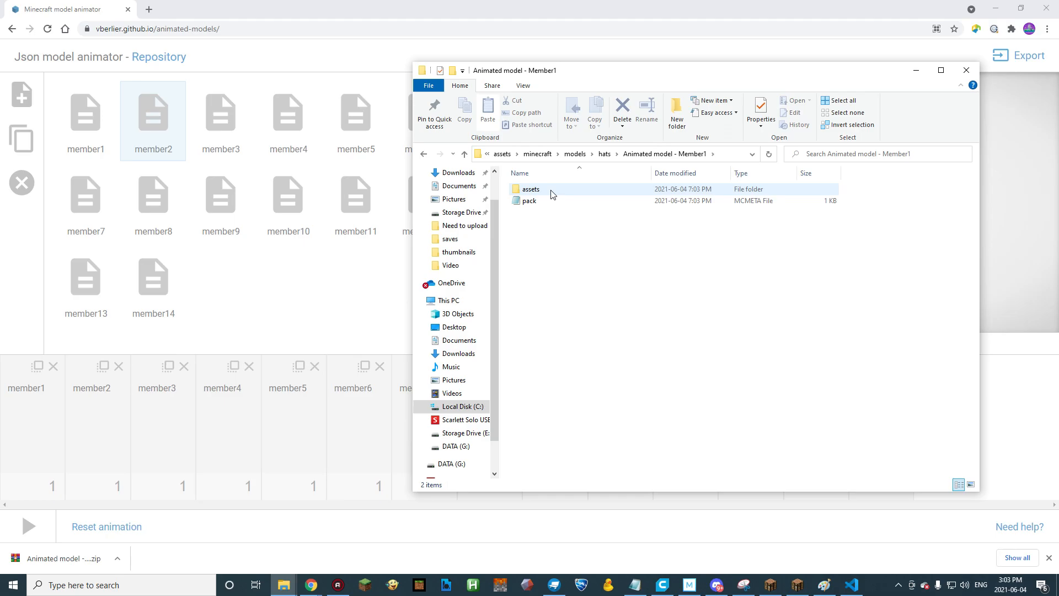
pyautogui.doubleClick(550, 189)
pyautogui.doubleClick(550, 189)
pyautogui.doubleClick(550, 193)
pyautogui.doubleClick(549, 193)
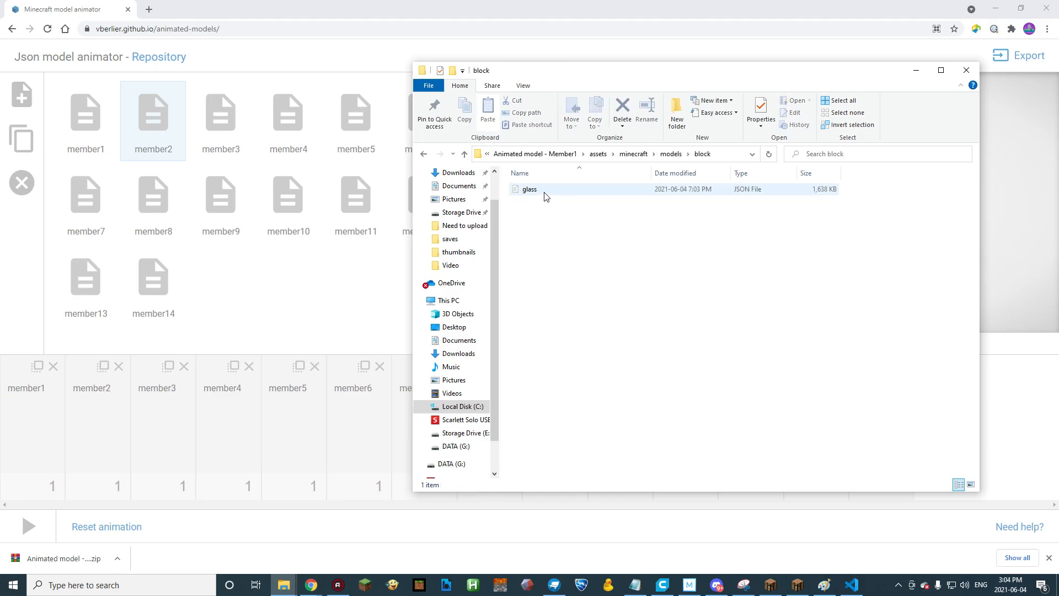
pyautogui.click(545, 193)
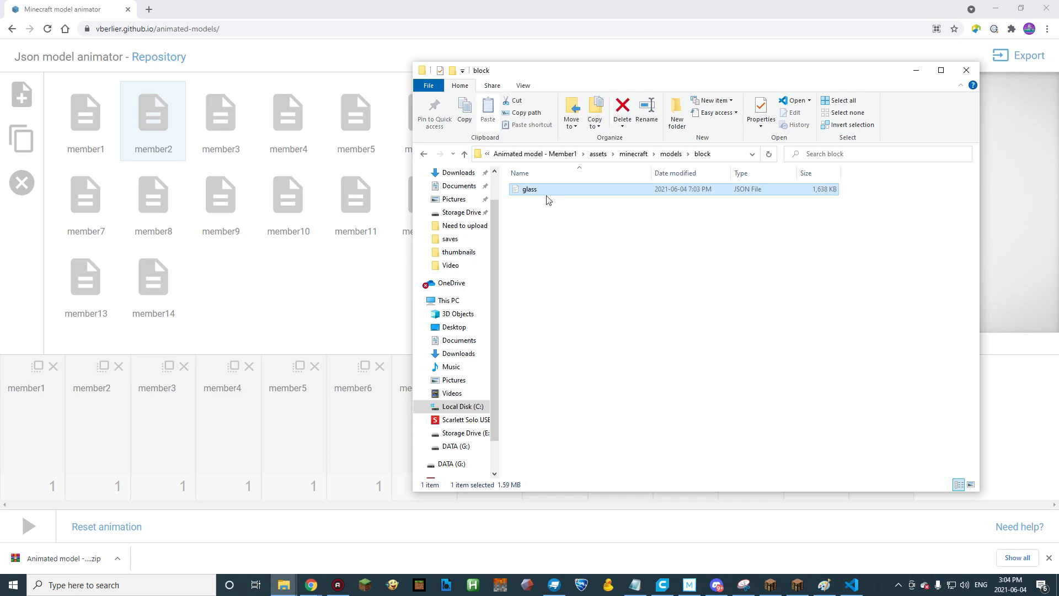
pyautogui.hotkey('ctrl', 'c')
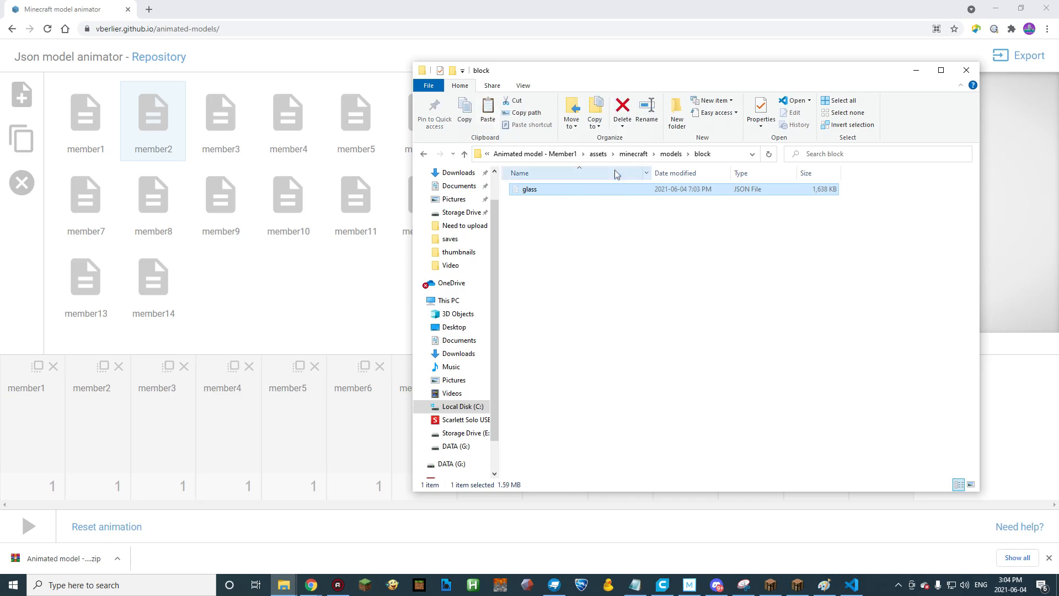
pyautogui.click(533, 154)
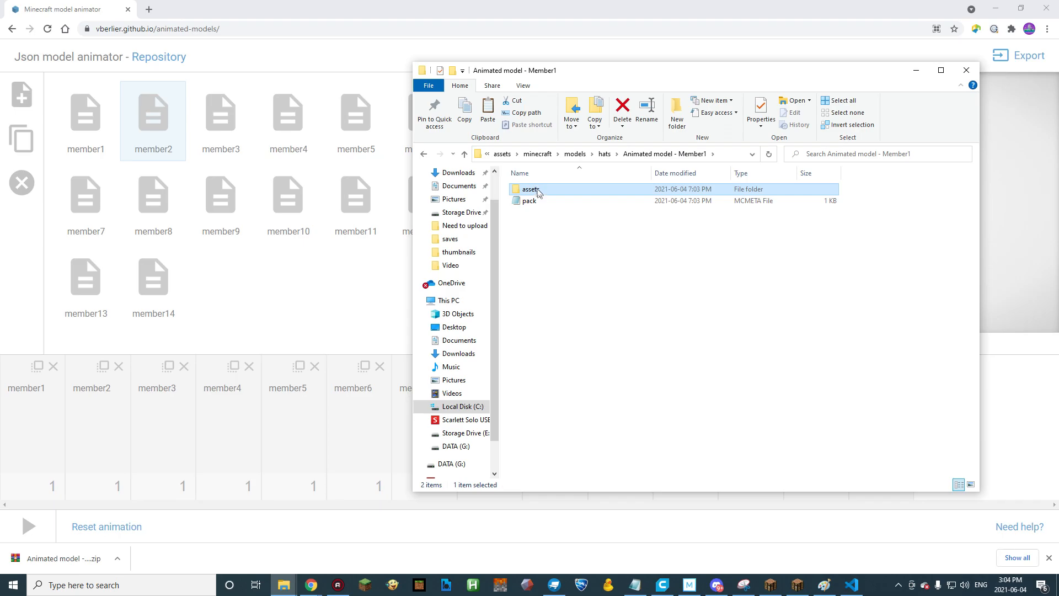
pyautogui.click(604, 154)
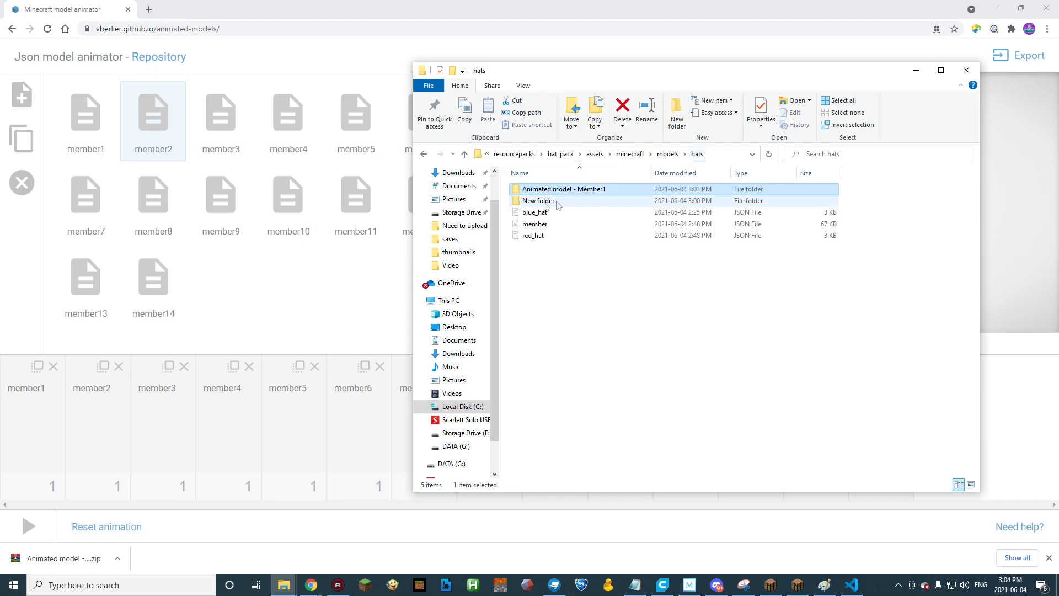
pyautogui.hotkey('ctrl', 'v')
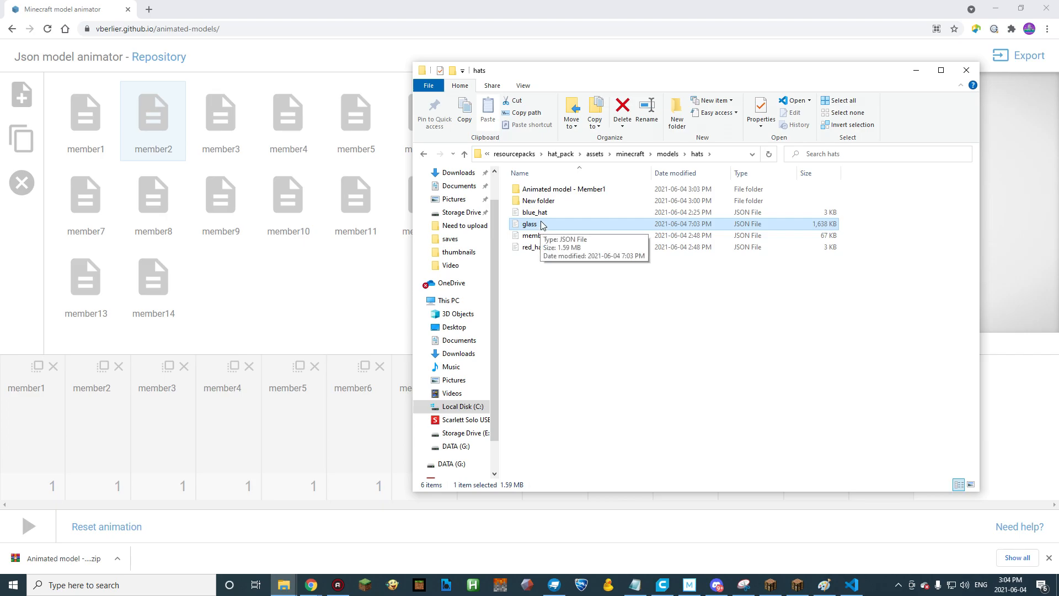
# Open the copied glass.json, change its main texture path to hat_textures/member1 and save the file.
pyautogui.doubleClick(523, 223)
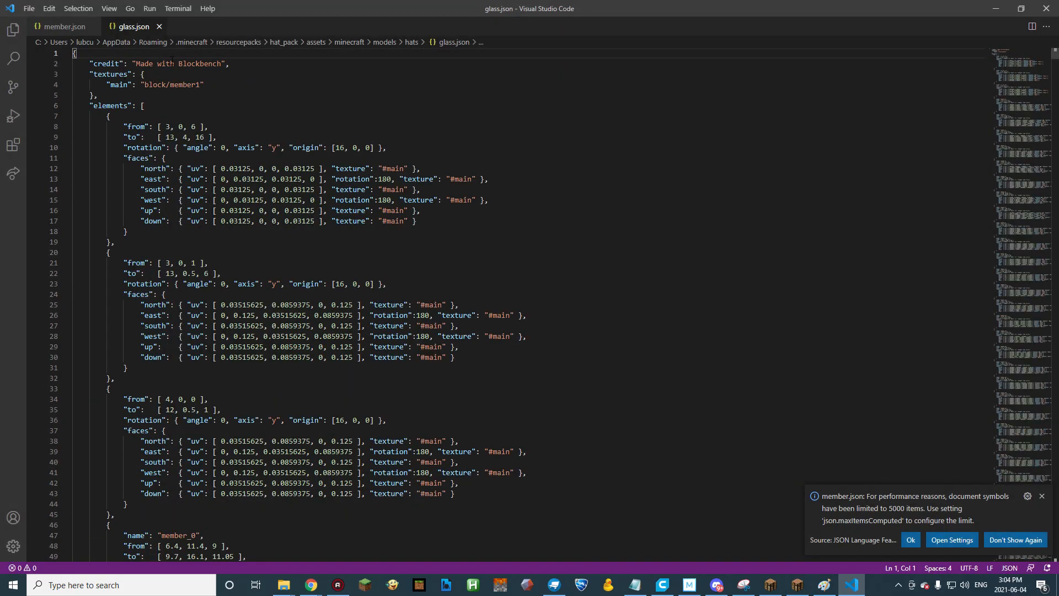
pyautogui.moveTo(165, 84); pyautogui.dragTo(144, 85)
pyautogui.write('hat_textures')
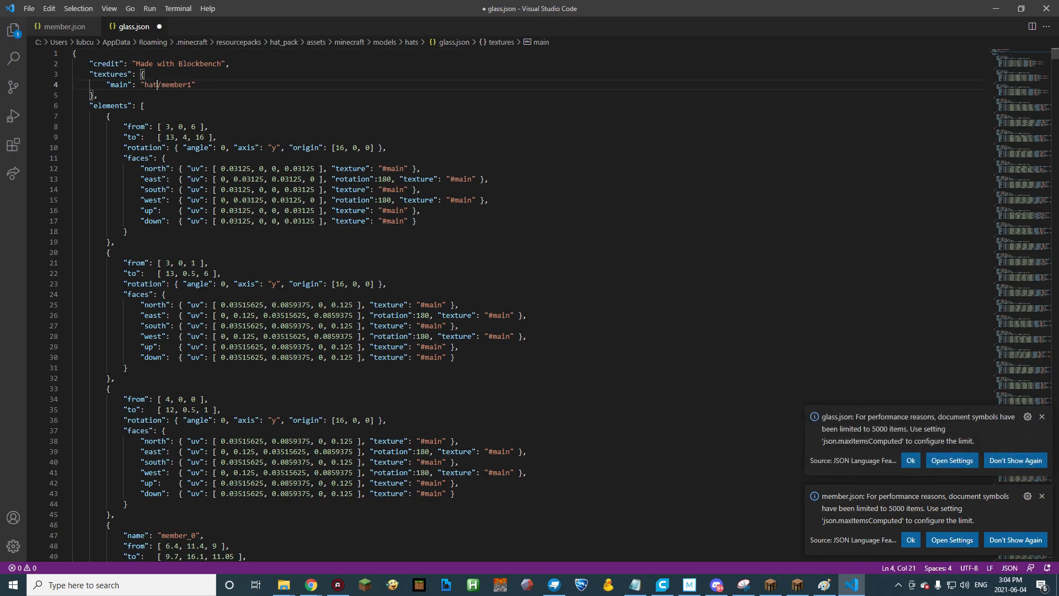
pyautogui.hotkey('ctrl', 's')
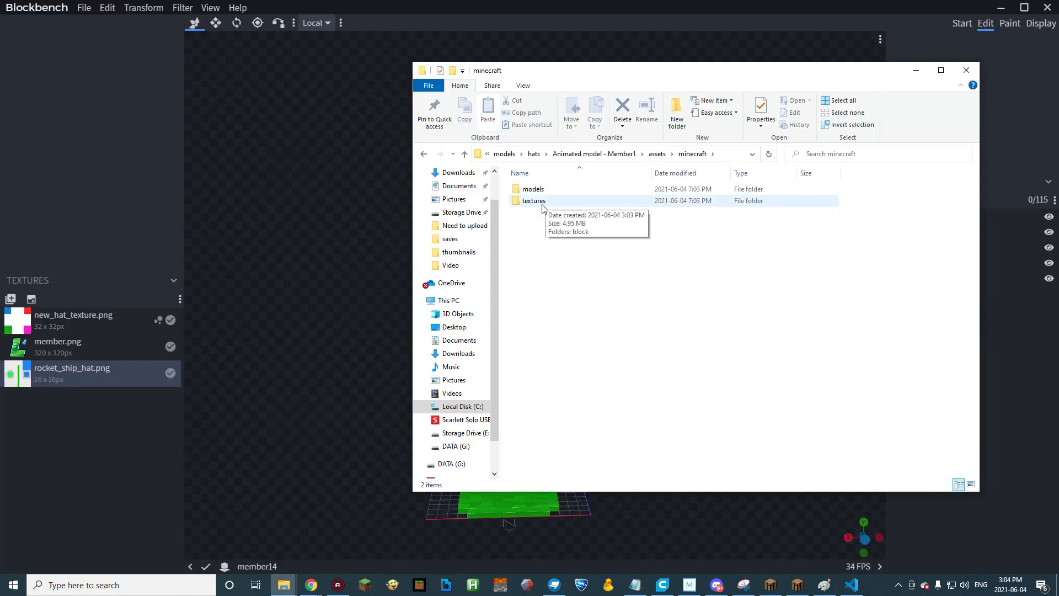
# Copy both member1 files from the extracted folder's textures/block directory into hat_pack's hat_textures folder.
pyautogui.doubleClick(542, 203)
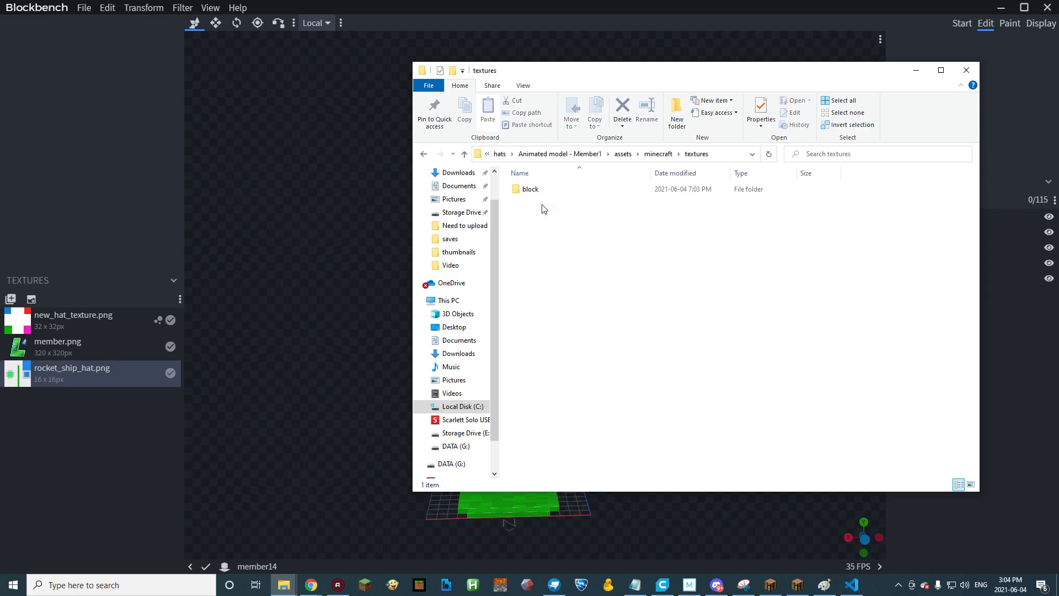
pyautogui.doubleClick(531, 190)
pyautogui.moveTo(673, 284); pyautogui.dragTo(531, 212)
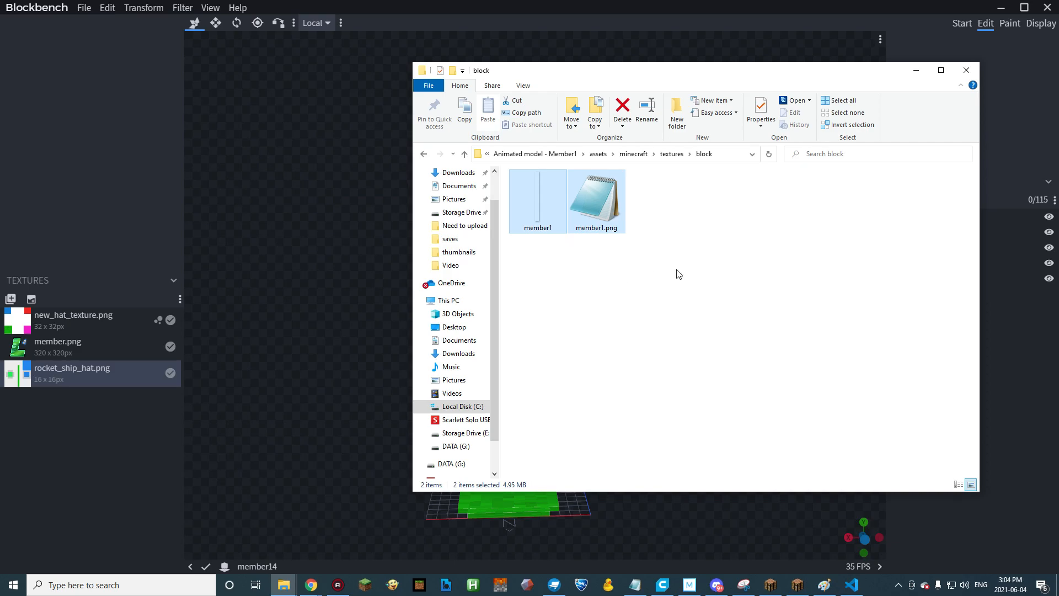
pyautogui.hotkey('ctrl', 'c')
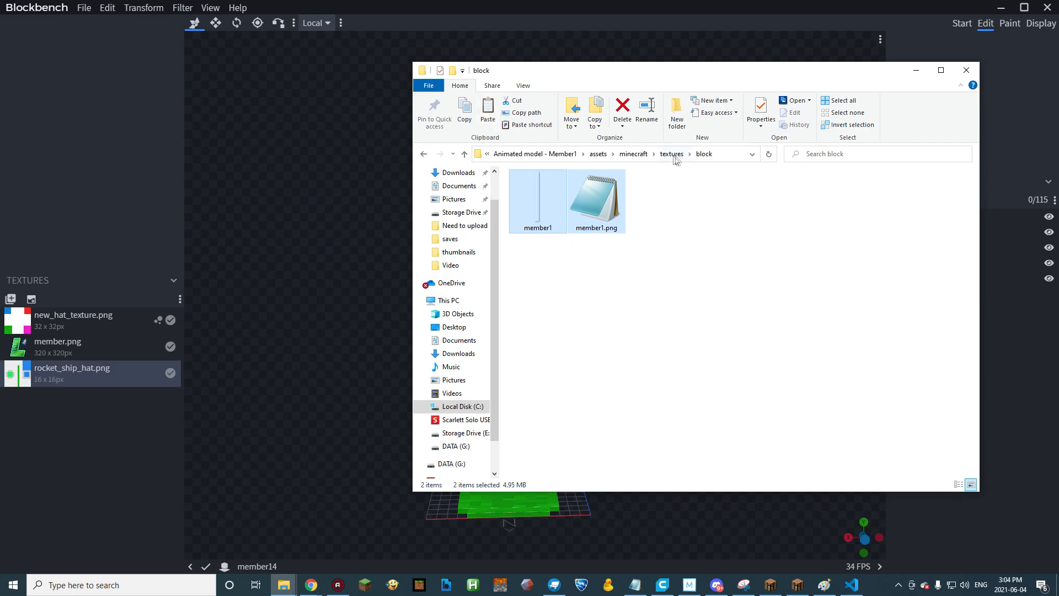
pyautogui.click(628, 154)
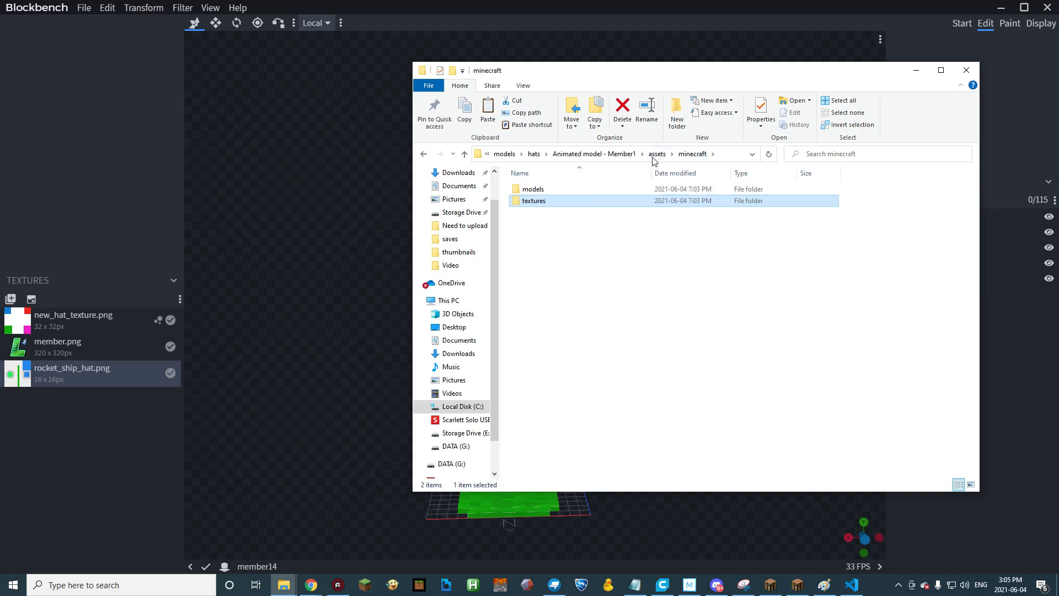
pyautogui.click(533, 153)
pyautogui.click(628, 154)
pyautogui.doubleClick(550, 202)
pyautogui.click(548, 190)
pyautogui.doubleClick(547, 191)
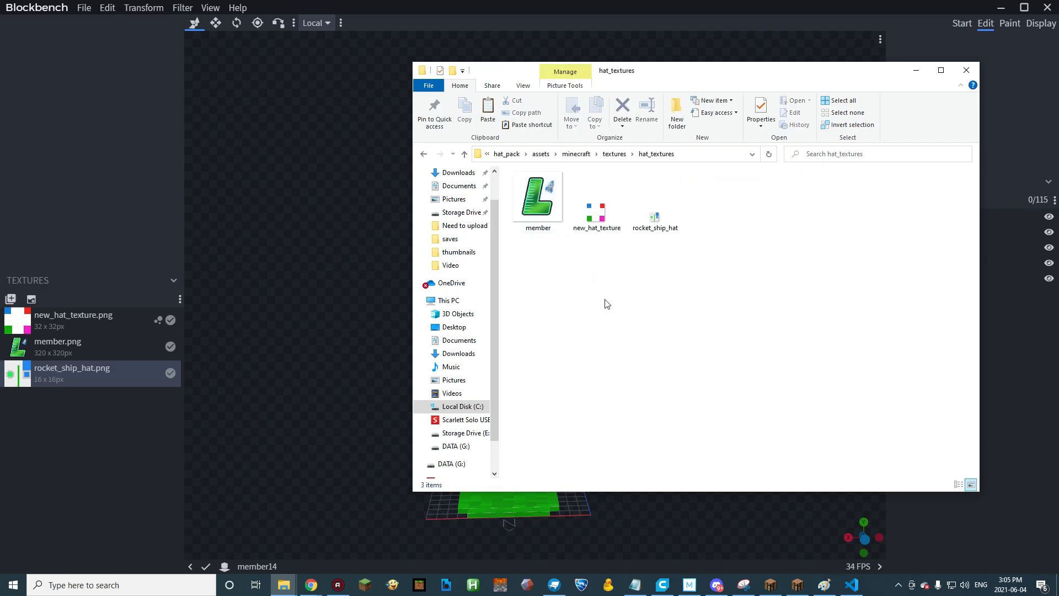
pyautogui.hotkey('ctrl', 'v')
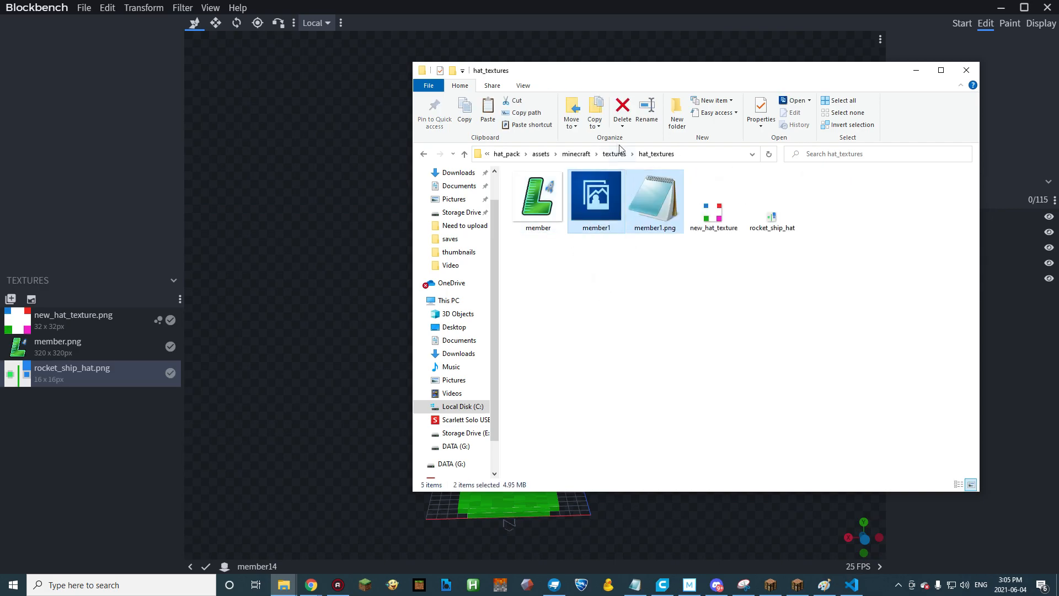
# Rename the glass JSON model in the pack's models/hats folder to anim_member.
pyautogui.click(575, 154)
pyautogui.click(537, 190)
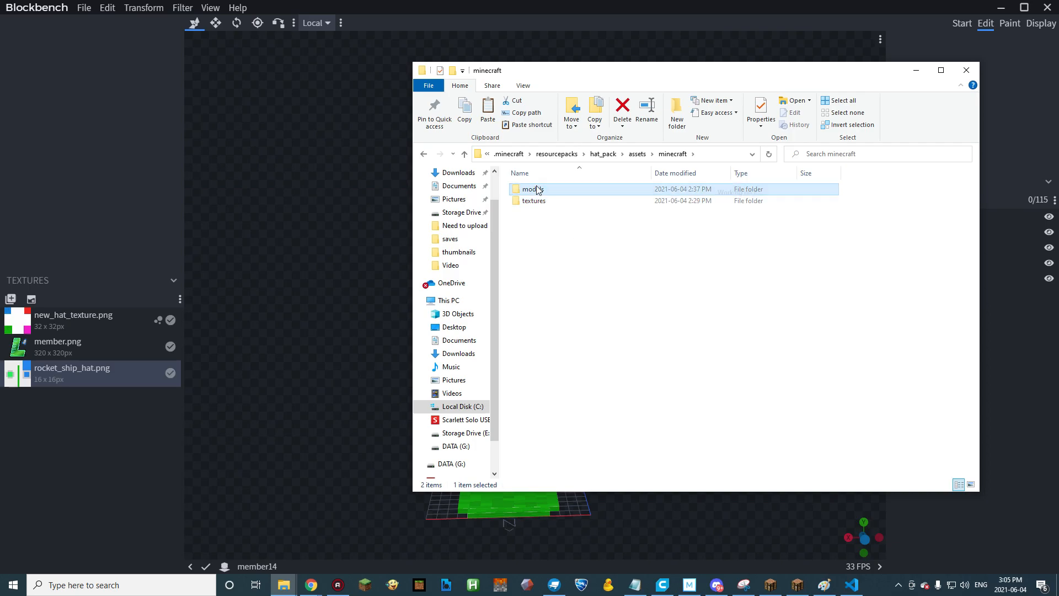
pyautogui.doubleClick(537, 190)
pyautogui.doubleClick(528, 189)
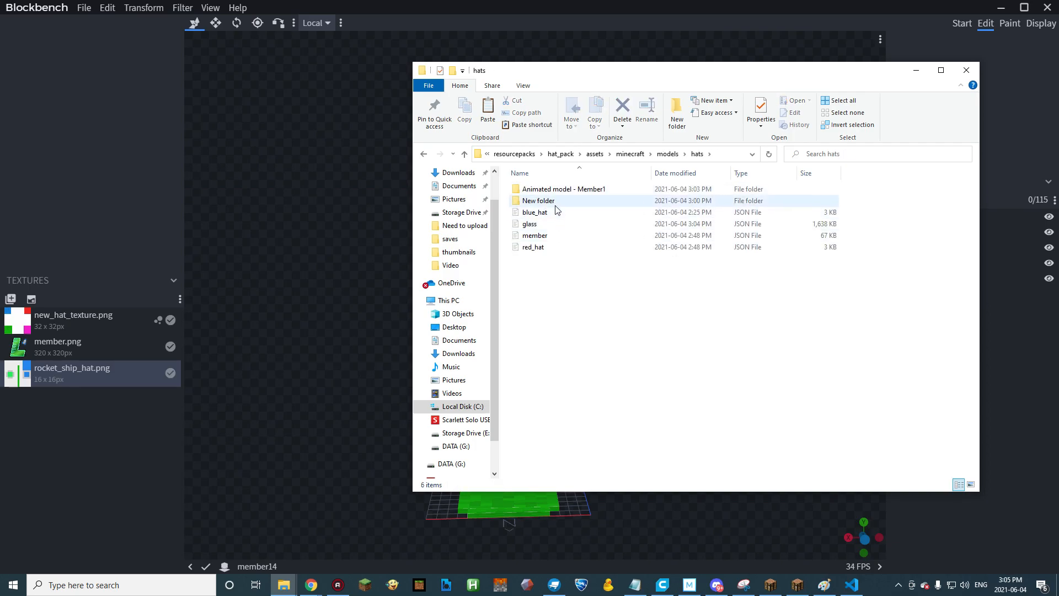
pyautogui.click(537, 224)
pyautogui.press('F2')
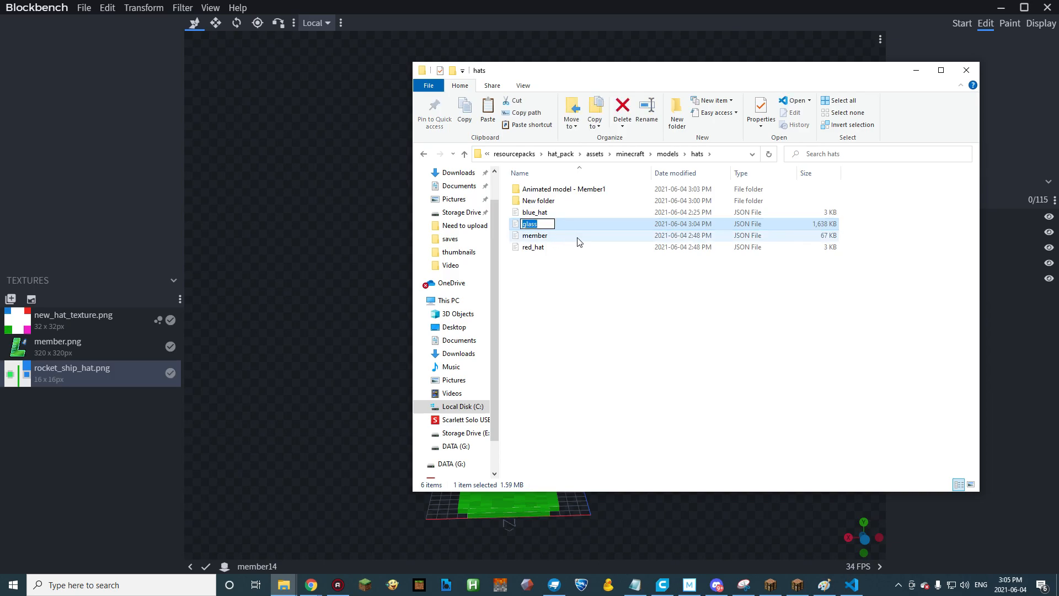
pyautogui.write('anim')
pyautogui.write('_me')
pyautogui.press('BackSpace')
pyautogui.write('member')
pyautogui.press('Return')
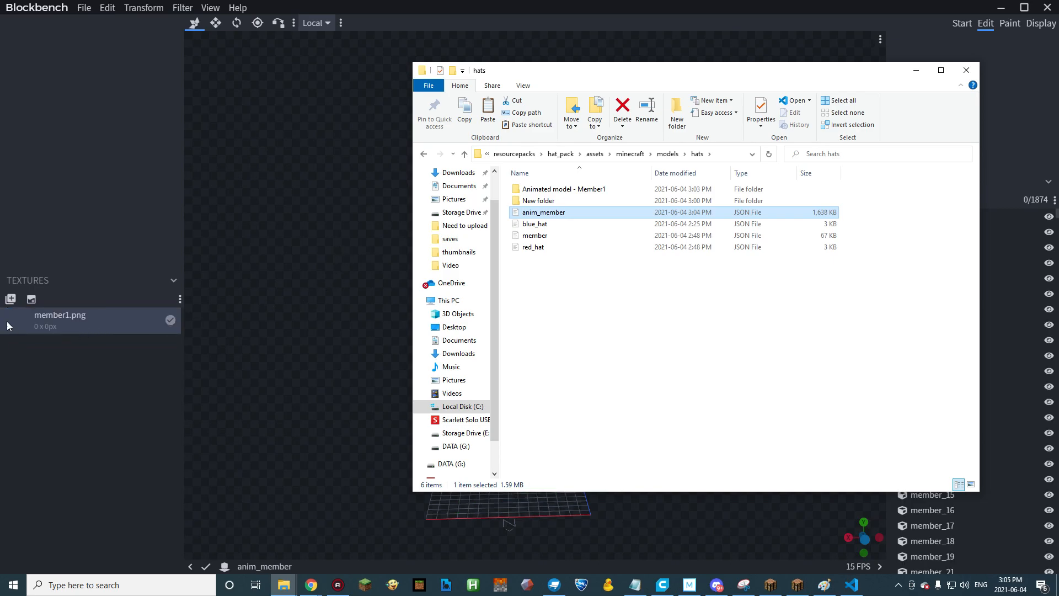
# Switch to Blockbench to examine the anim_member model and its element list, then return to the hats folder.
pyautogui.click(281, 342)
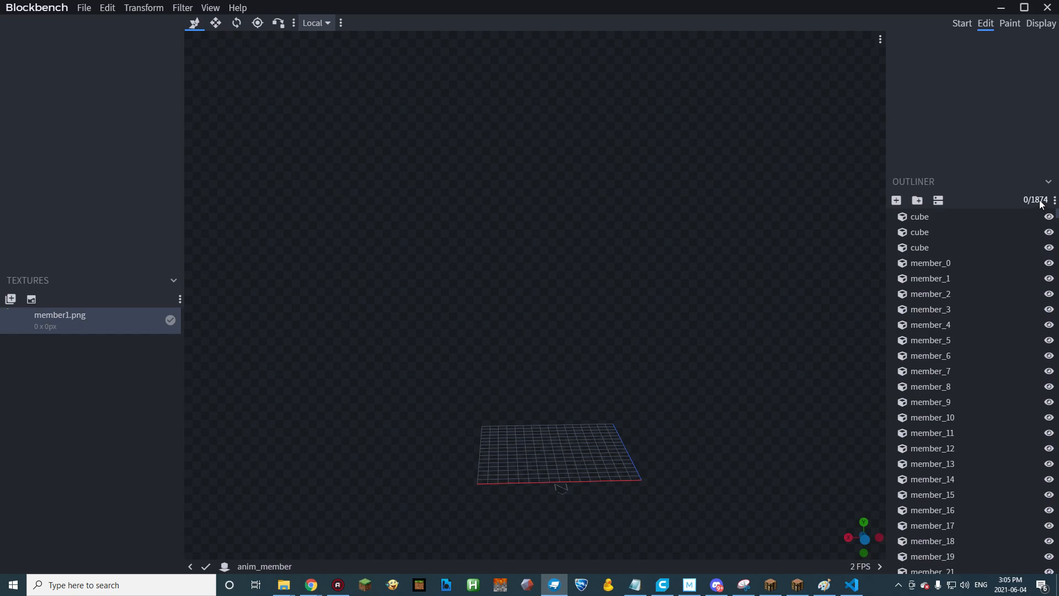
pyautogui.scroll(-3, 601, 367)
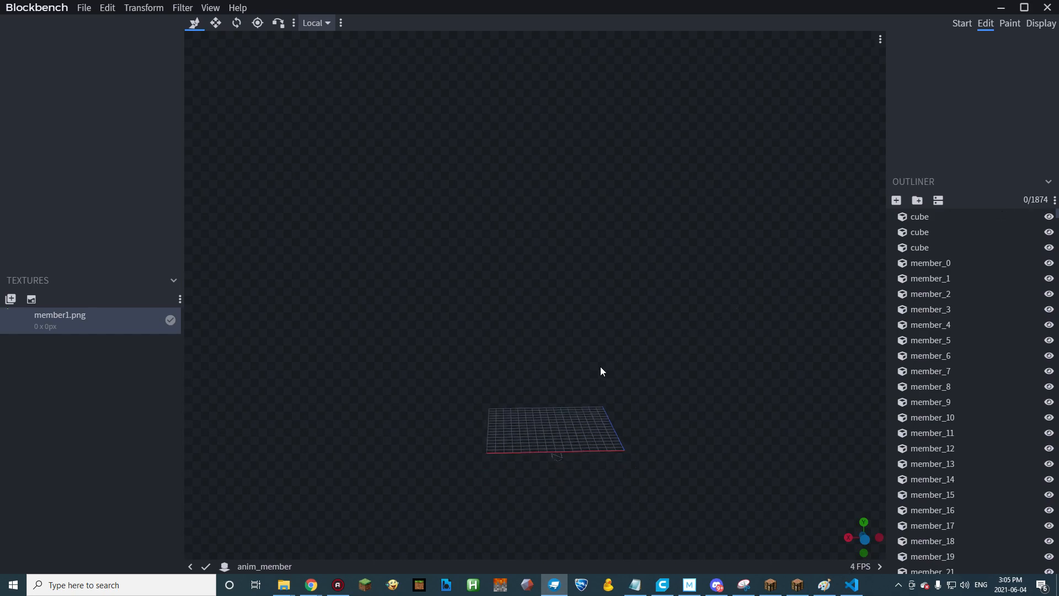
pyautogui.scroll(-1, 601, 374)
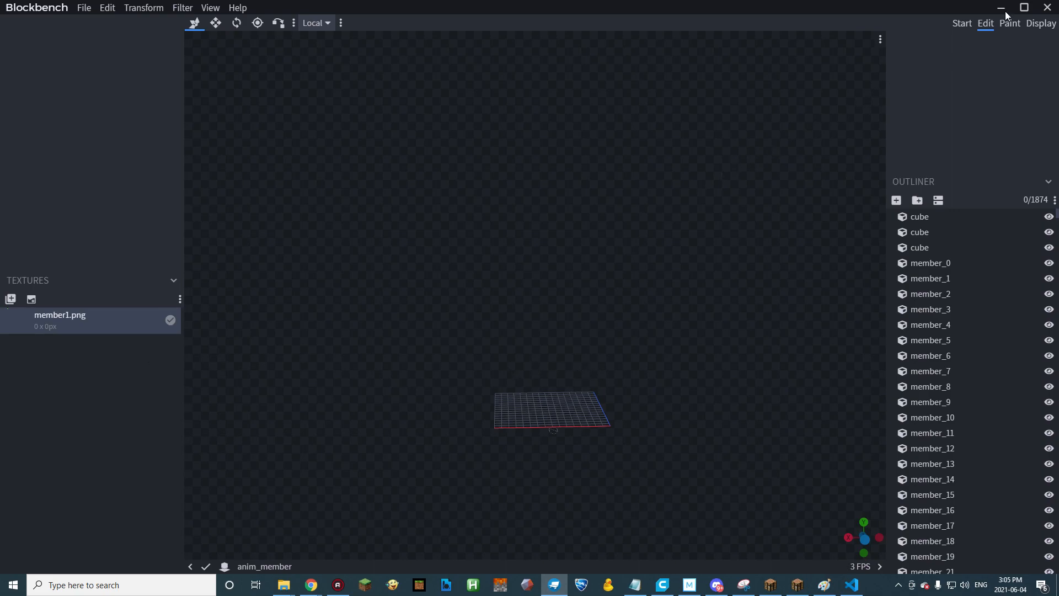
pyautogui.click(554, 584)
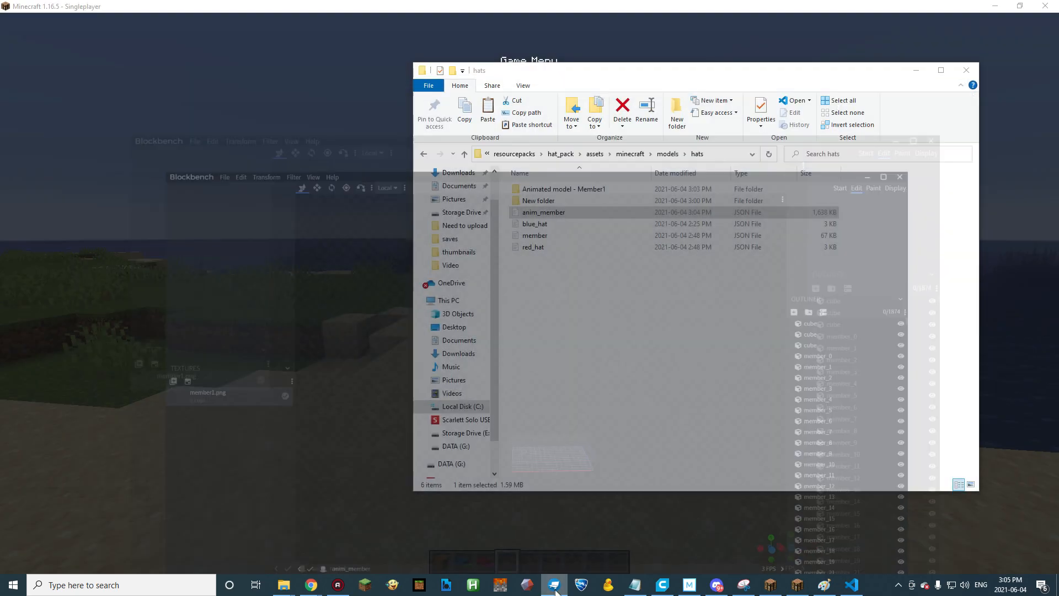
pyautogui.click(617, 341)
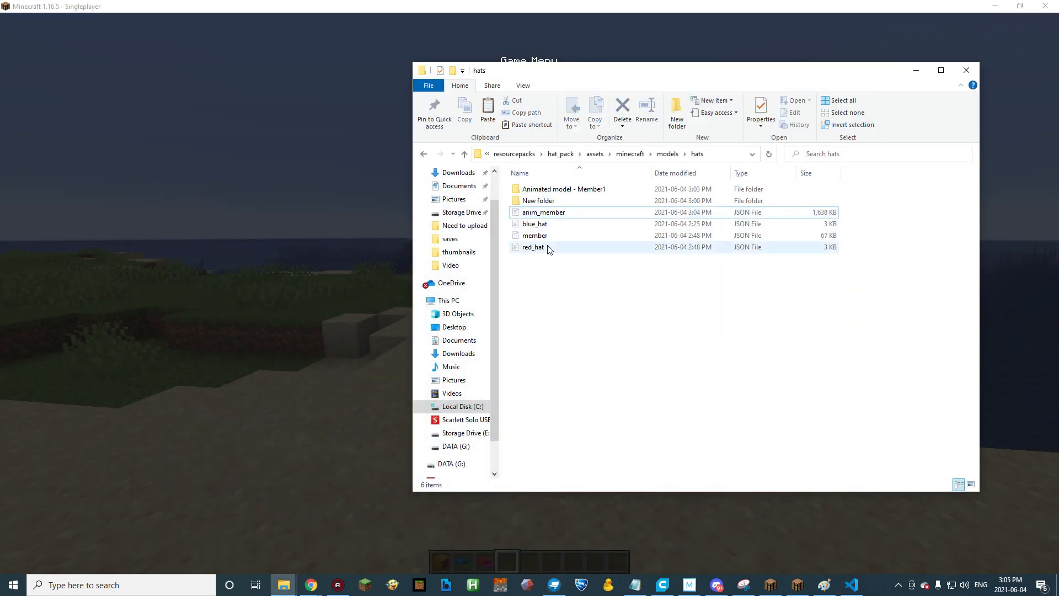
# Copy the anim_member file's name and delete the extracted Animated model - Member1 folder from hats.
pyautogui.click(554, 215)
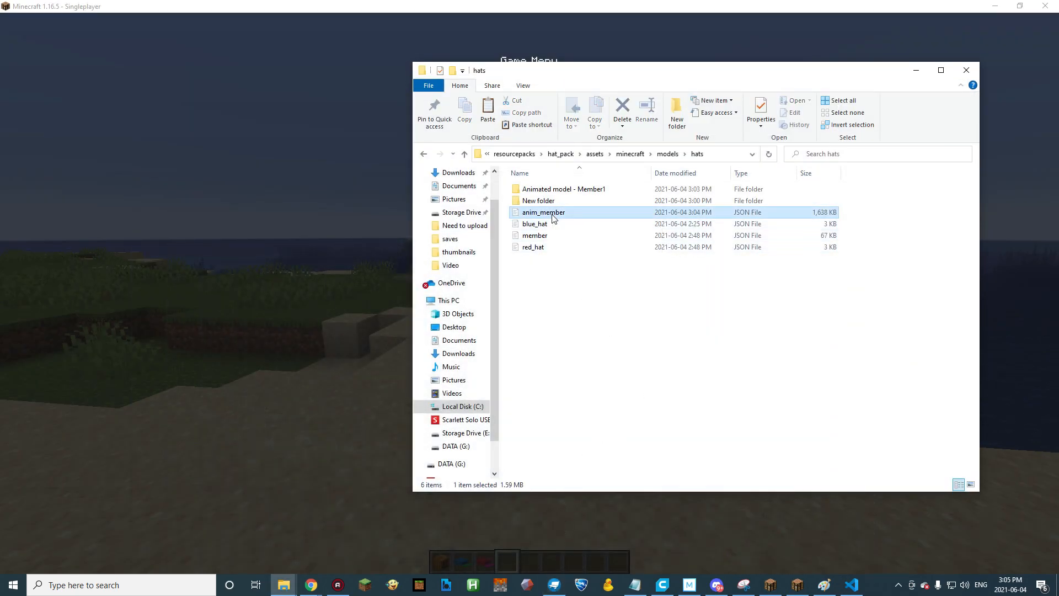
pyautogui.press('F2')
pyautogui.click(587, 273)
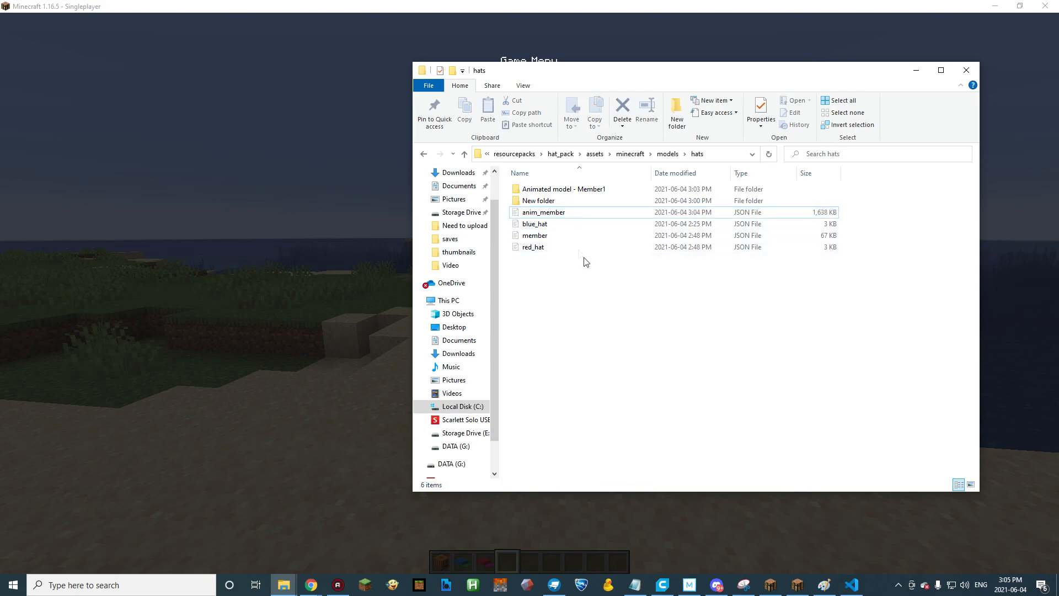
pyautogui.click(558, 193)
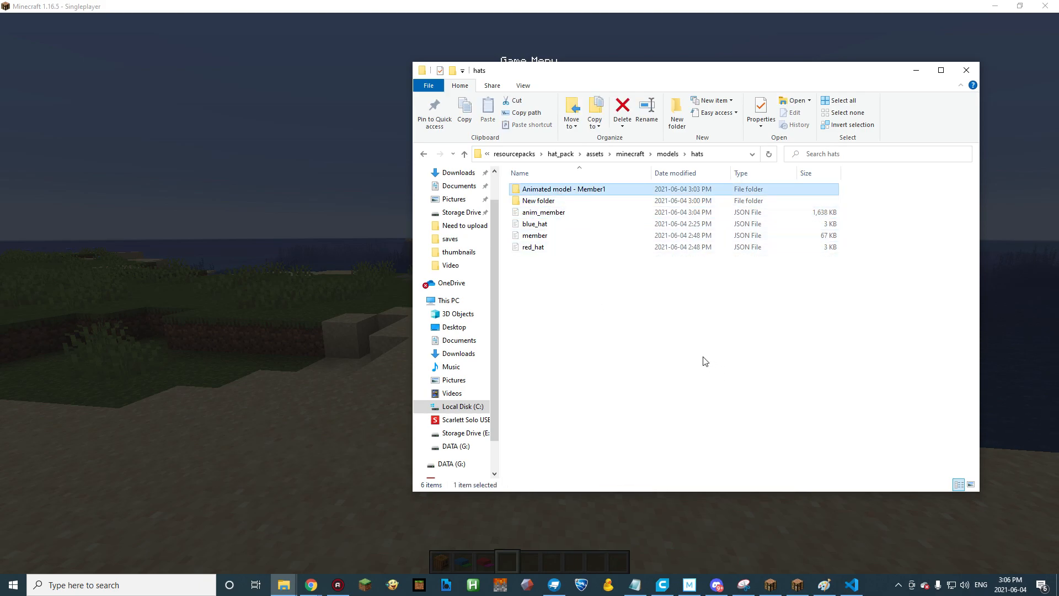
pyautogui.press('Delete')
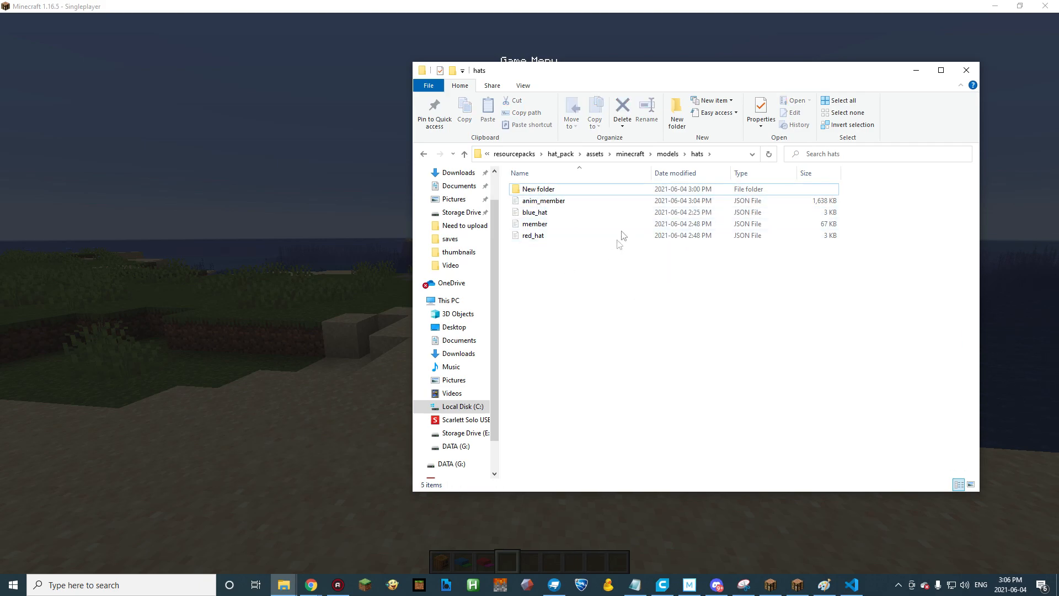
# Open carved_pumpkin.json from the pack's models/item folder in Visual Studio Code and paste anim_member after the closing brace.
pyautogui.click(667, 154)
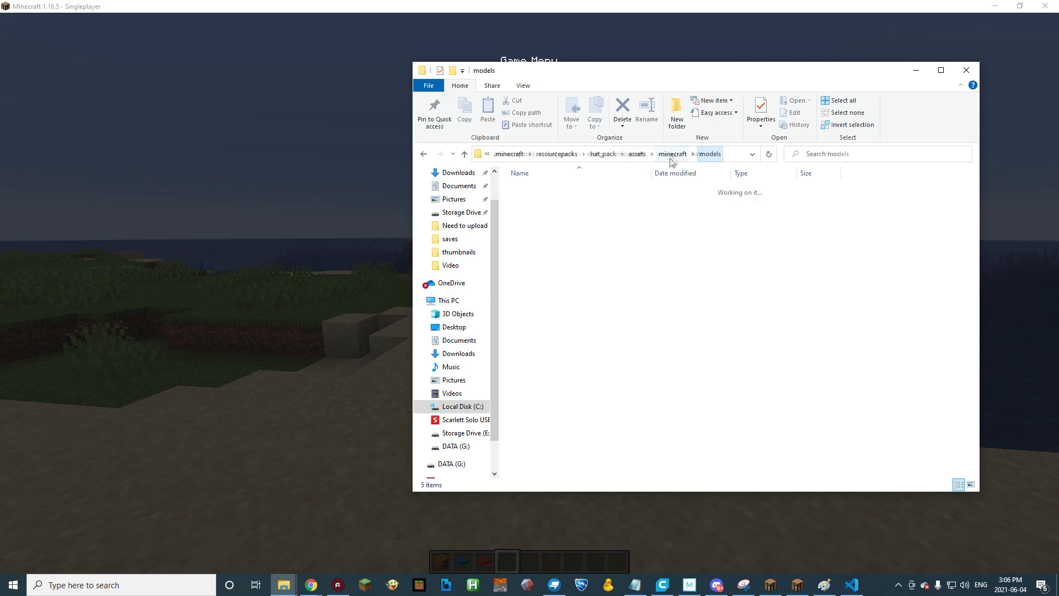
pyautogui.doubleClick(537, 201)
pyautogui.doubleClick(564, 197)
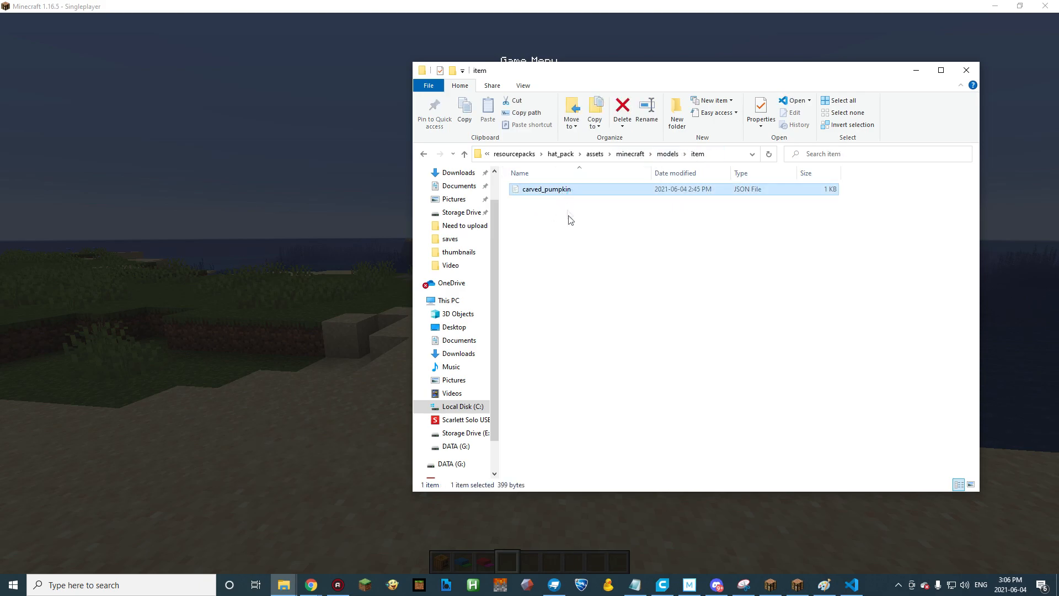
pyautogui.click(379, 167)
pyautogui.click(315, 180)
pyautogui.hotkey('ctrl', 'v')
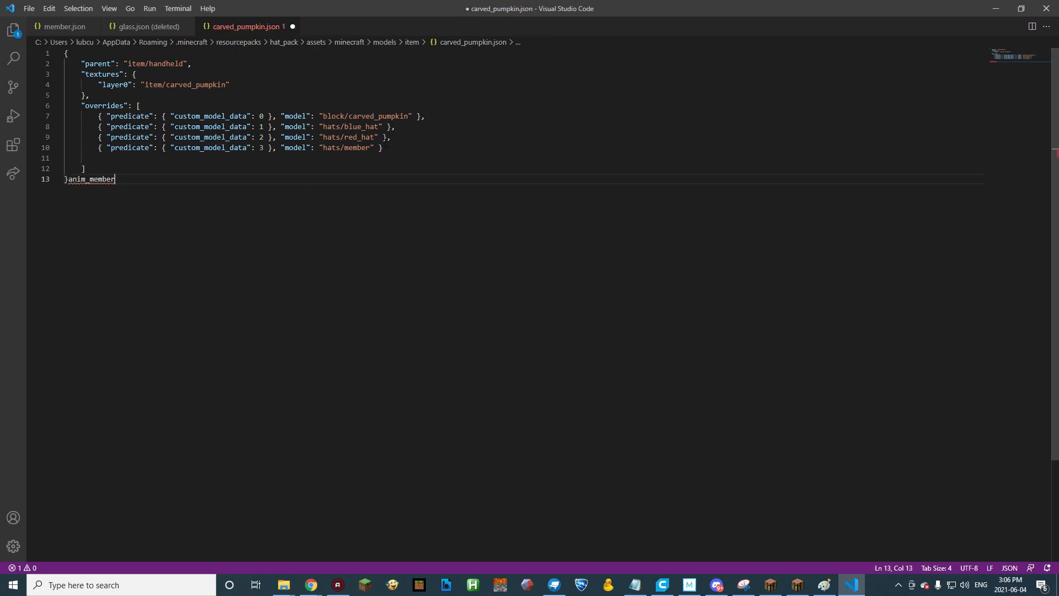
# Duplicate the hats/member override, including the separating comma, and set the copy's custom_model_data to 4.
pyautogui.moveTo(391, 151); pyautogui.dragTo(388, 137)
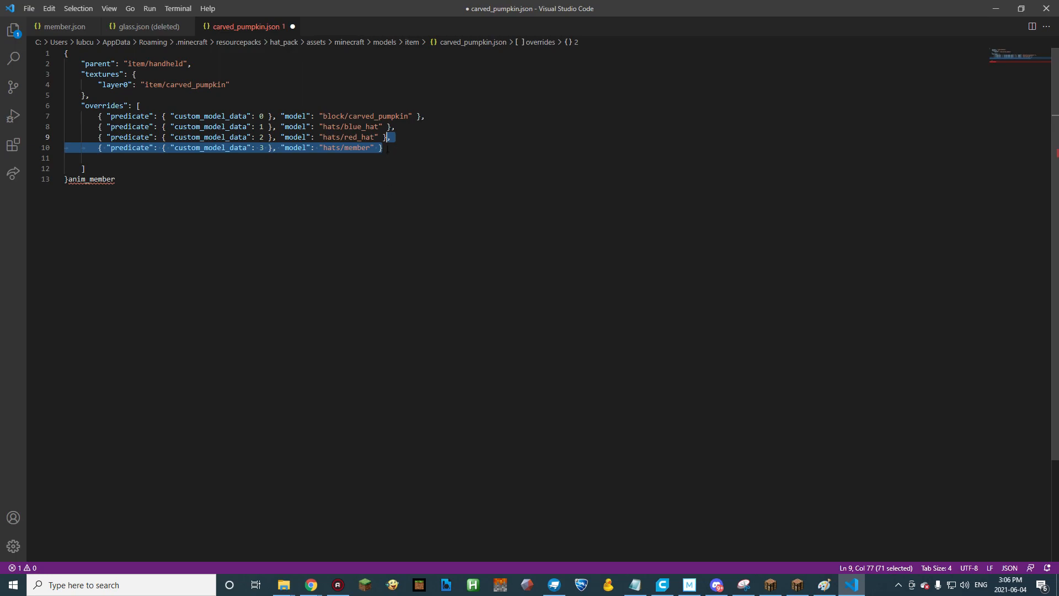
pyautogui.hotkey('ctrl', 'c')
pyautogui.click(414, 148)
pyautogui.hotkey('ctrl', 'v')
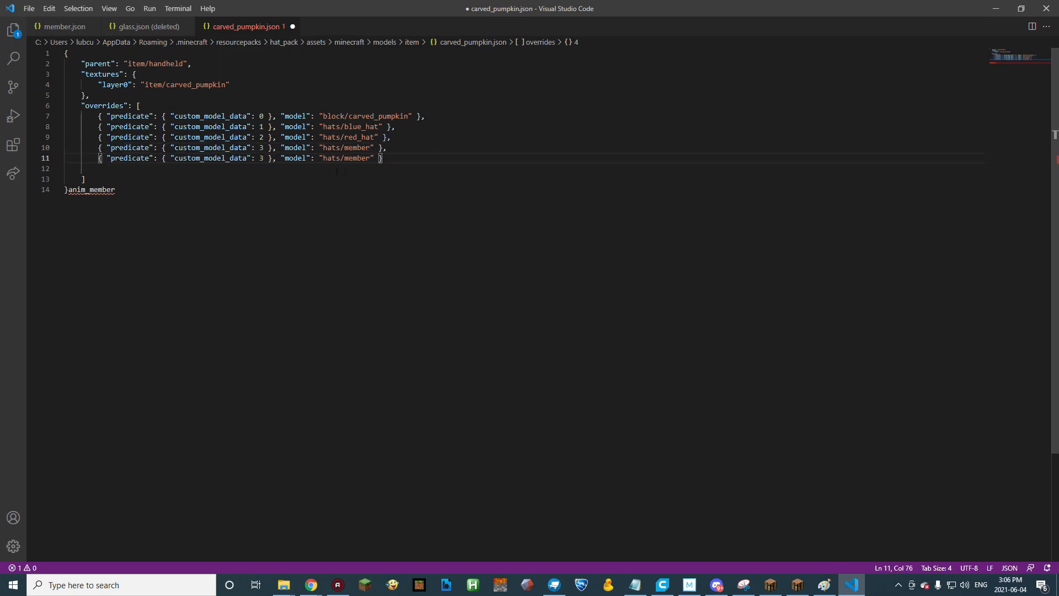
pyautogui.moveTo(264, 158); pyautogui.dragTo(259, 159)
pyautogui.write('4')
# Move the pasted anim_member text into the new override so its model is hats/anim_member, and save the file.
pyautogui.moveTo(116, 190); pyautogui.dragTo(68, 190)
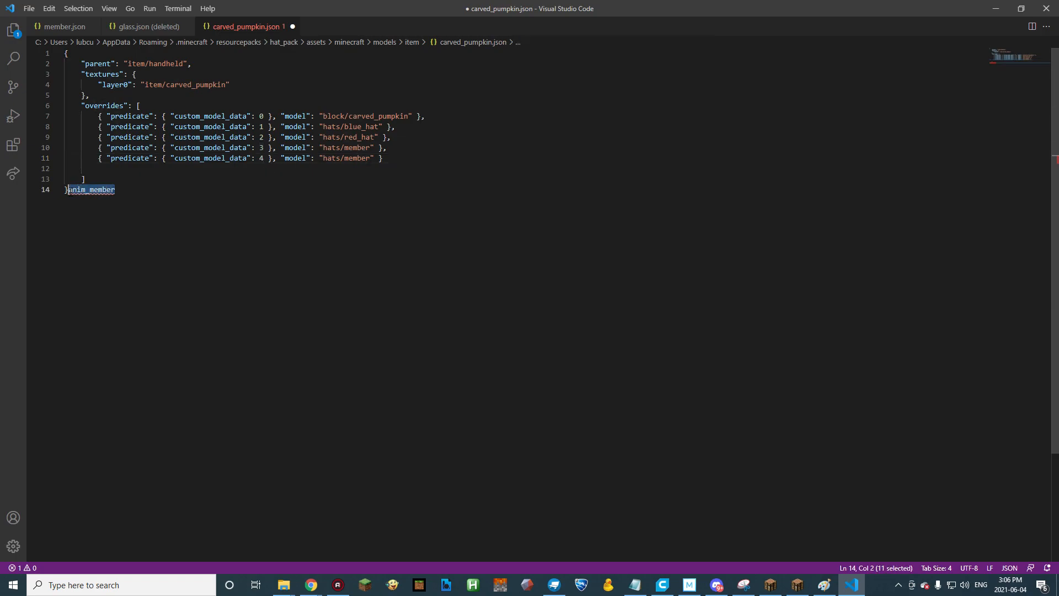
pyautogui.hotkey('ctrl', 'x')
pyautogui.doubleClick(356, 158)
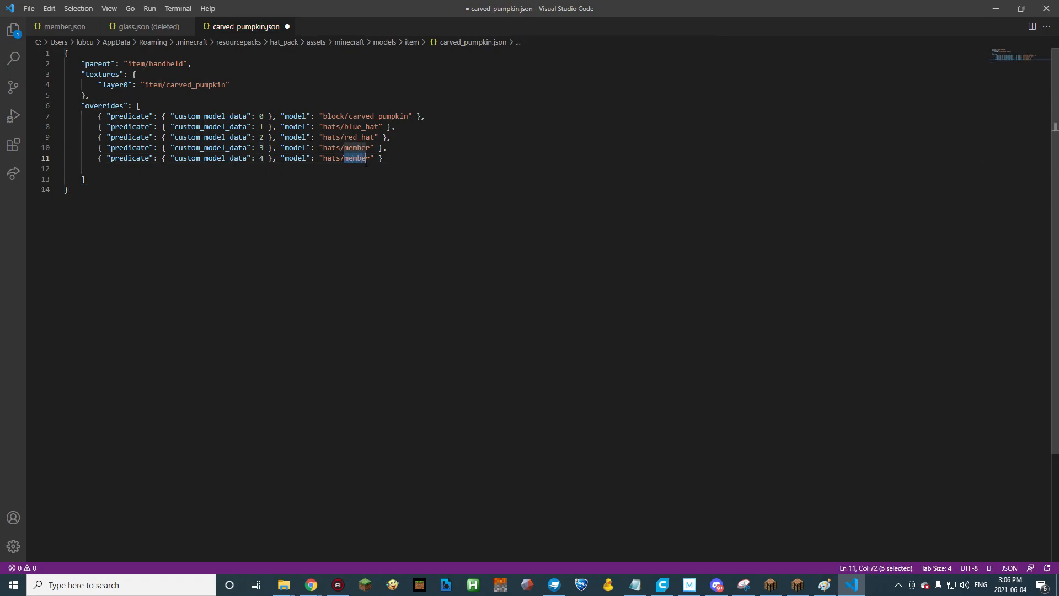
pyautogui.hotkey('ctrl', 'v')
pyautogui.hotkey('ctrl', 's')
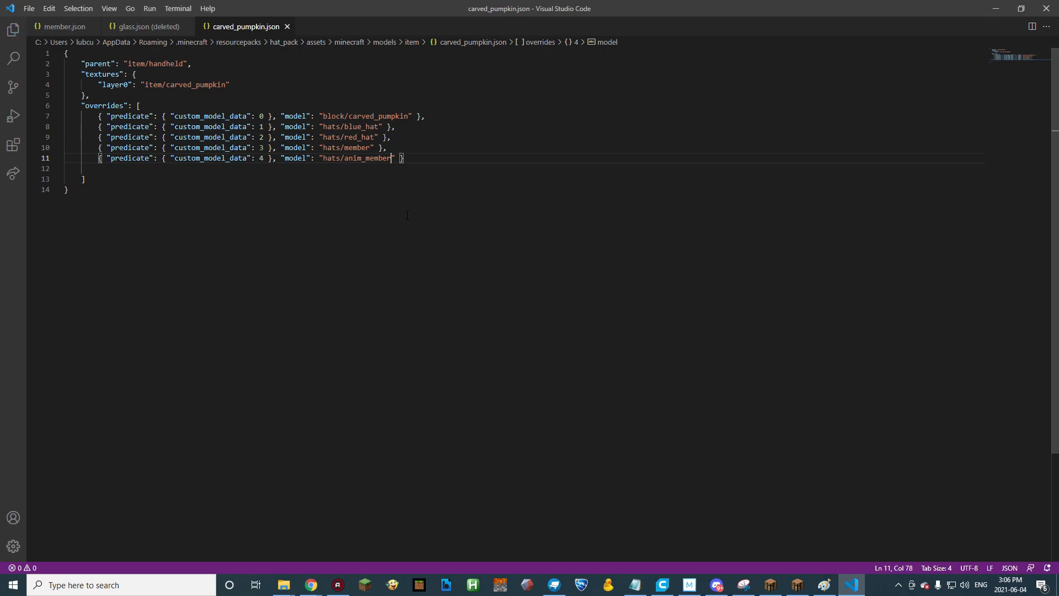
# Switch to Minecraft, resume the game, reload the resource packs and cycle through the camera perspectives.
pyautogui.hotkey('alt', 'Tab')
pyautogui.press('Escape')
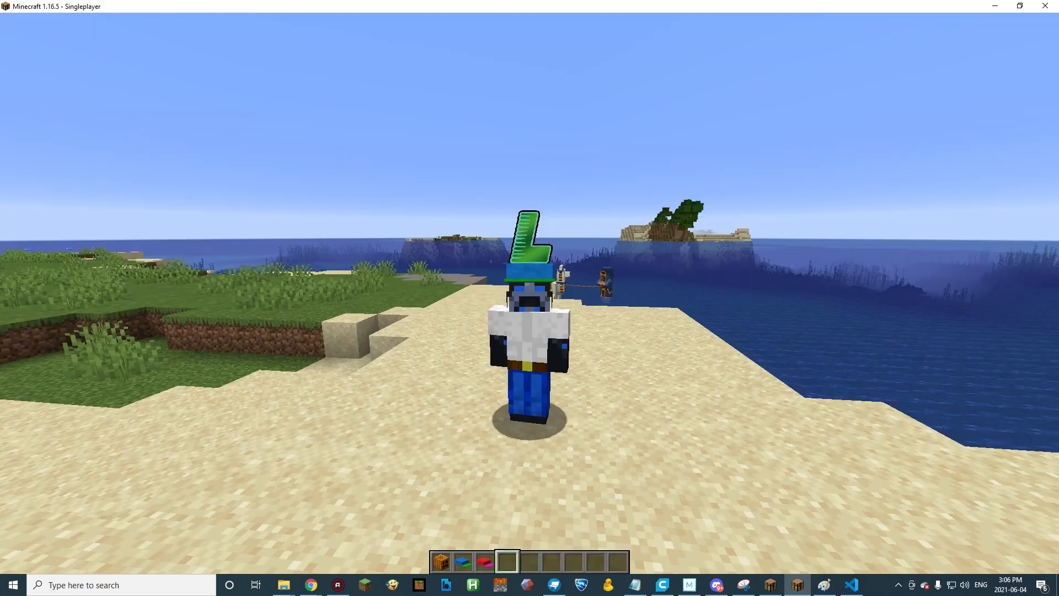
pyautogui.hotkey('F3', 't')
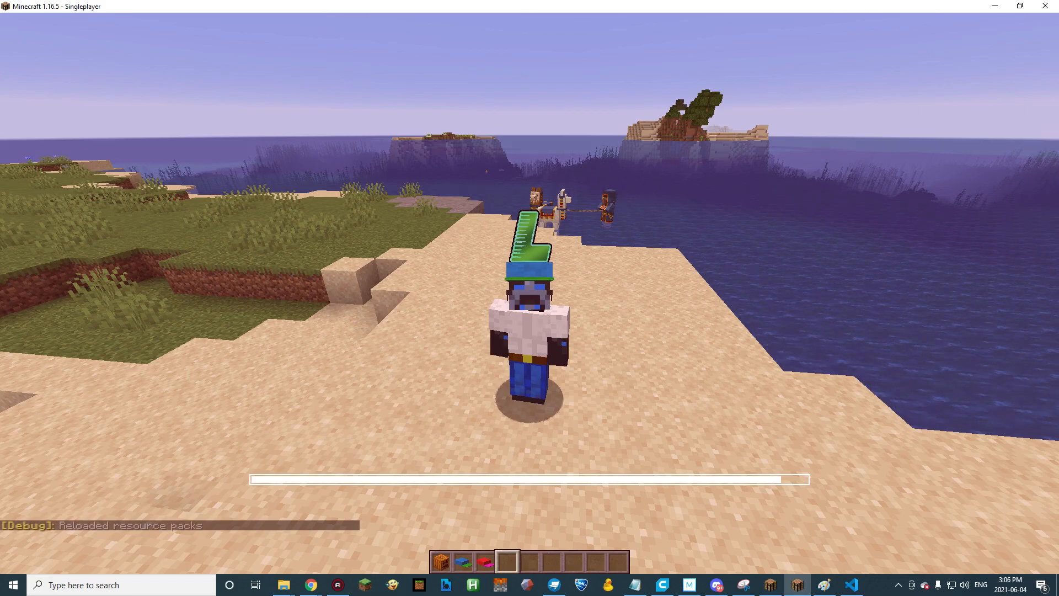
pyautogui.press('F5')
pyautogui.press('F5')
pyautogui.press('F5')
# Give the player a minecraft:carved_pumpkin with CustomModelData:4 by reusing the previous give command.
pyautogui.press('t')
pyautogui.press('Up')
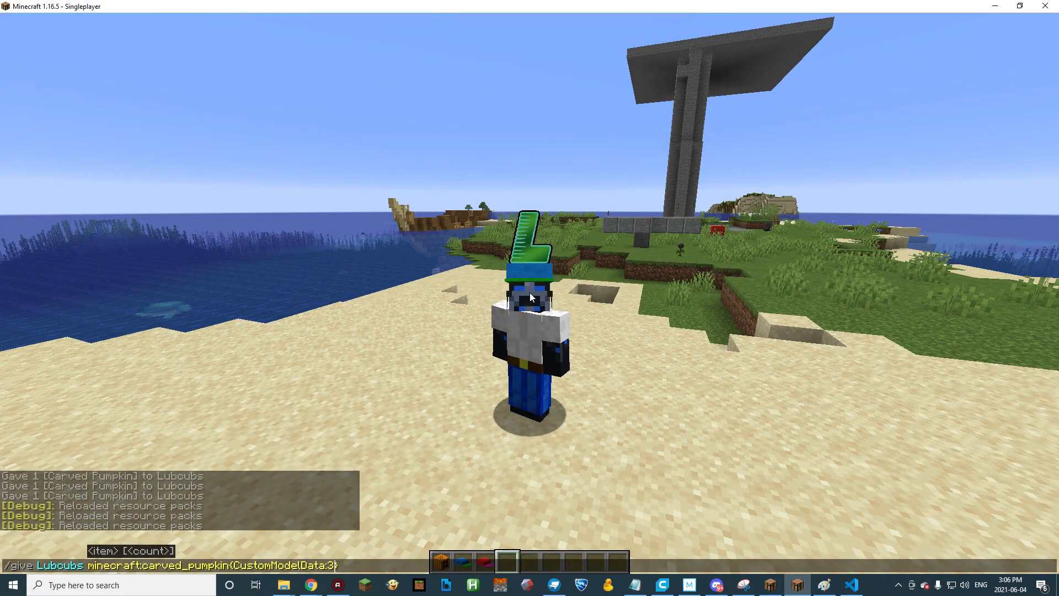
pyautogui.press('BackSpace')
pyautogui.write('4')
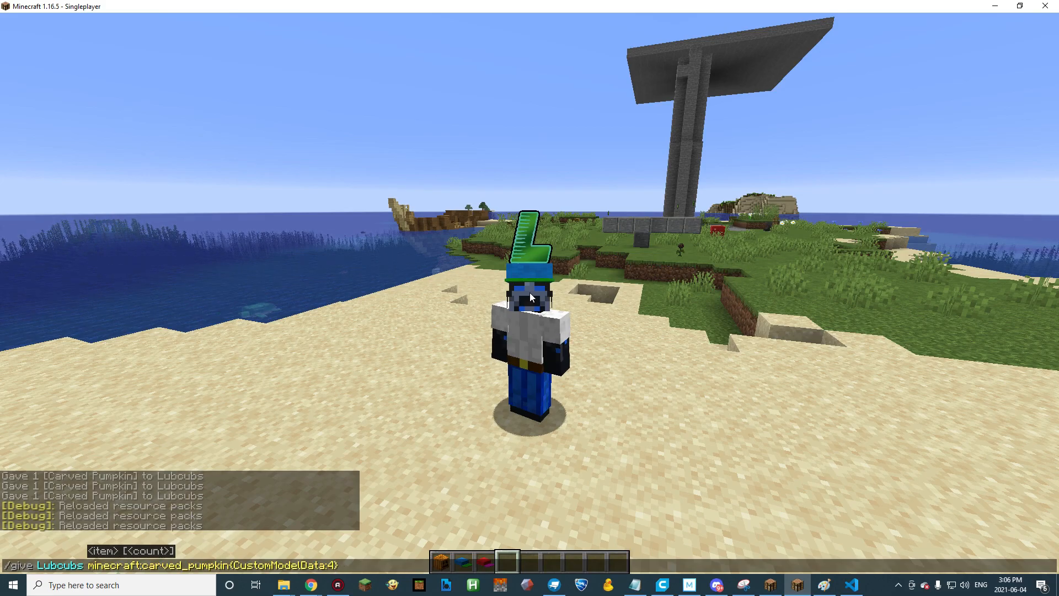
pyautogui.press('Return')
# Replace the worn hat with the new carved pumpkin from the hotbar and view the animated hat in the world.
pyautogui.press('e')
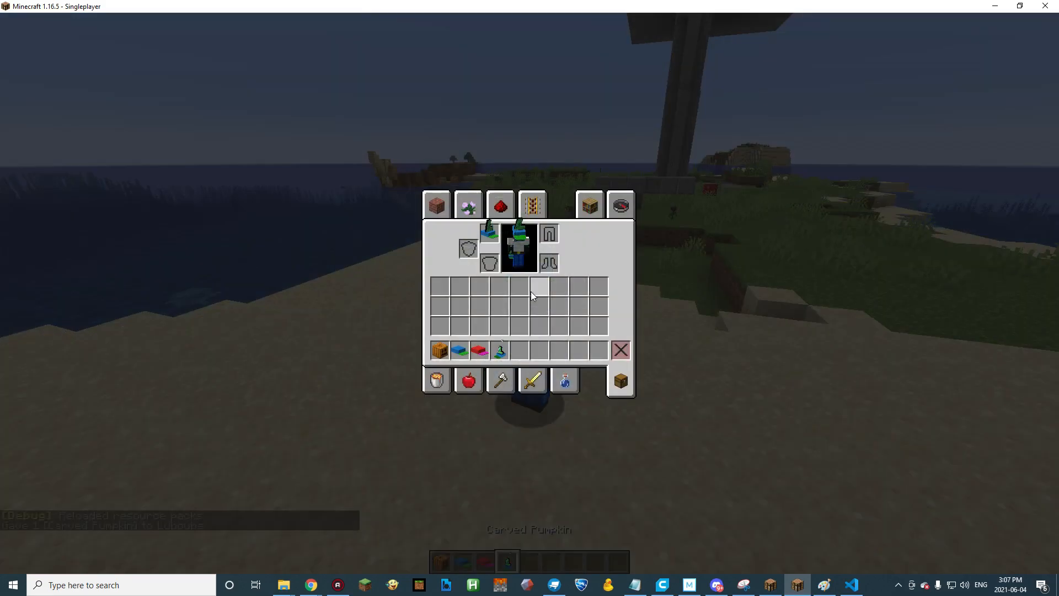
pyautogui.keyDown('shift'); pyautogui.click(481, 230); pyautogui.keyUp('shift')
pyautogui.keyDown('shift'); pyautogui.click(501, 352); pyautogui.keyUp('shift')
pyautogui.press('e')
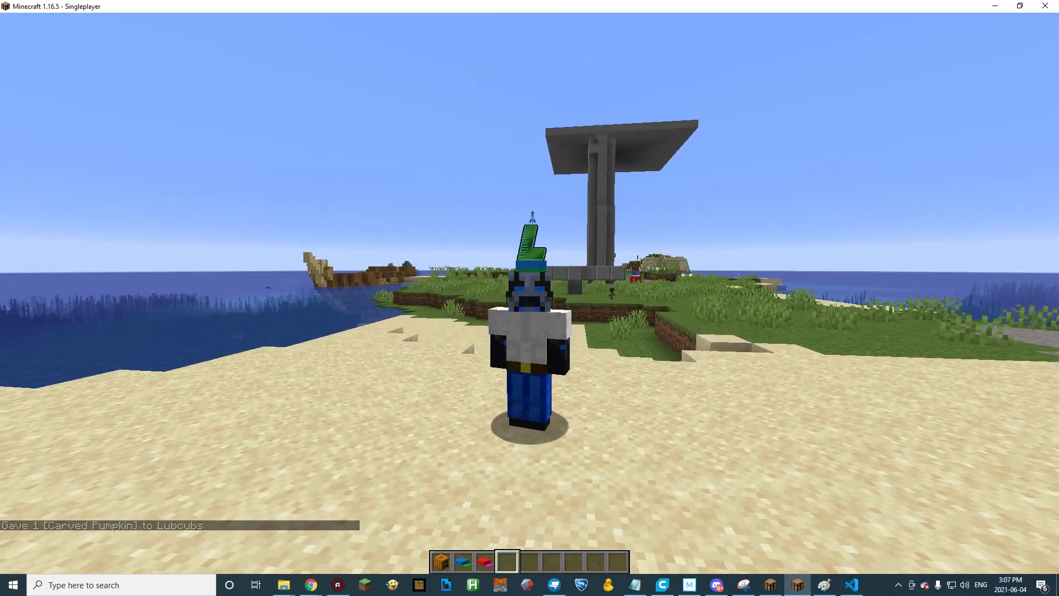
pyautogui.press('w')
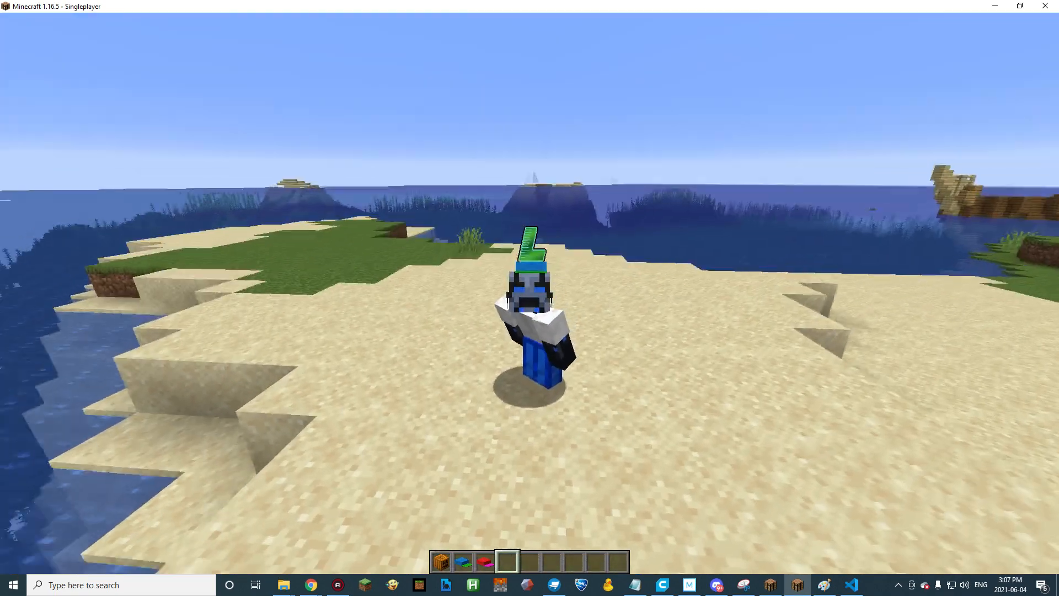
pyautogui.press('F5')
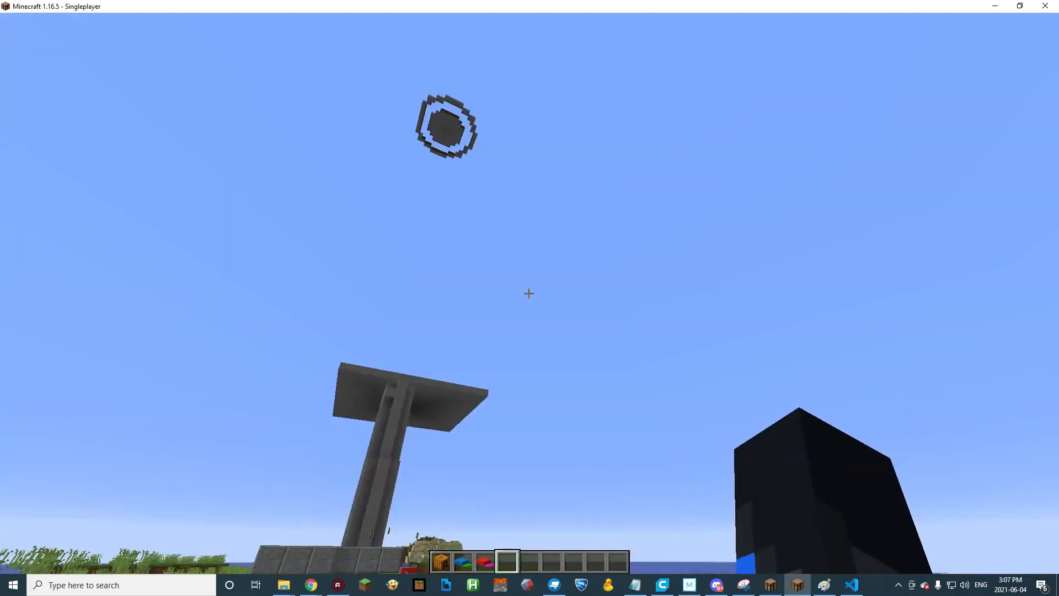
# Examine the worn animated hat from behind and in front while running, jumping and sneaking around the island.
pyautogui.press('F5')
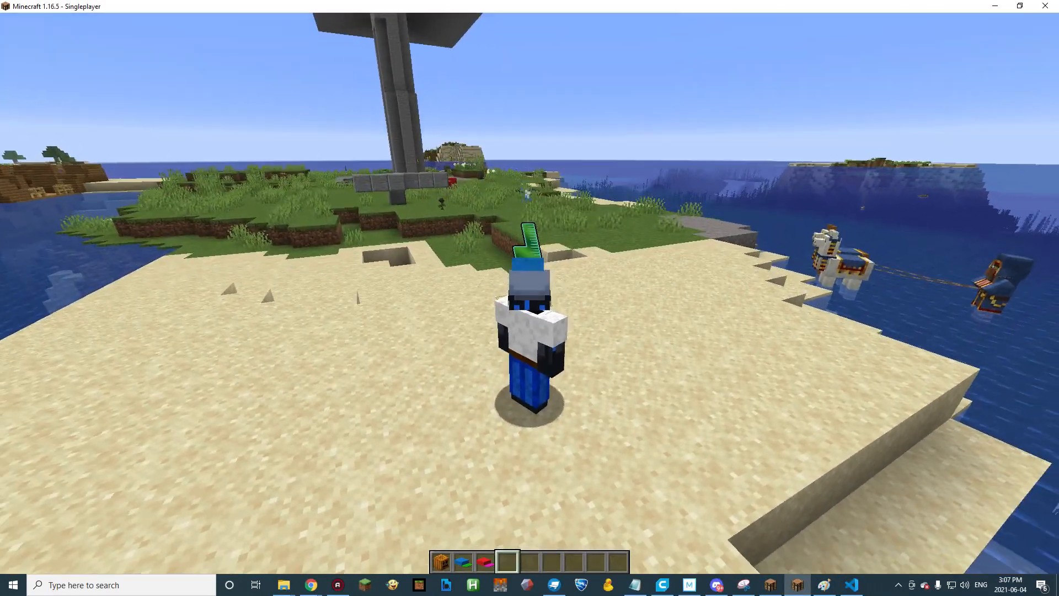
pyautogui.press('w')
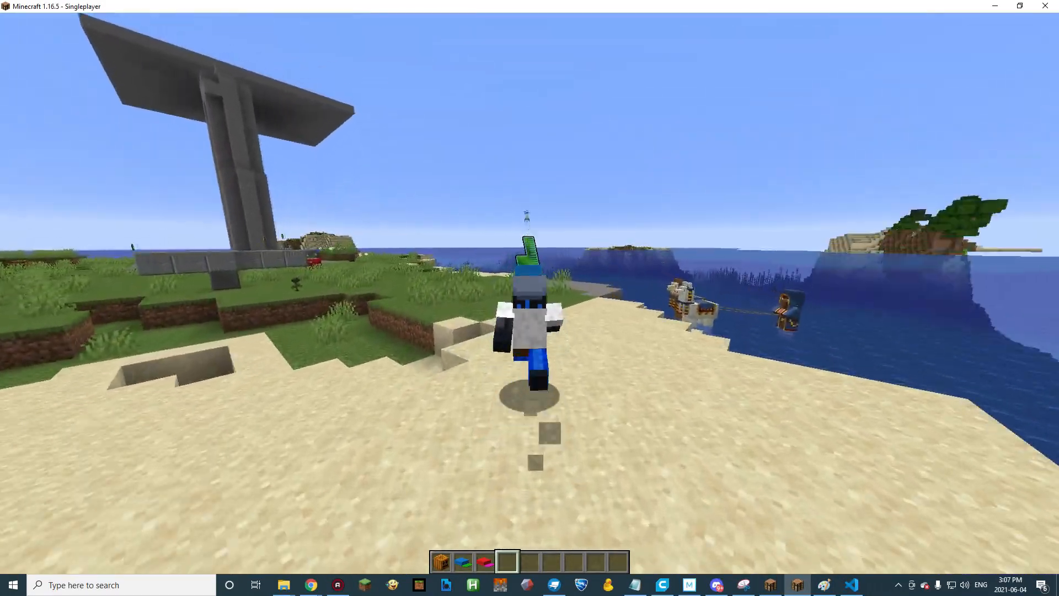
pyautogui.press('F5')
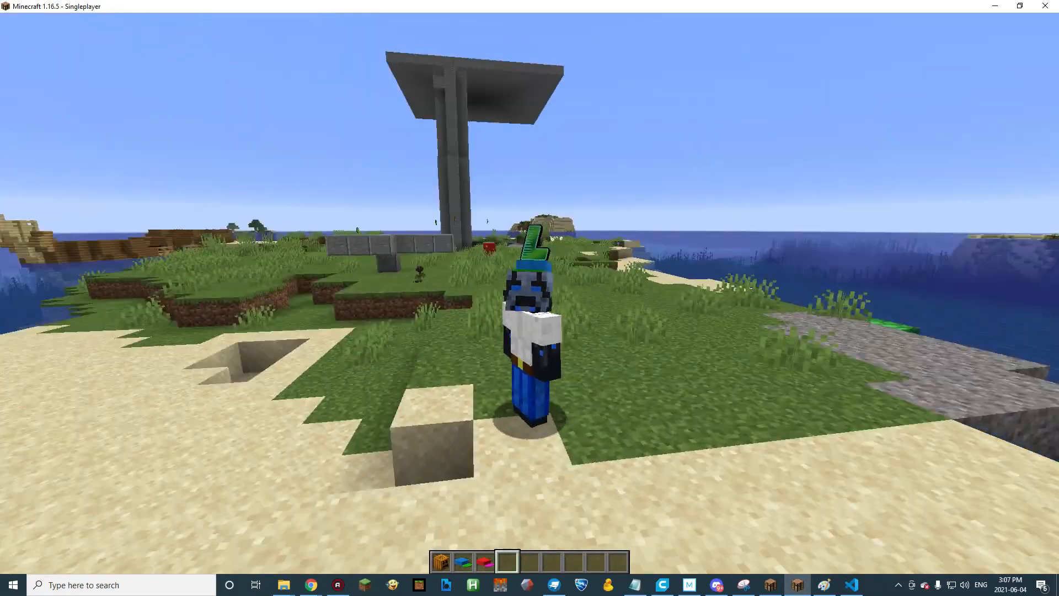
pyautogui.press('F5')
pyautogui.press('F5')
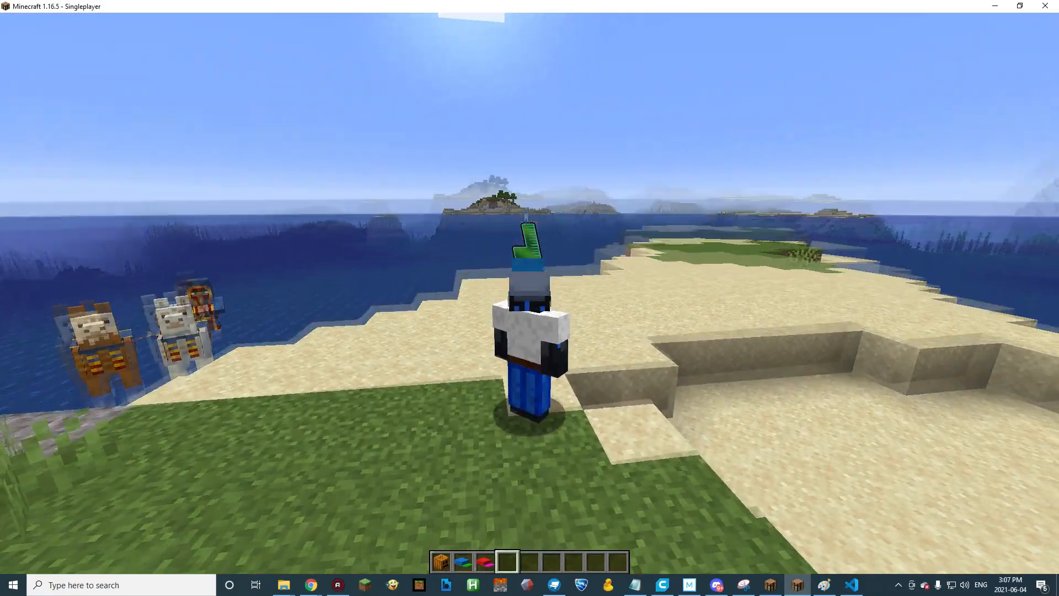
pyautogui.press('w')
pyautogui.press('space')
pyautogui.press('w')
pyautogui.press('space')
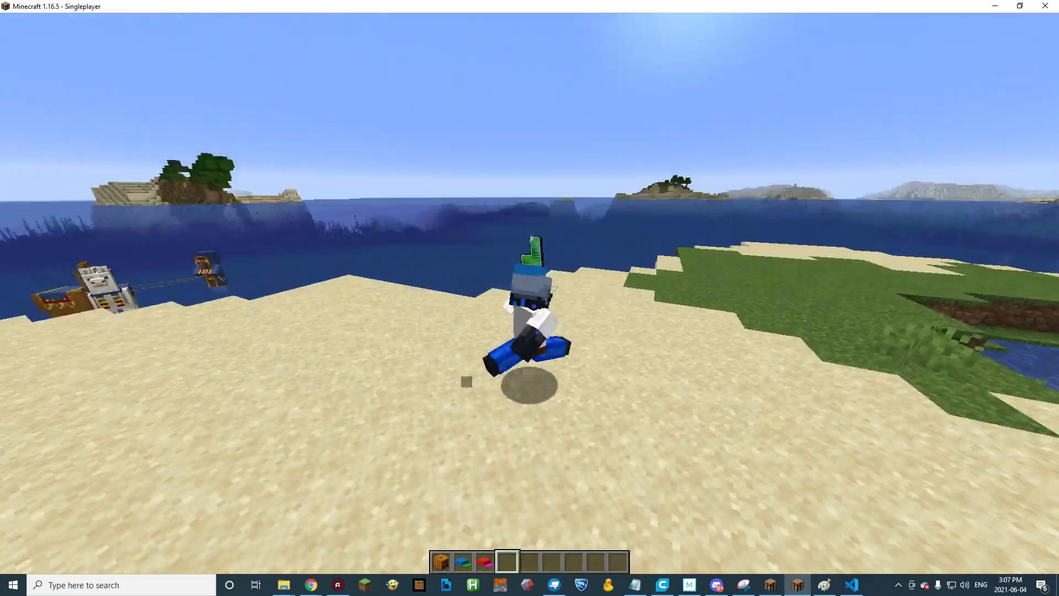
pyautogui.press('F5')
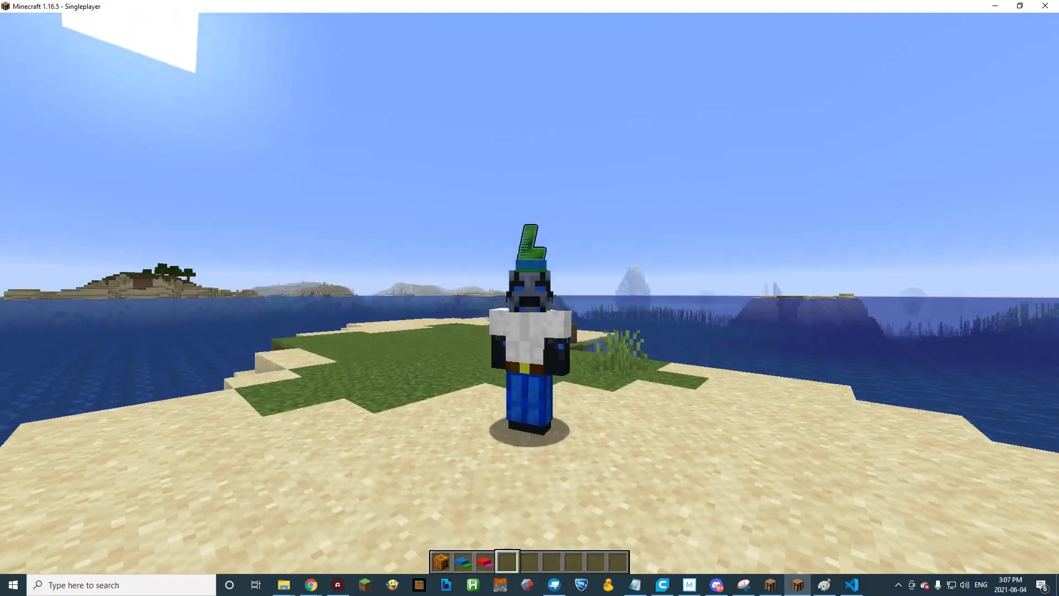
pyautogui.press('shift')
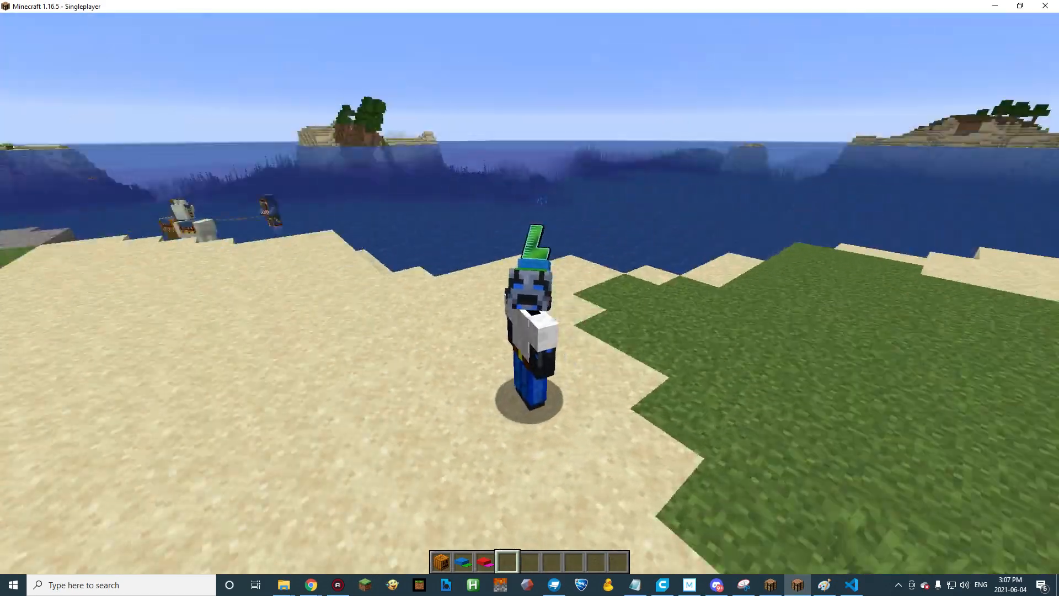
pyautogui.press('F5')
pyautogui.press('F5')
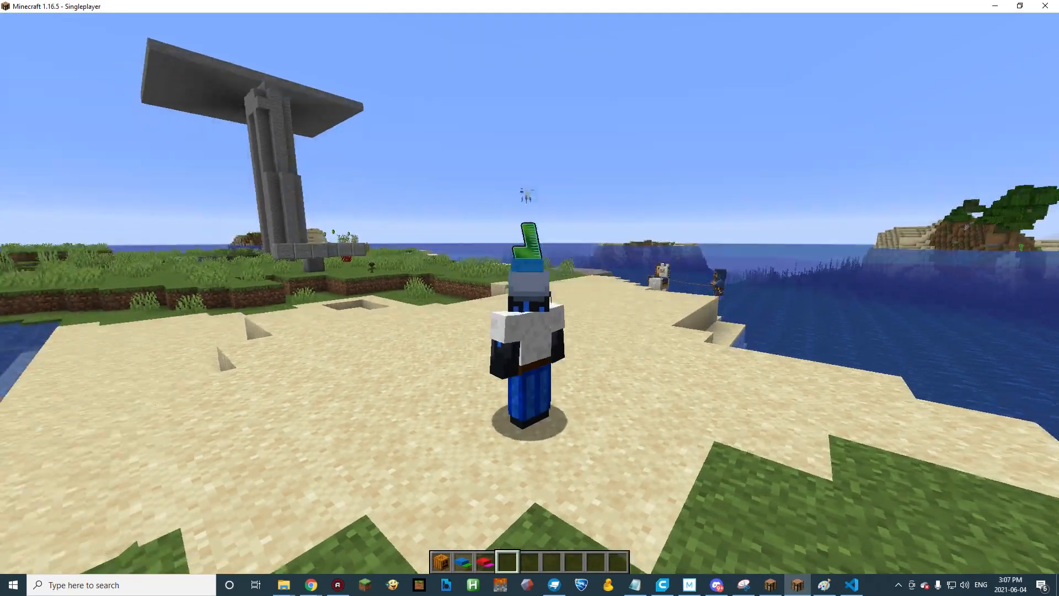
pyautogui.press('F5')
pyautogui.press('shift')
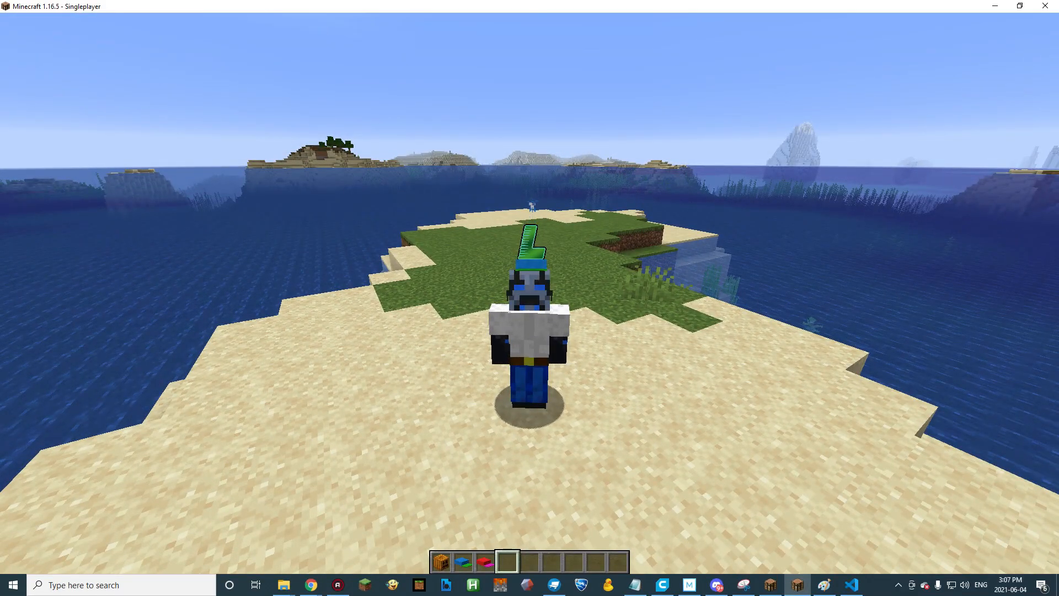
# Release the game's pointer, switch to Blockbench and close its window with the anim_member model.
pyautogui.press('t')
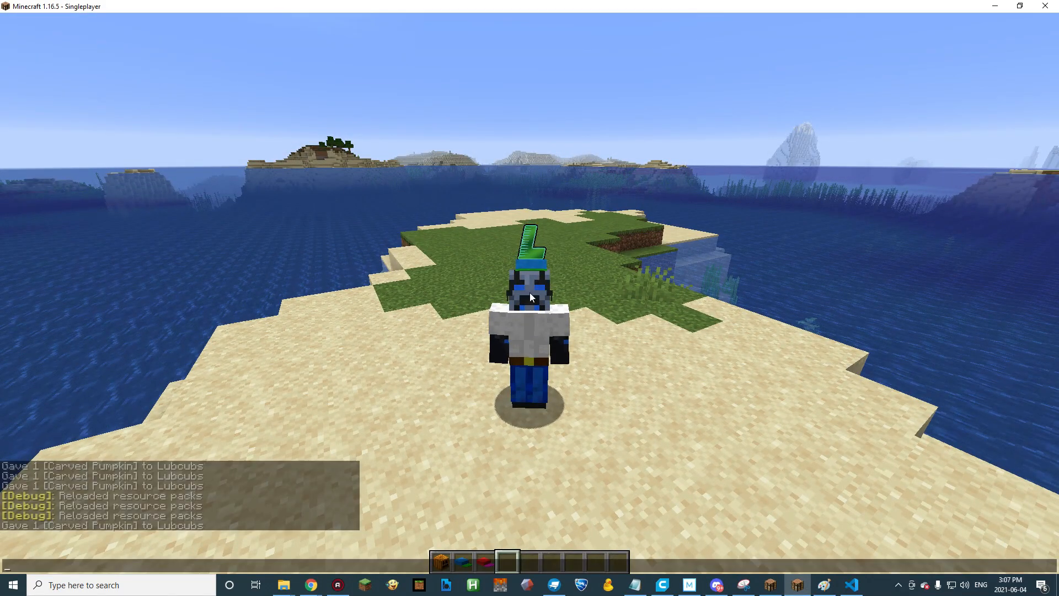
pyautogui.click(554, 584)
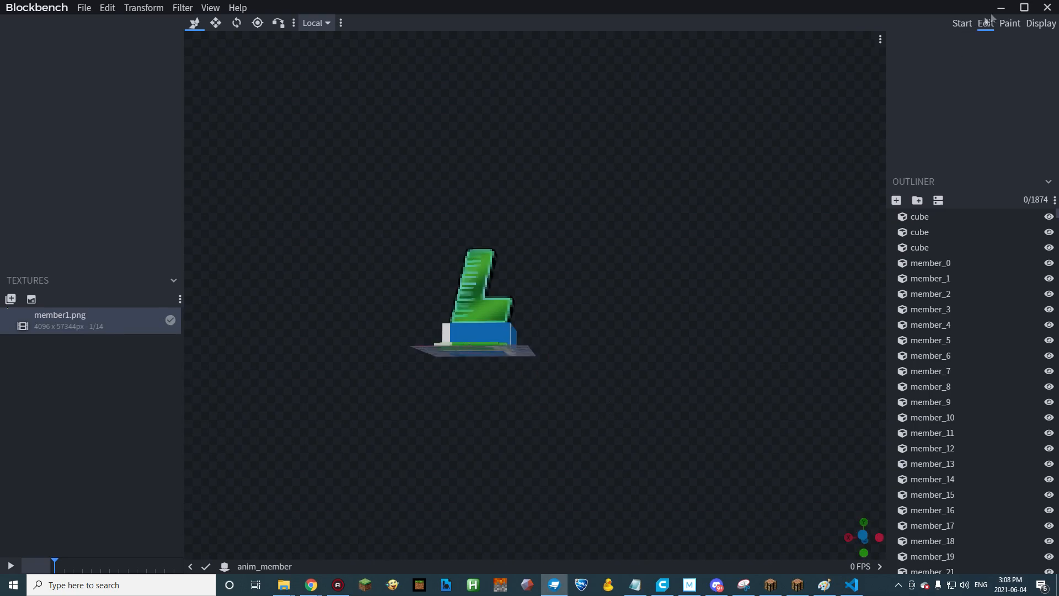
pyautogui.rightClick(557, 586)
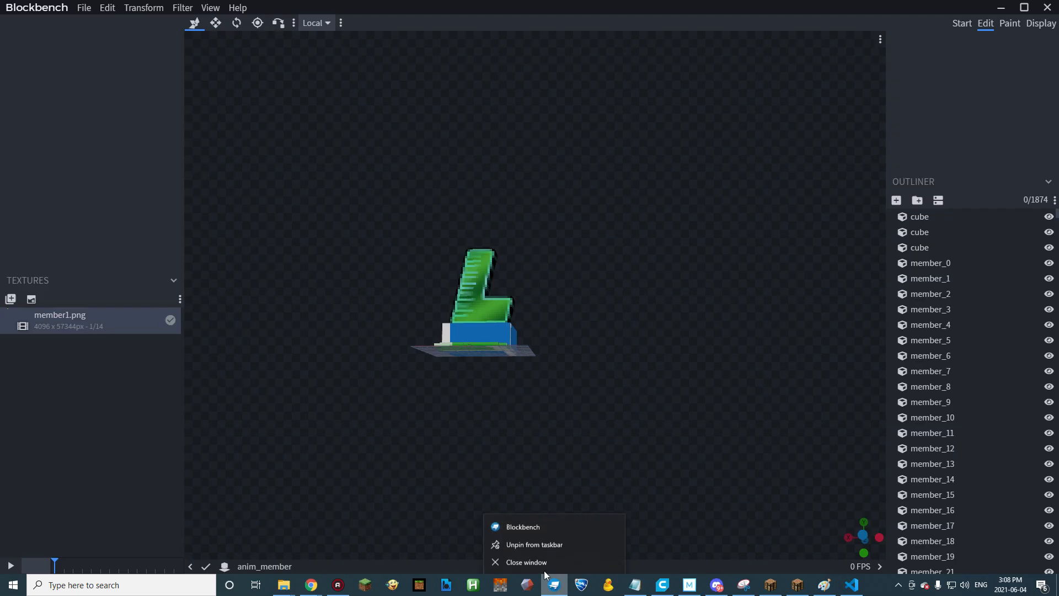
pyautogui.click(547, 565)
pyautogui.click(666, 153)
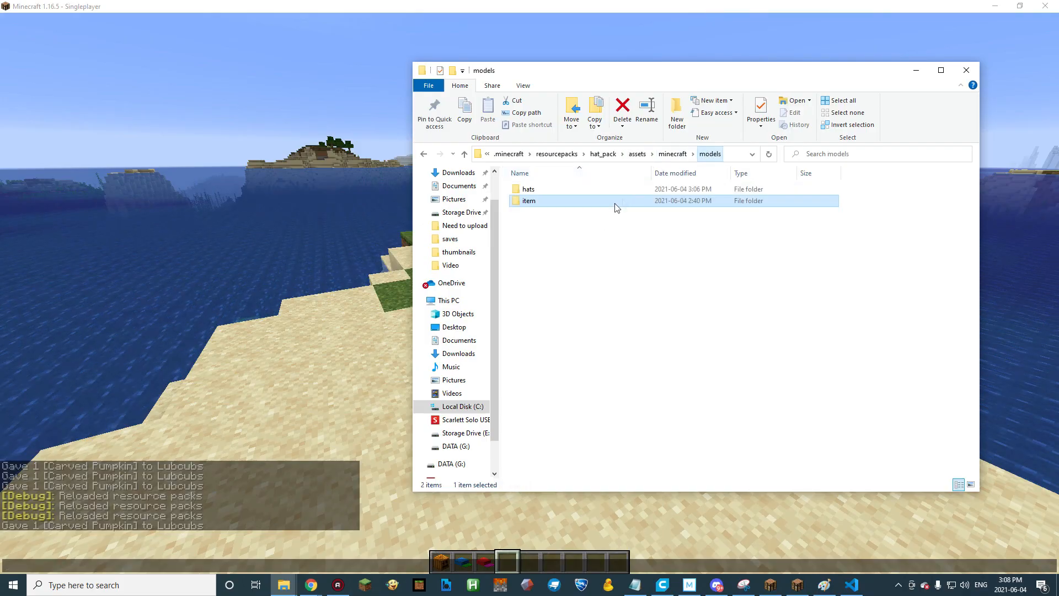
# Open anim_member from hat_pack's models/hats folder in Visual Studio Code and go to its display section near the file's end.
pyautogui.doubleClick(536, 191)
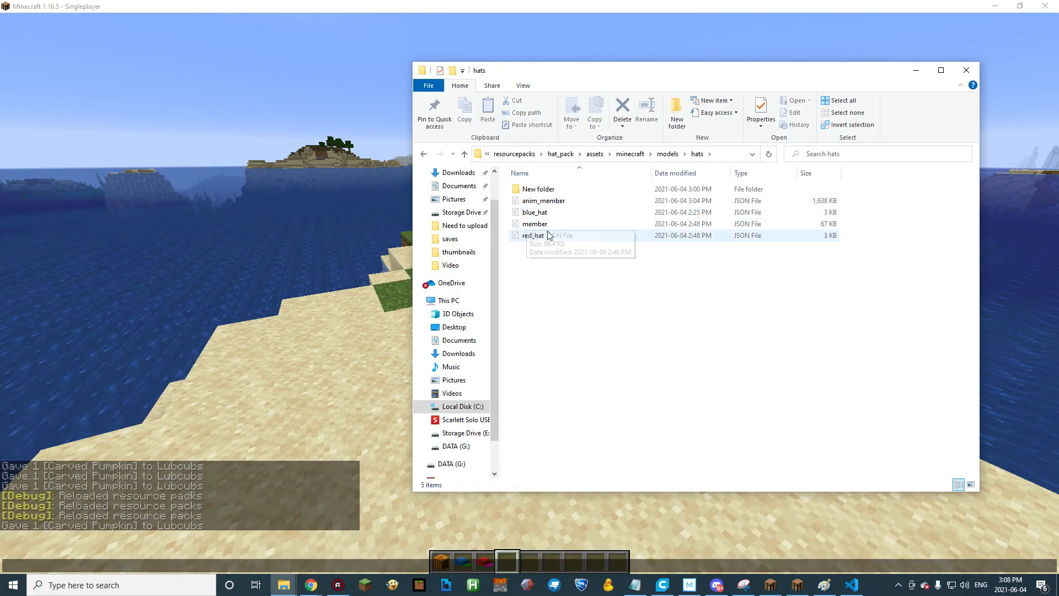
pyautogui.doubleClick(543, 201)
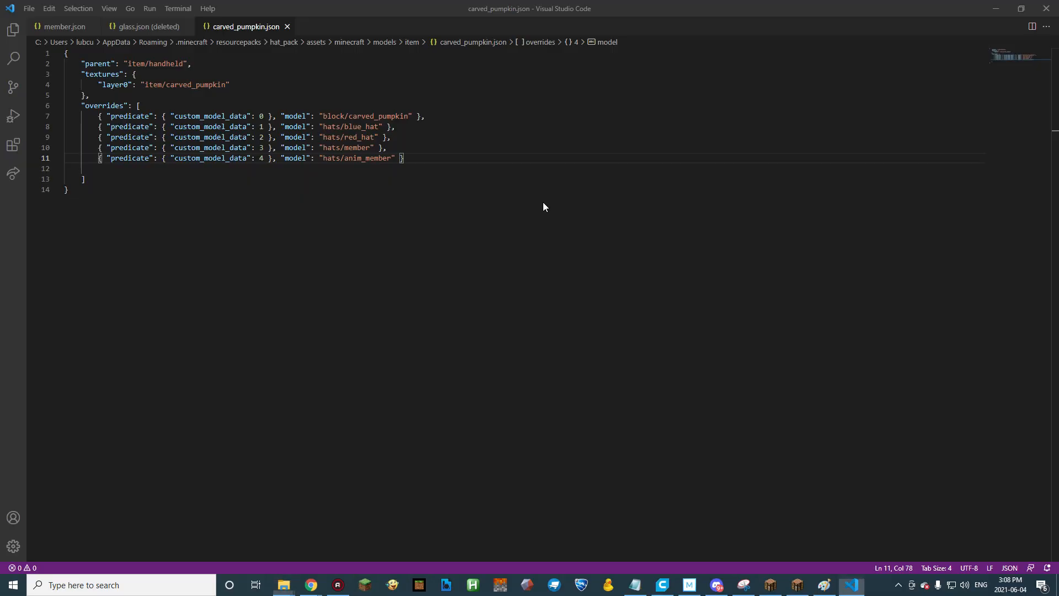
pyautogui.scroll(-10, 415, 168)
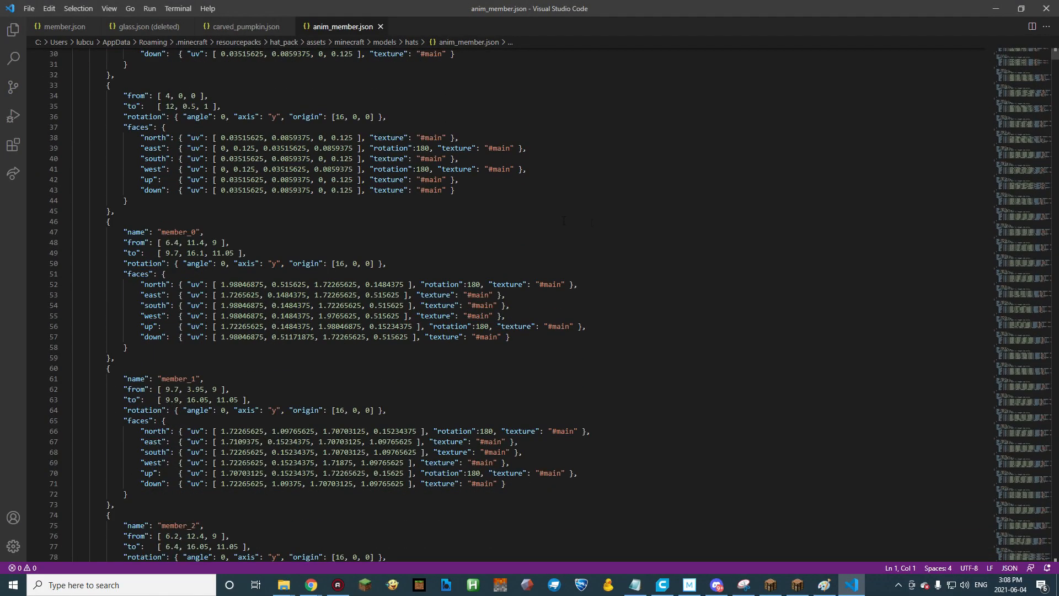
pyautogui.moveTo(1053, 56); pyautogui.dragTo(1045, 376)
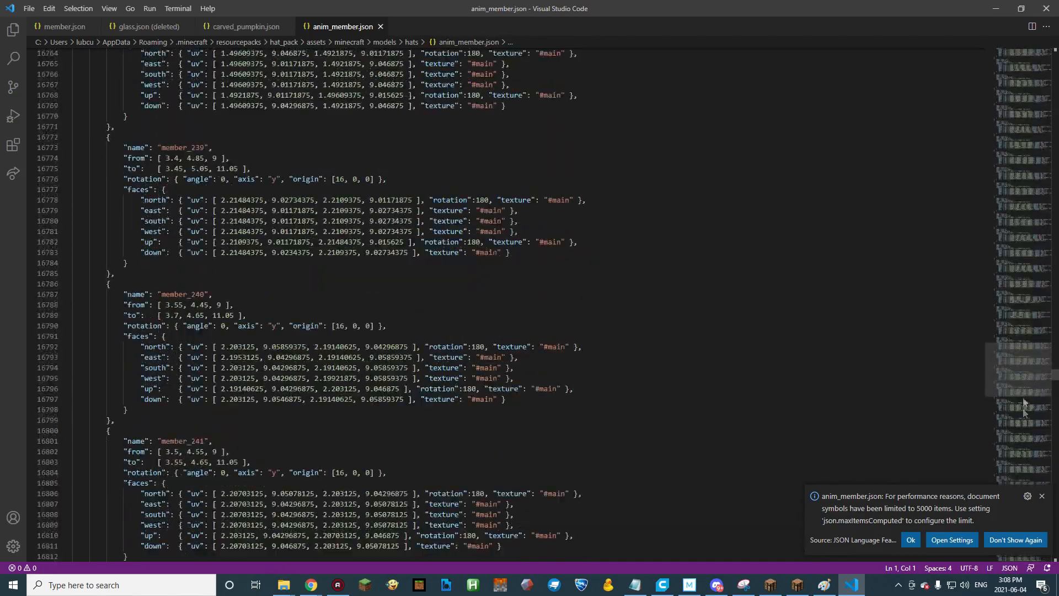
pyautogui.click(1042, 496)
pyautogui.moveTo(1052, 379); pyautogui.dragTo(1043, 552)
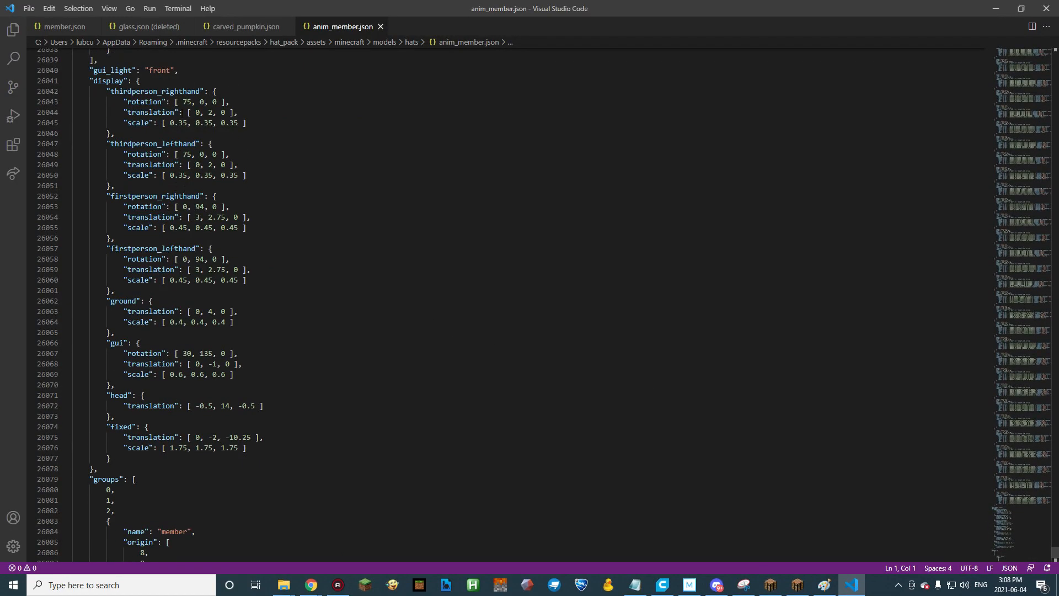
pyautogui.click(823, 388)
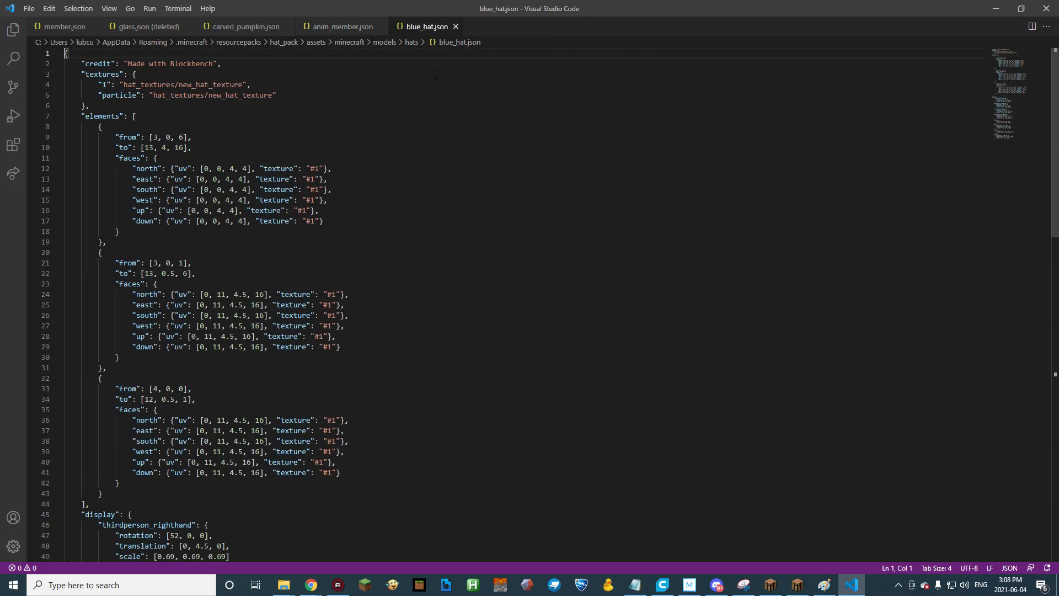
# Open blue_hat.json, compare its display settings with those of anim_member.json, and copy its display block through the fixed entry.
pyautogui.scroll(-18, 453, 160)
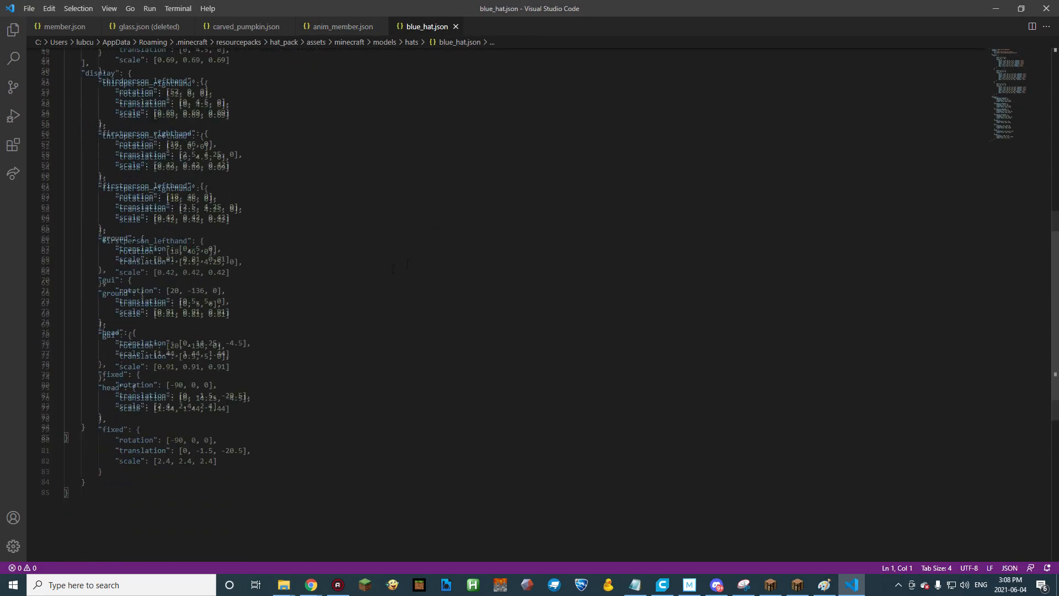
pyautogui.scroll(2, 314, 267)
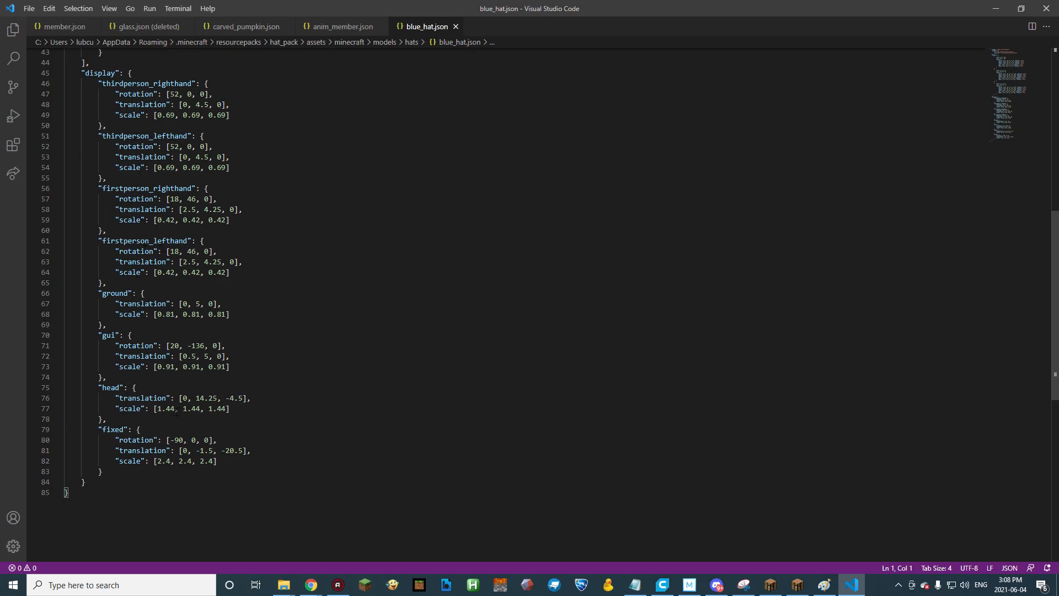
pyautogui.click(338, 28)
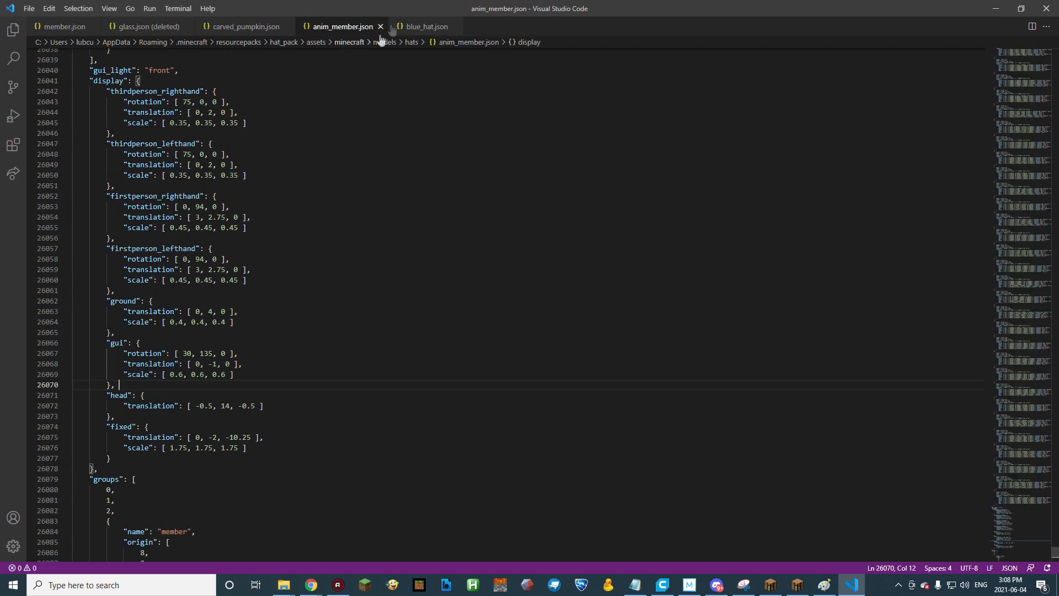
pyautogui.click(421, 26)
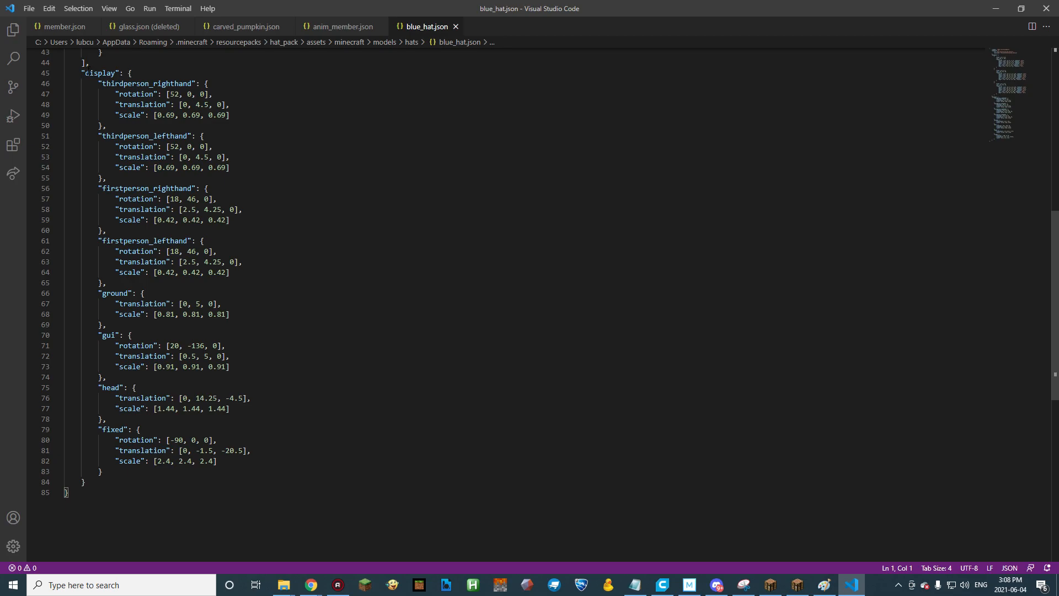
pyautogui.moveTo(81, 73); pyautogui.dragTo(106, 468)
pyautogui.hotkey('ctrl', 'c')
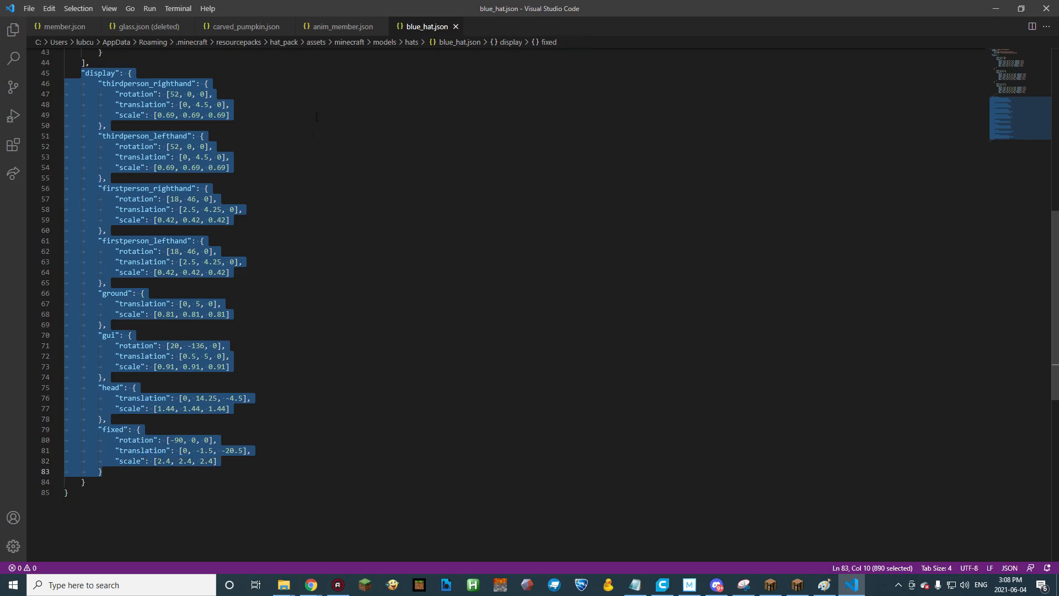
# Replace the display block in anim_member.json with the one copied from blue_hat.json, and save the file.
pyautogui.click(347, 28)
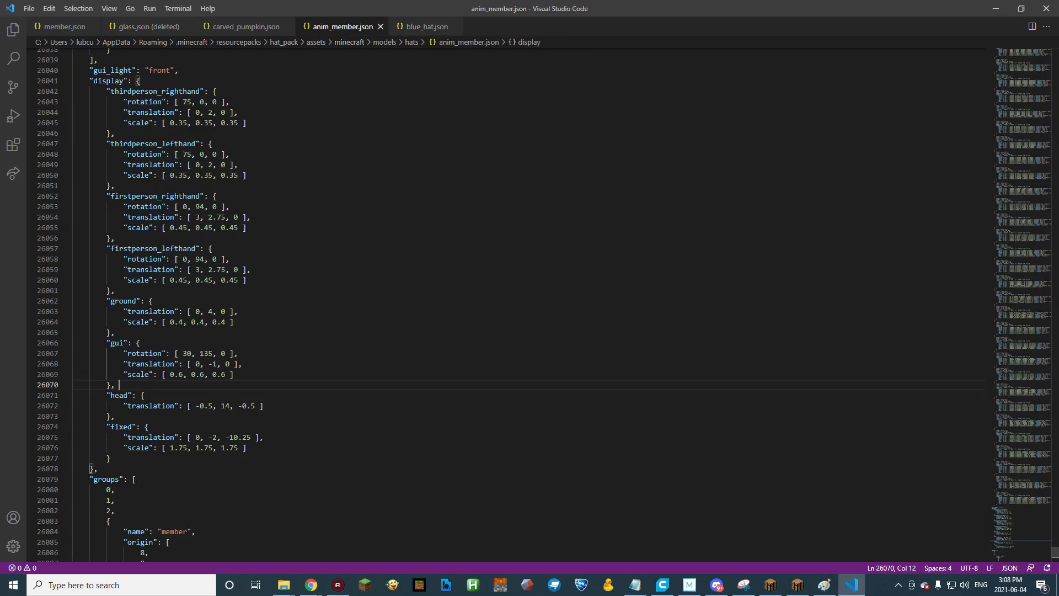
pyautogui.moveTo(89, 80); pyautogui.dragTo(124, 457)
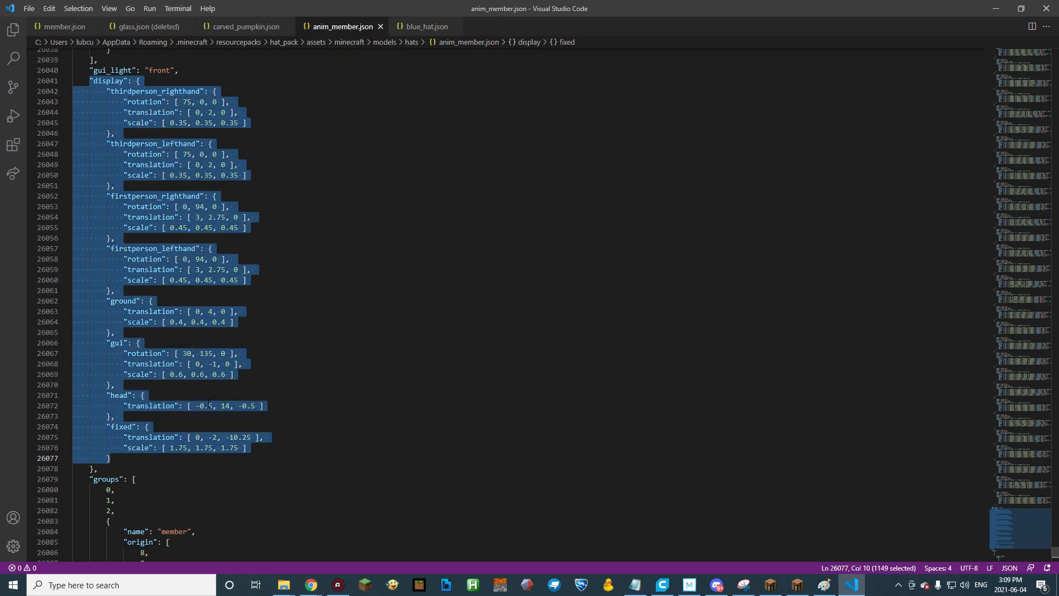
pyautogui.hotkey('ctrl', 'v')
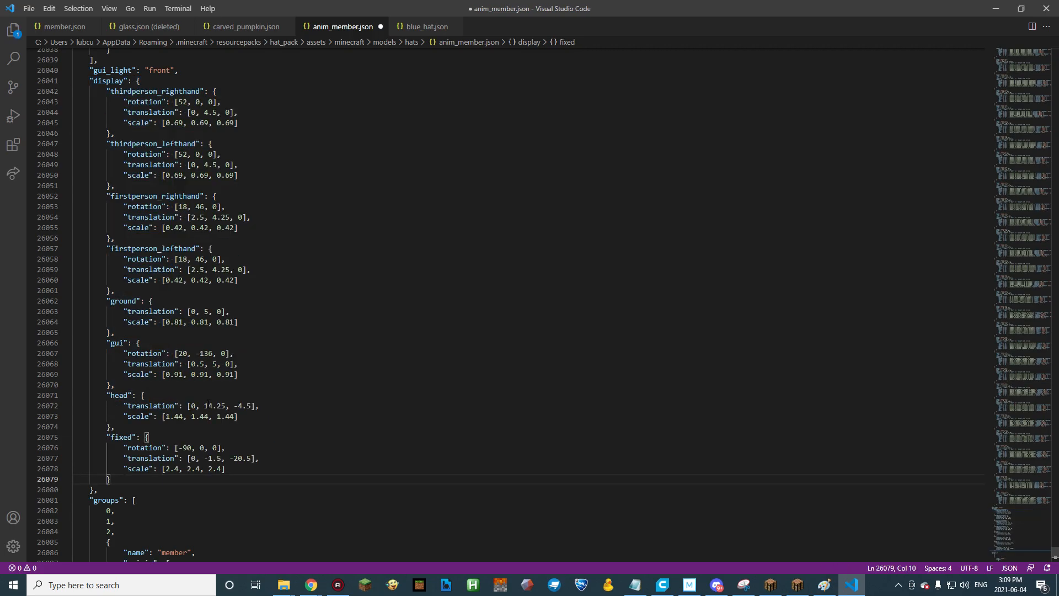
pyautogui.hotkey('ctrl', 's')
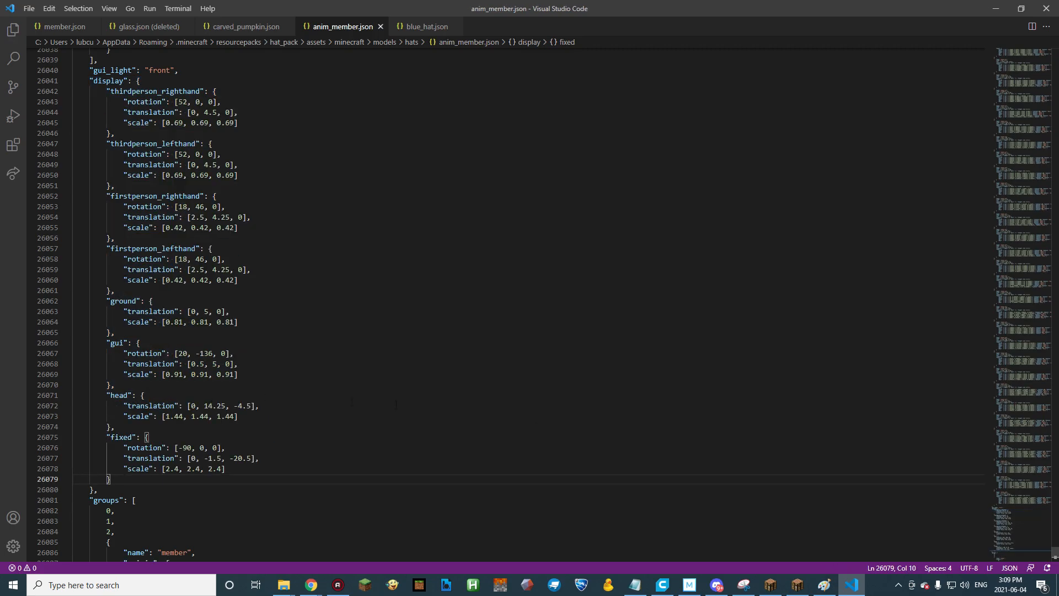
# Switch to Minecraft, return to the world and reload the resource packs.
pyautogui.click(797, 584)
pyautogui.press('Escape')
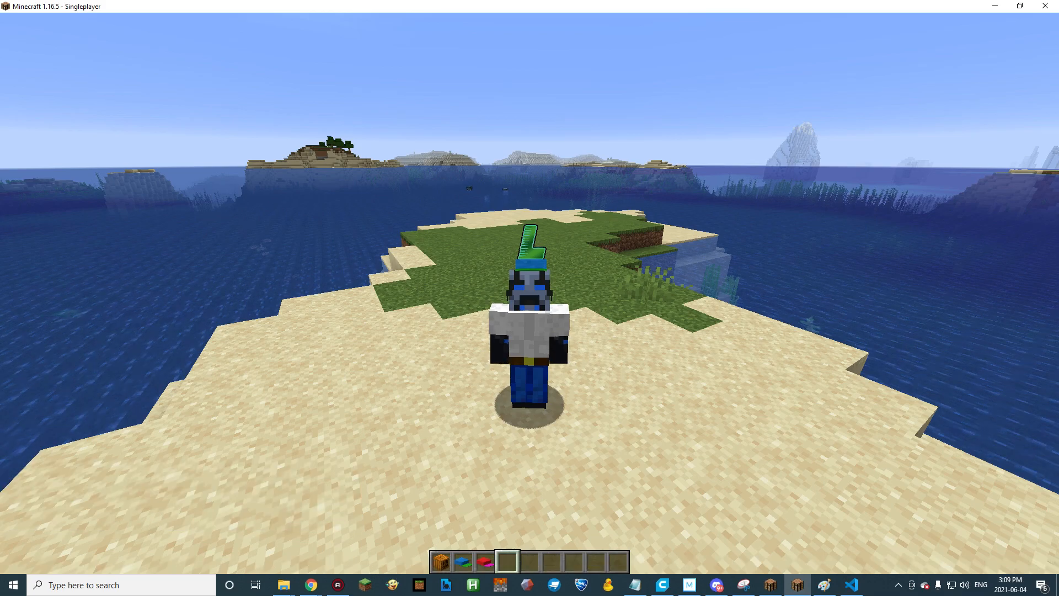
pyautogui.hotkey('F3', 't')
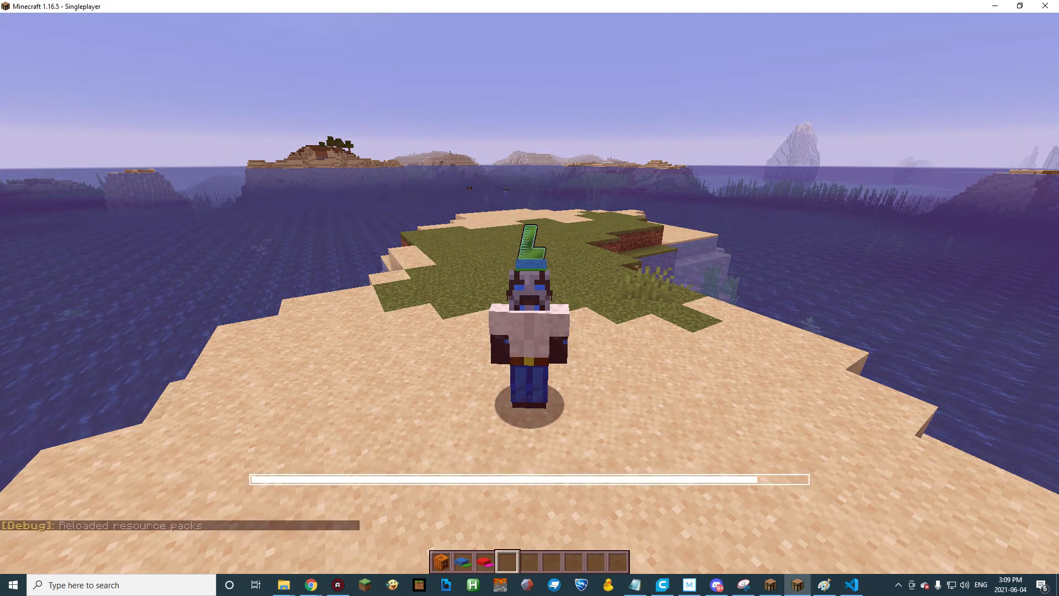
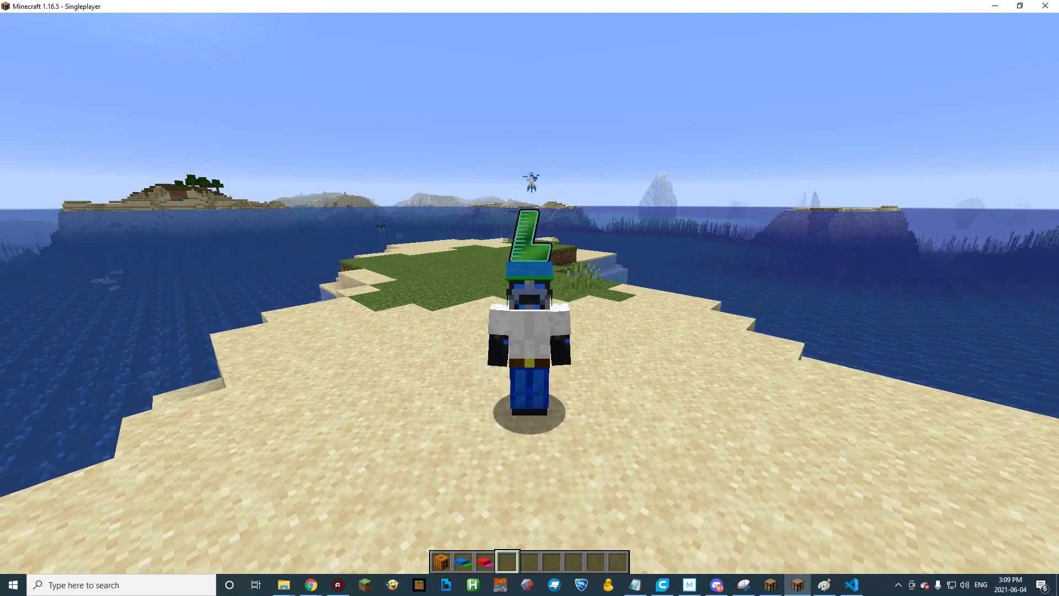
# Examine how the animated hat fits on the character's head in the front-facing third-person view.
pyautogui.press('shift')
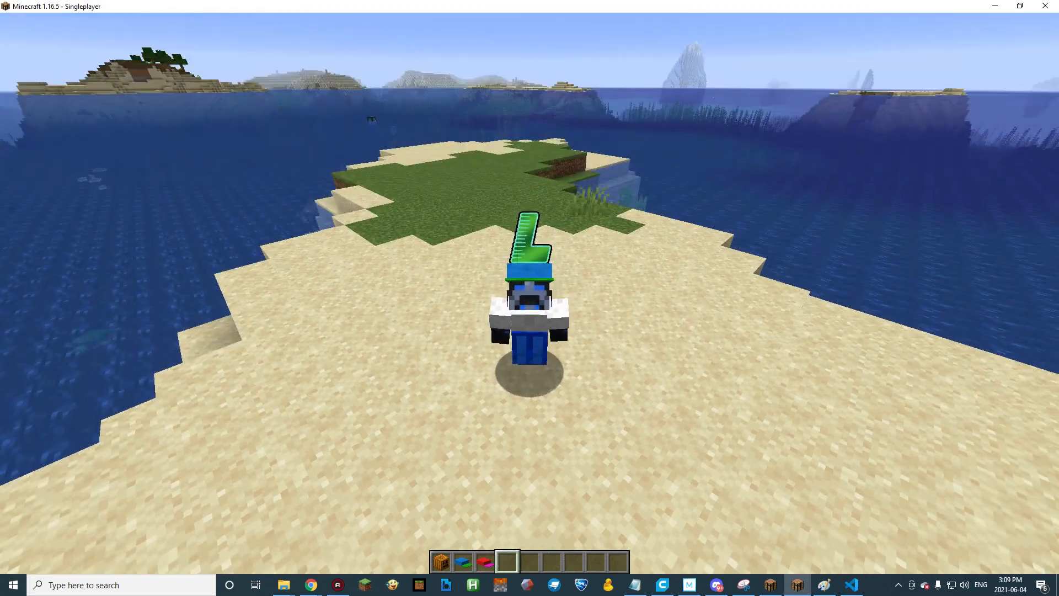
pyautogui.click(529, 292)
pyautogui.click(530, 294)
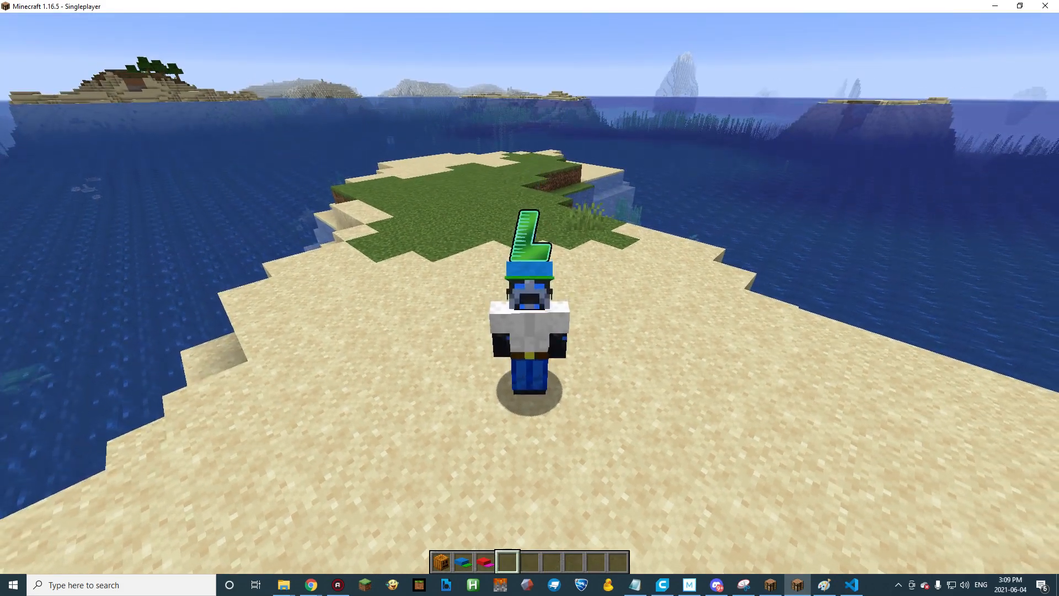